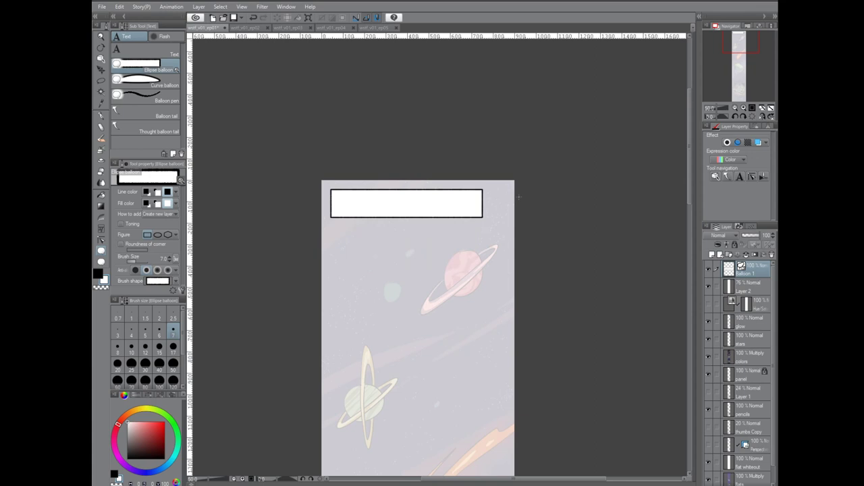
- Fill the rectangular caption box at the page's top with golden yellow F3C966
left_click(101, 59)
left_click(160, 225)
left_click(376, 382)
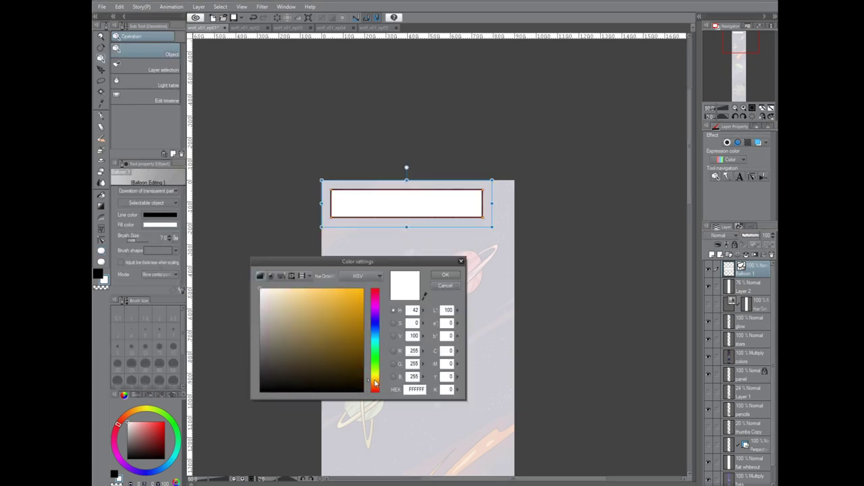
left_click(344, 291)
left_click(336, 294)
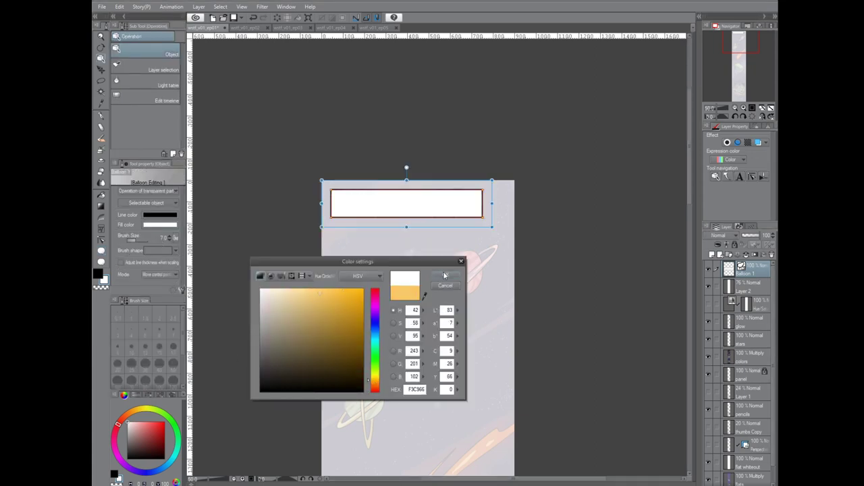
left_click(445, 275)
- Change the caption box's outline colour to orange CB7533
left_click(160, 215)
left_click(376, 387)
left_click_drag(331, 295, 339, 307)
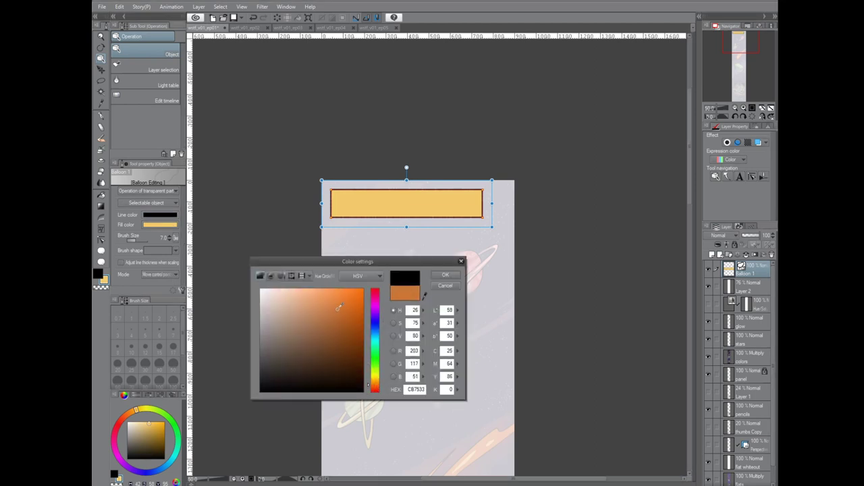
left_click(449, 274)
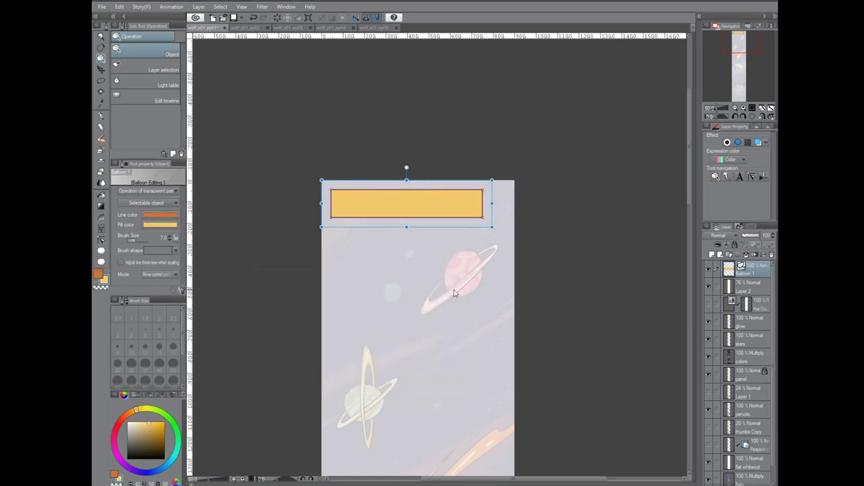
- Check the caption box against the full-strength artwork by temporarily hiding the whitening layer, Layer 2
left_click(746, 290)
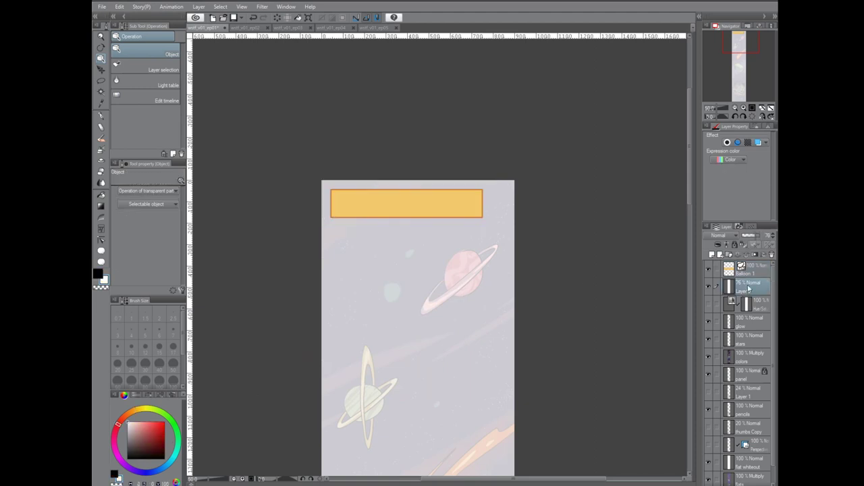
left_click(709, 286)
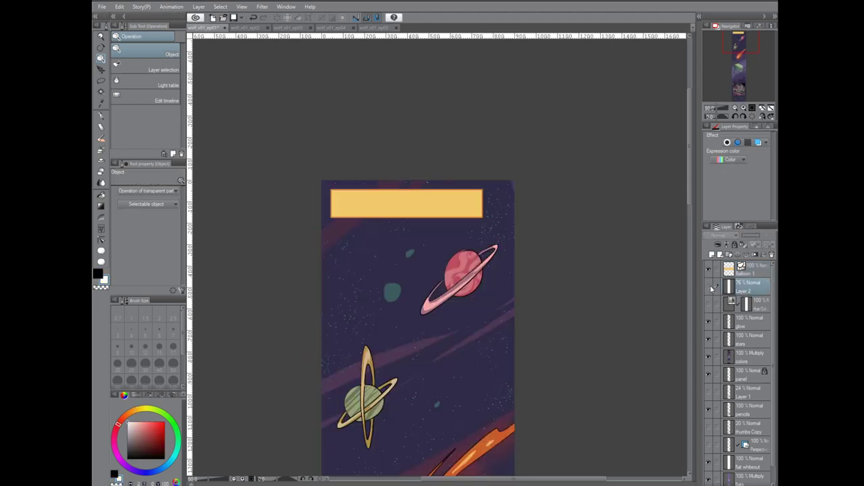
left_click(711, 285)
- Lighten the caption box's fill to pale yellow FADF9F and check it against the artwork with Layer 2 briefly hidden
left_click(746, 270)
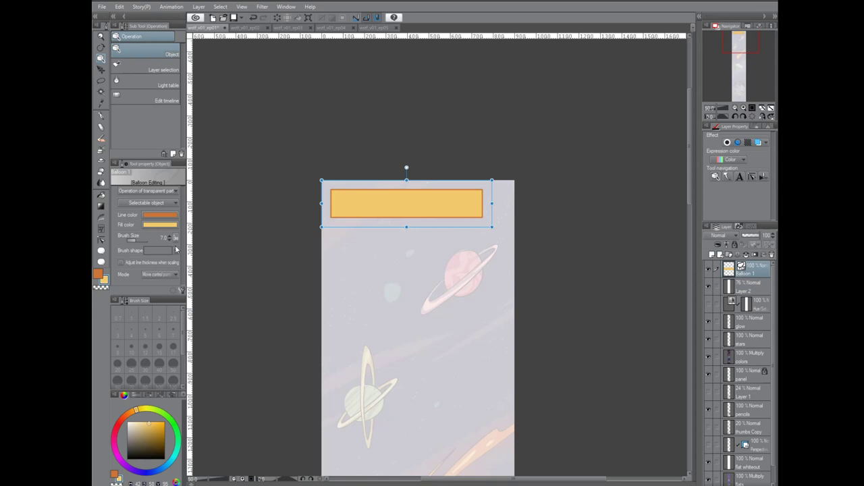
left_click(162, 225)
left_click_drag(305, 288, 297, 290)
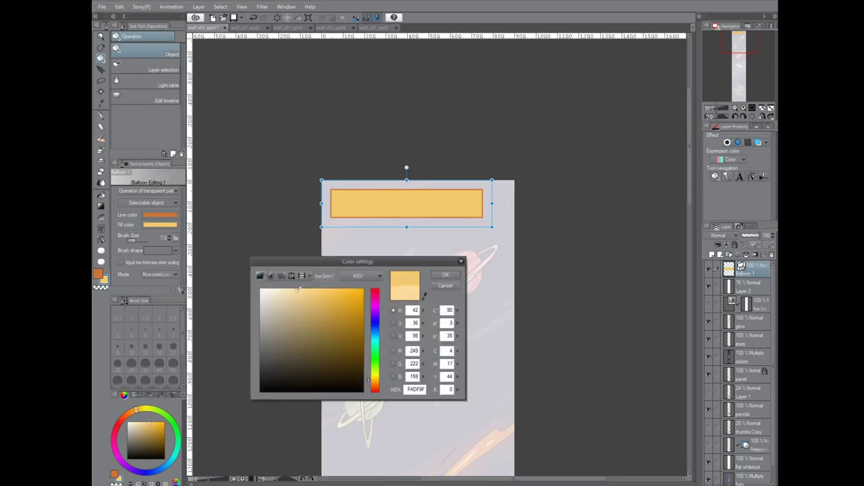
left_click(444, 276)
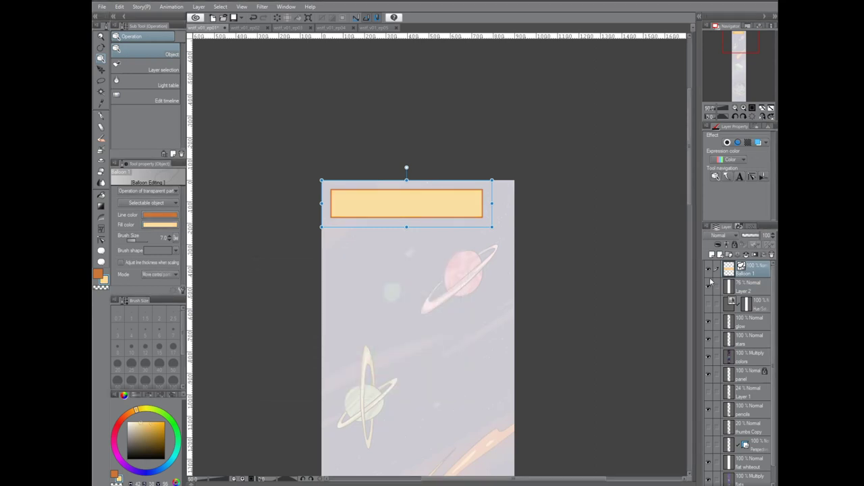
left_click(710, 284)
left_click(710, 287)
- Skew the caption box into a parallelogram by shifting its upper edge slightly to the right
left_click(119, 6)
mouse_move(174, 203)
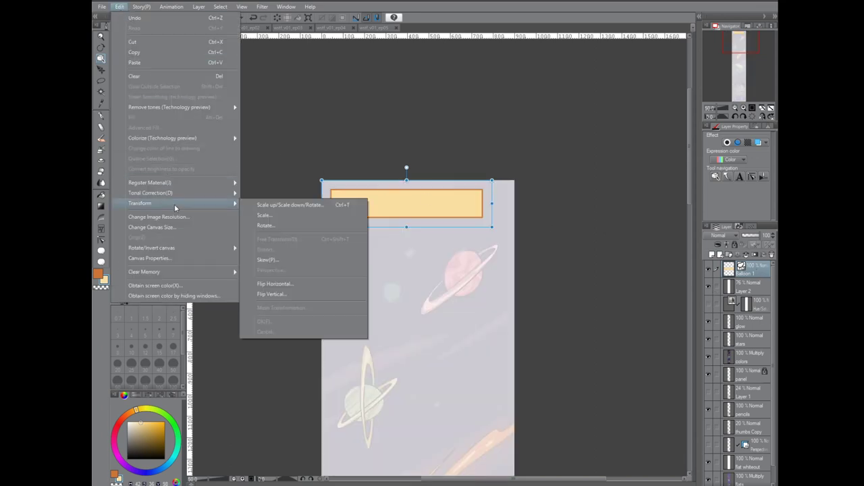
left_click(309, 260)
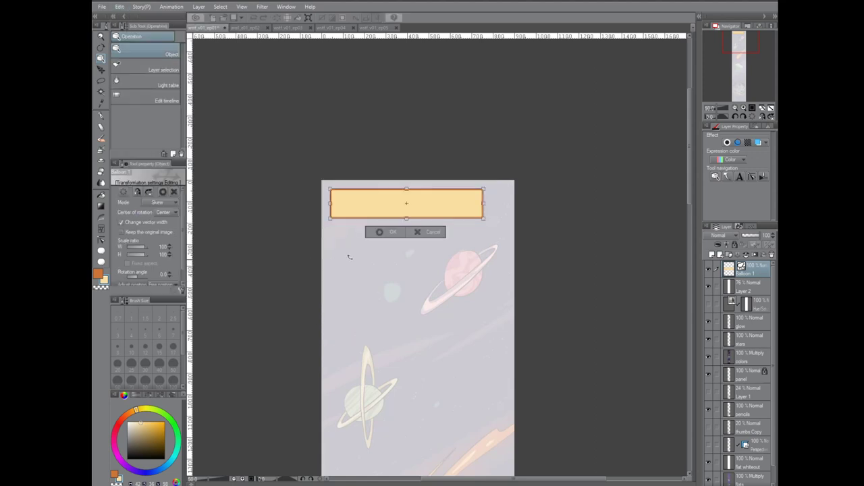
left_click_drag(491, 191, 496, 193)
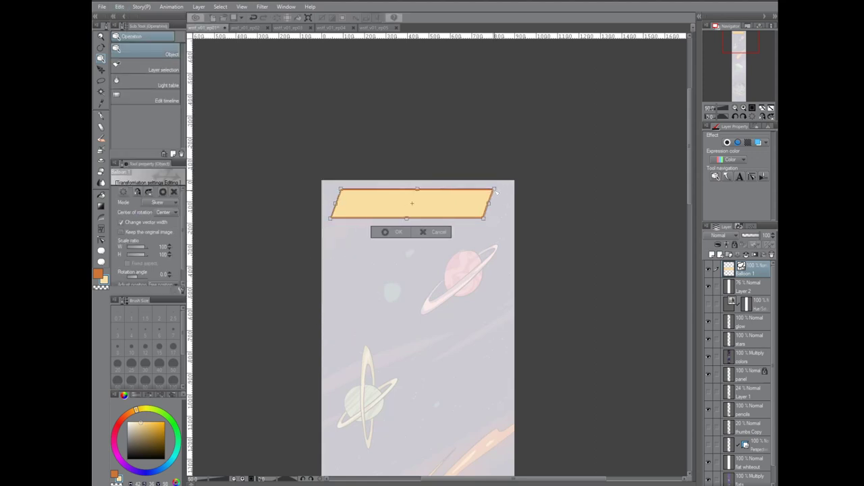
left_click(386, 232)
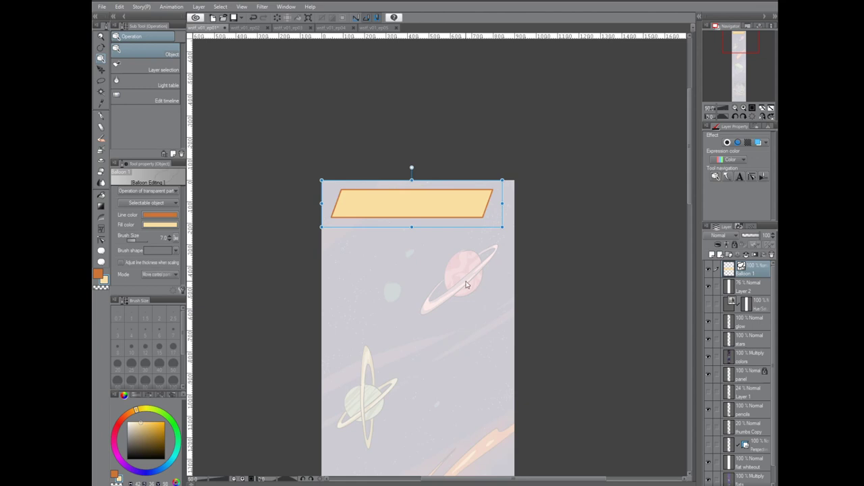
- Rename the caption box's balloon layer to "narrate"
double_click(750, 276)
left_click_drag(758, 274, 531, 324)
type("narrate")
key("Return")
- Add the text "DEEP IN SPACE..." to the caption box and move it to the box's left end
key("t")
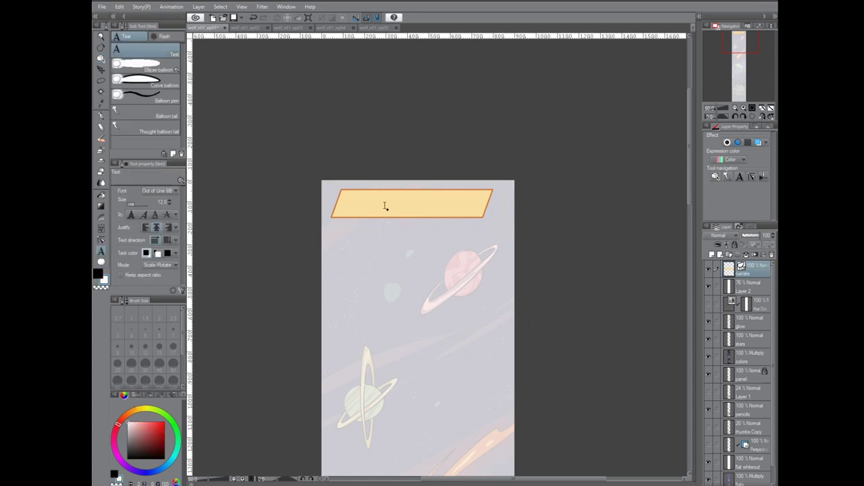
left_click(345, 208)
type("DE")
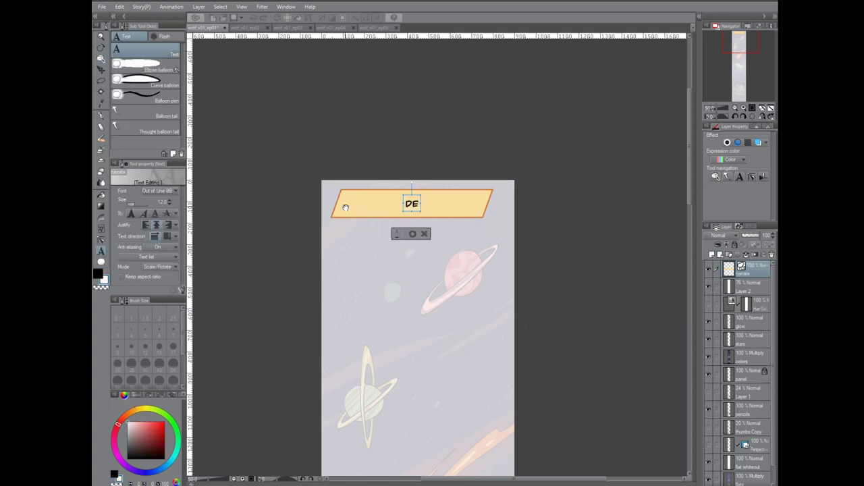
type("EP IN SPACE...")
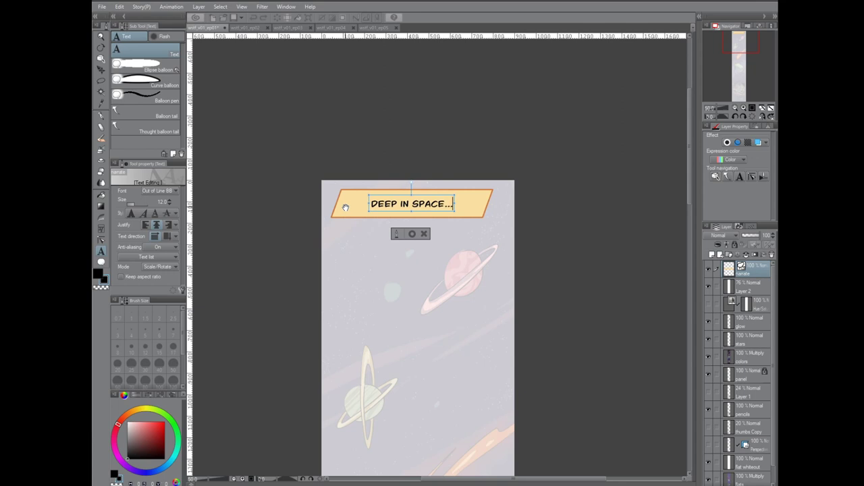
left_click(412, 234)
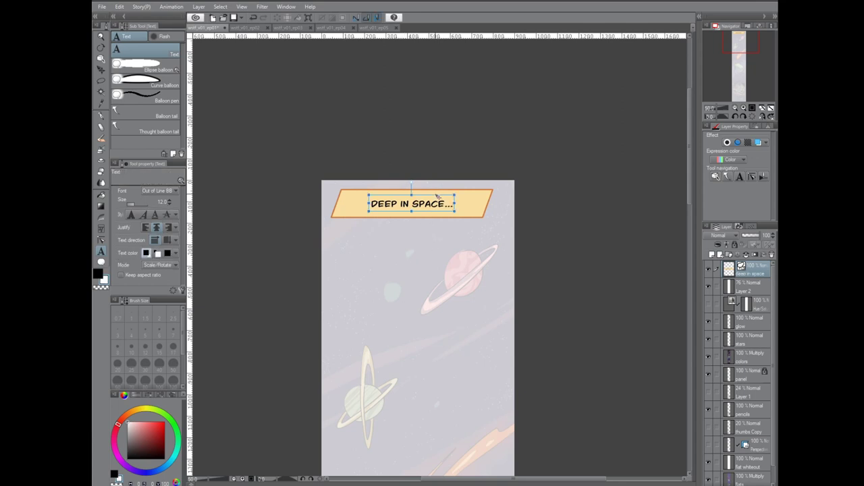
left_click_drag(437, 199, 405, 202)
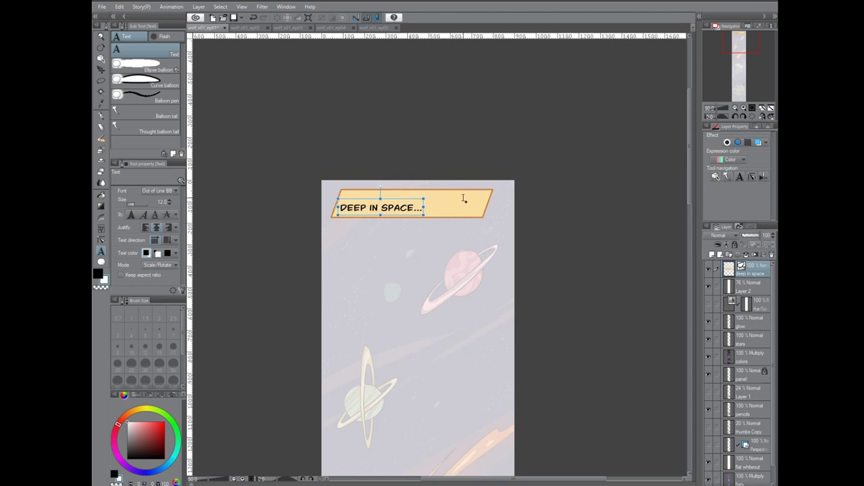
- Shrink the caption box to roughly the size of its text and move the text inside it
key("o")
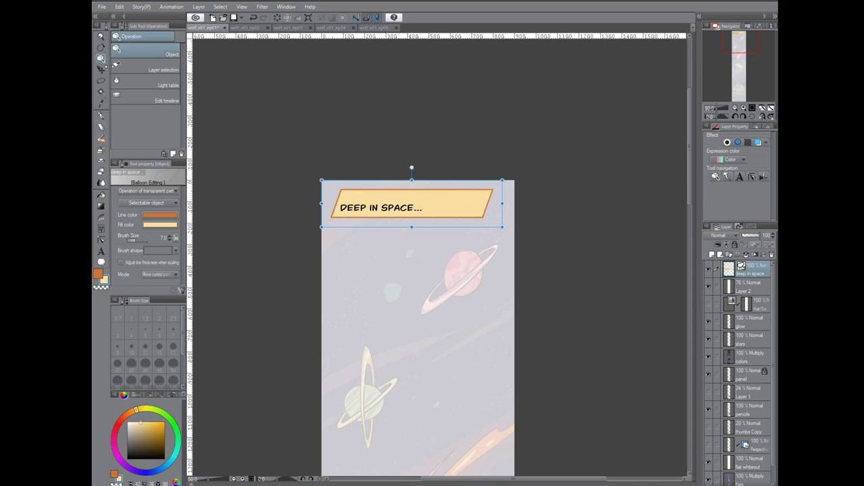
left_click_drag(502, 180, 489, 199)
left_click(421, 219)
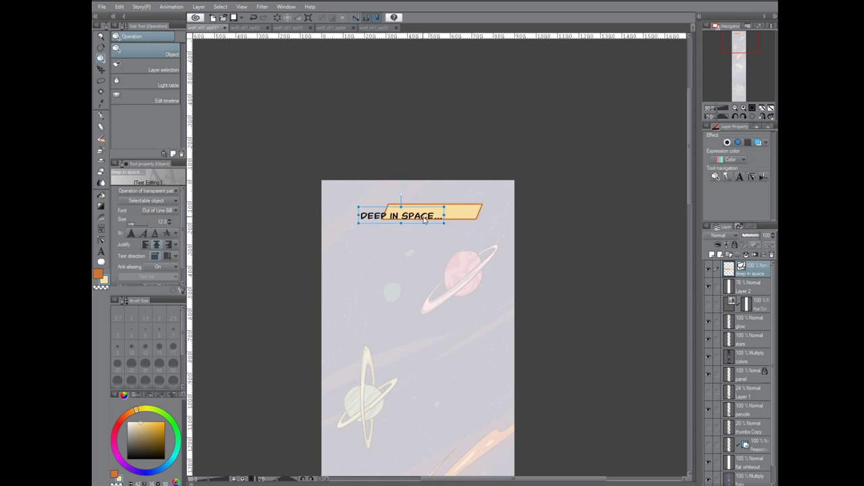
left_click_drag(425, 212, 453, 208)
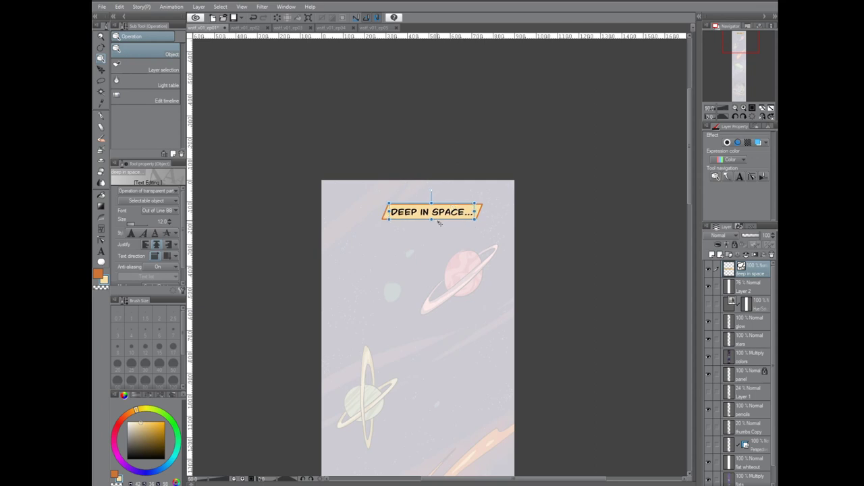
- Tighten the caption box a little more around "DEEP IN SPACE..." and recentre the text within it
left_click(484, 209)
key("ctrl+z")
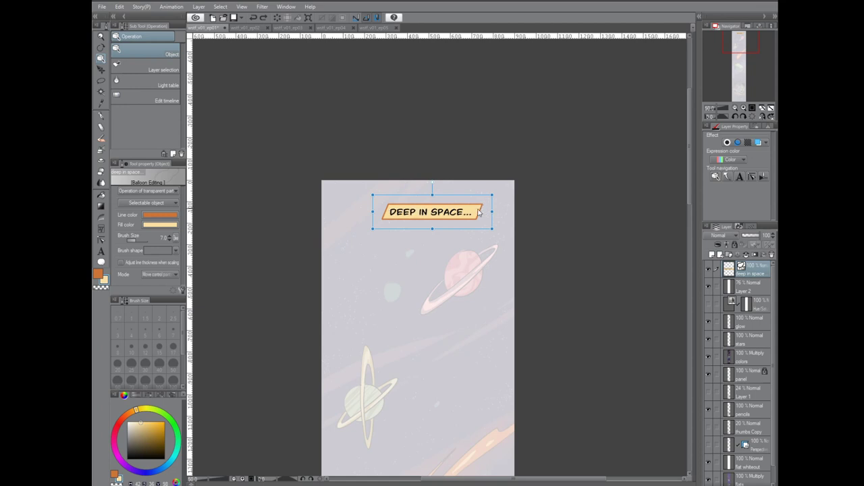
left_click_drag(492, 194, 486, 211)
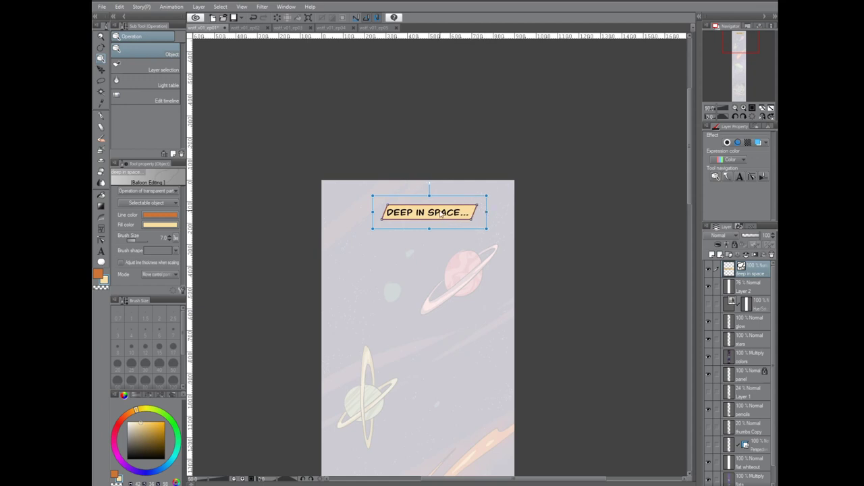
left_click(443, 213)
left_click_drag(449, 208, 450, 208)
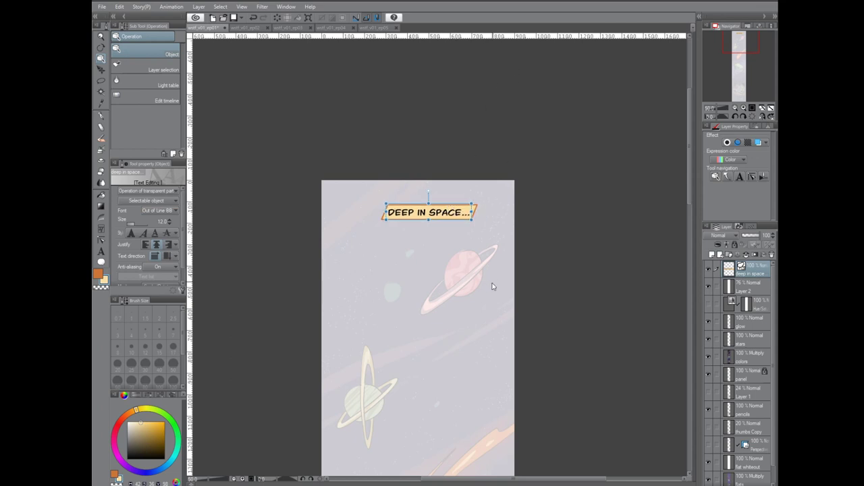
- Move the caption to the page's upper-left corner and place a duplicate of its layer between the spaceship and the panel below
key("k")
left_click_drag(466, 310, 412, 299)
scroll(679, 274, "down", 8)
right_click(754, 275)
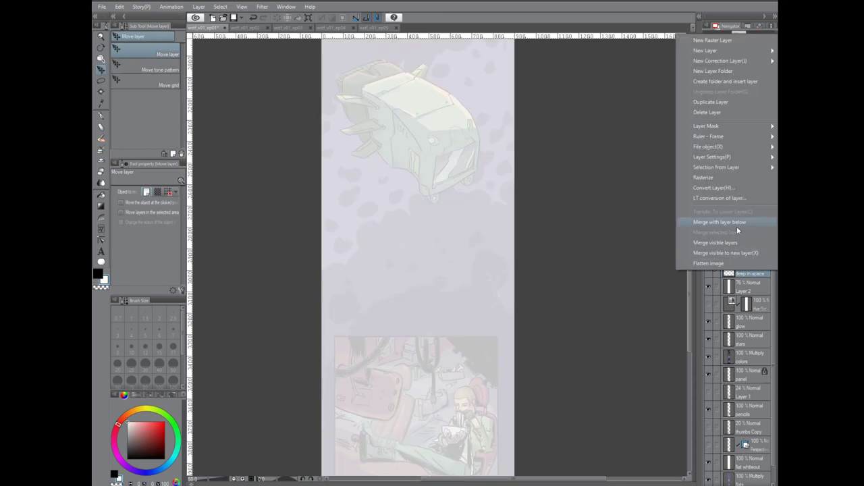
left_click(718, 105)
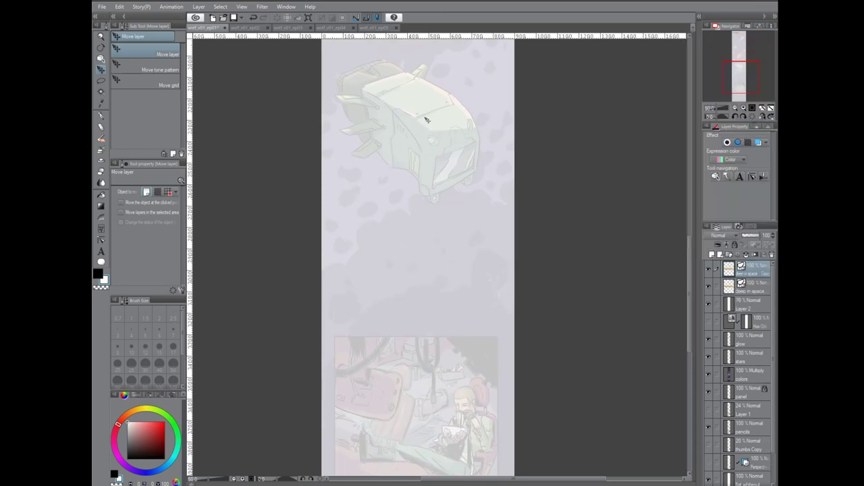
left_click_drag(441, 175, 436, 338)
- Replace the duplicated caption's text with "...JOE EATS RAMEN."
key("t")
left_click(393, 262)
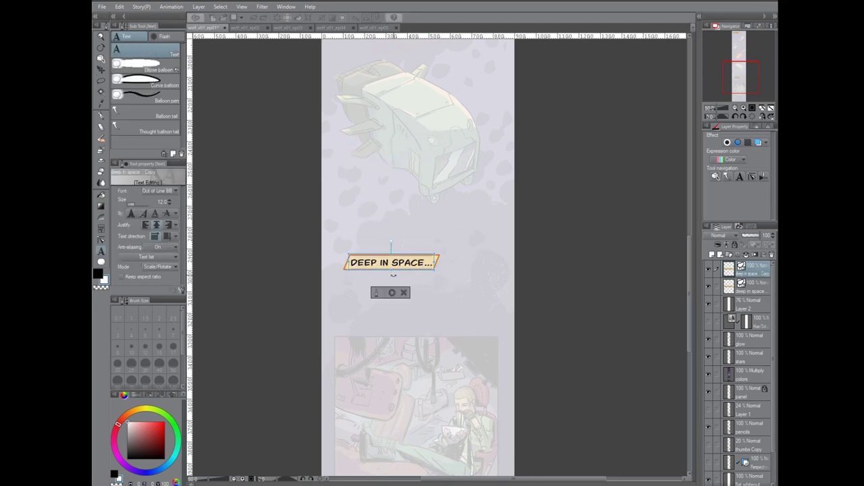
key("ctrl+a")
type("...JOE")
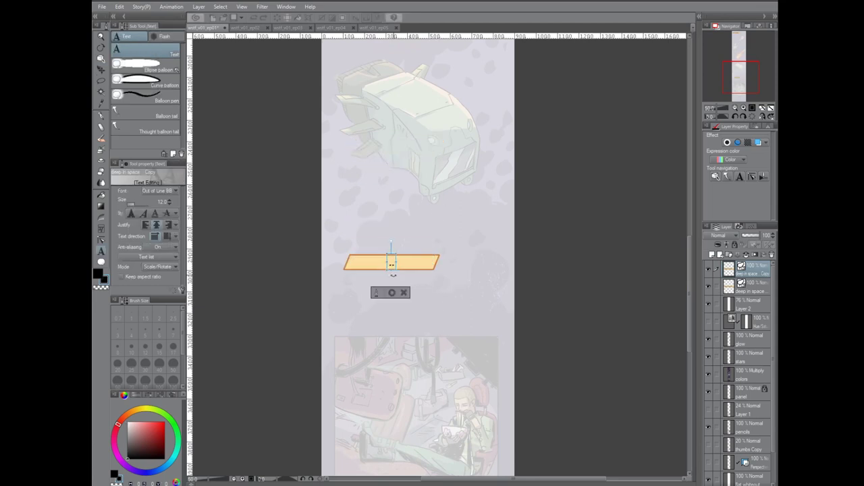
type(" EATS RAMEN.")
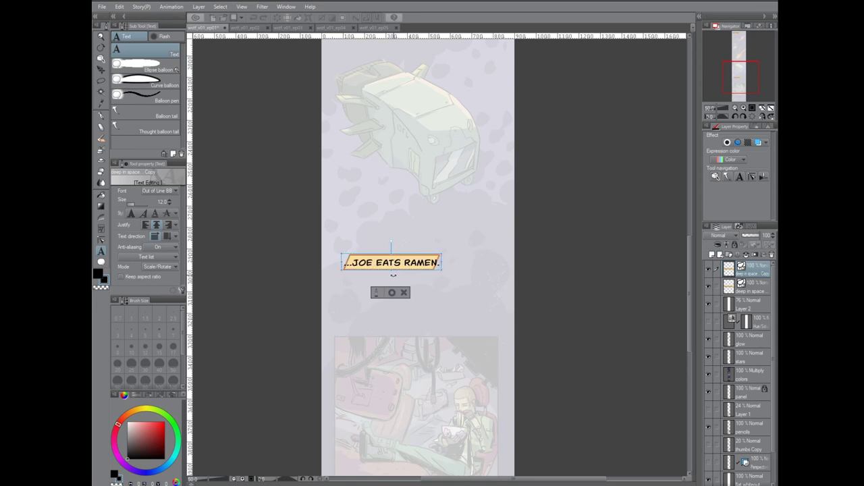
left_click(392, 293)
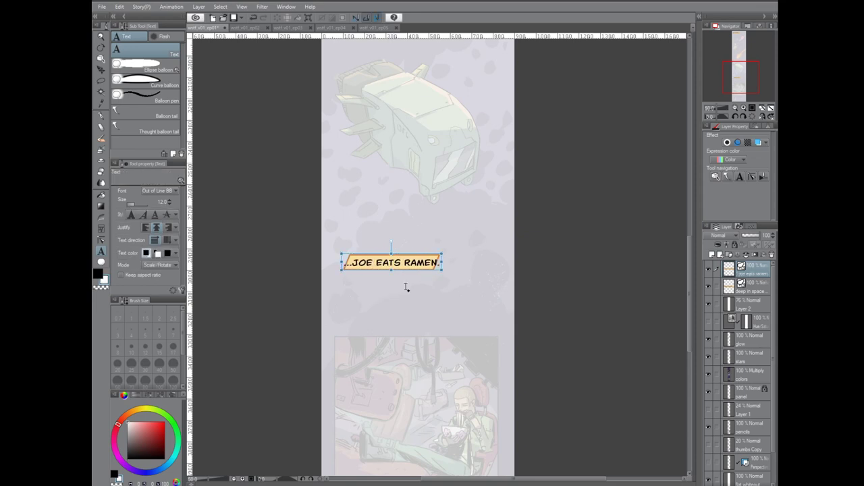
- Widen the second caption's box to enclose "...JOE EATS RAMEN.", adjust the text inside it and deselect the caption
key("o")
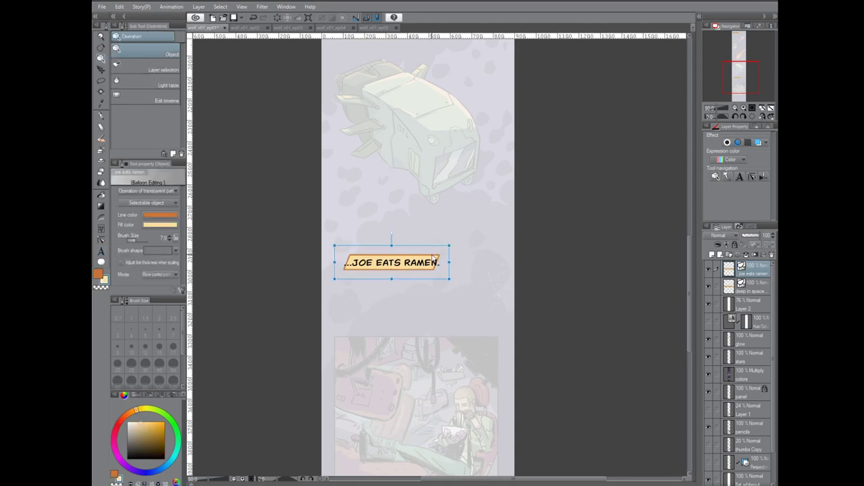
left_click(433, 257)
mouse_move(451, 262)
left_mouse_down()
mouse_move(477, 264)
mouse_move(453, 253)
left_mouse_up()
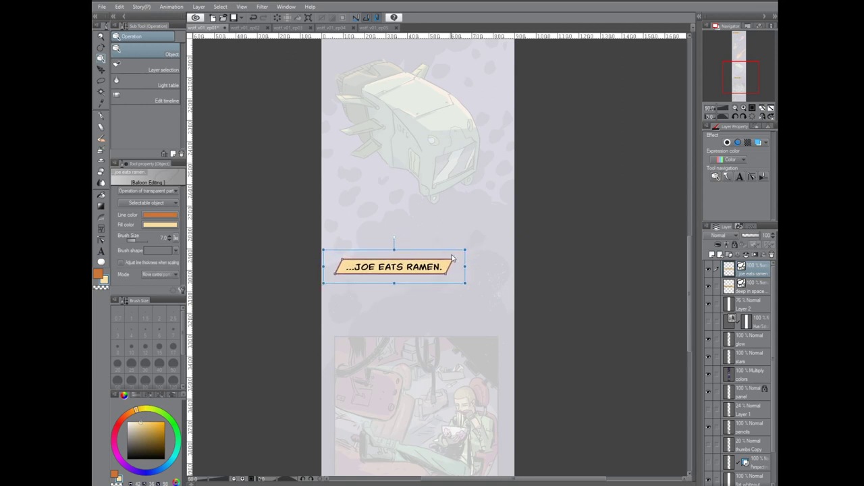
double_click(434, 268)
left_click_drag(439, 259, 436, 261)
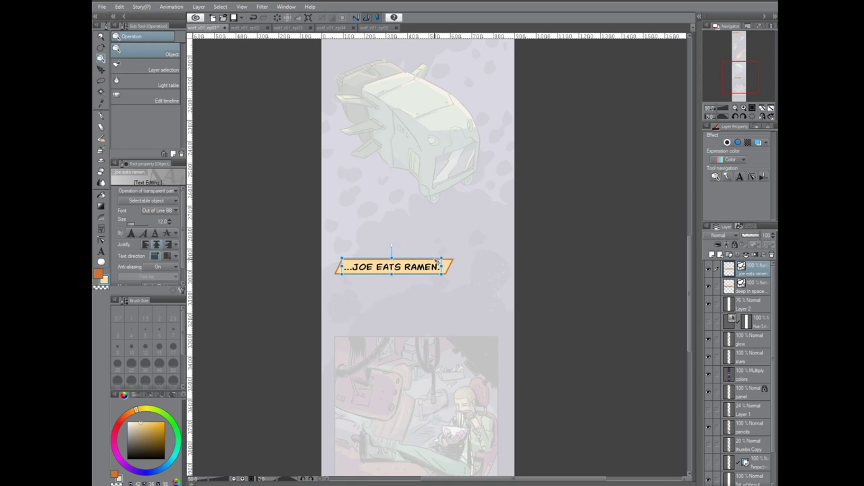
left_click(448, 292)
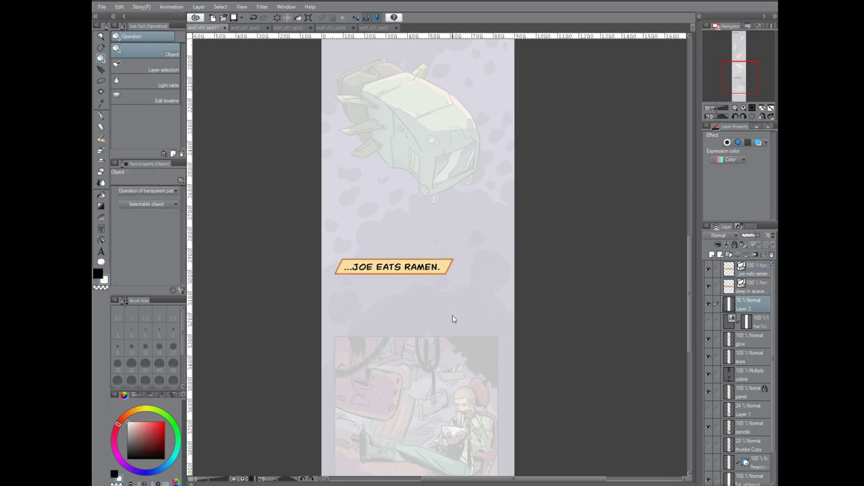
scroll(533, 291, "down", 5)
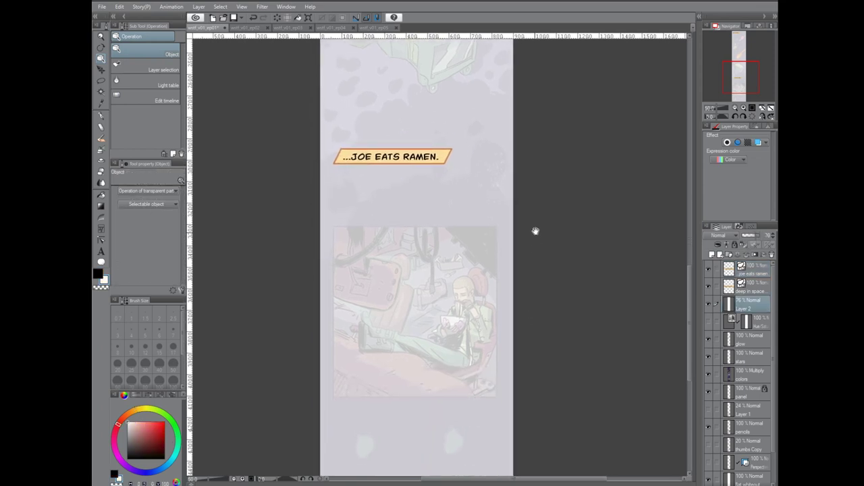
key("ctrl+o")
double_click(274, 195)
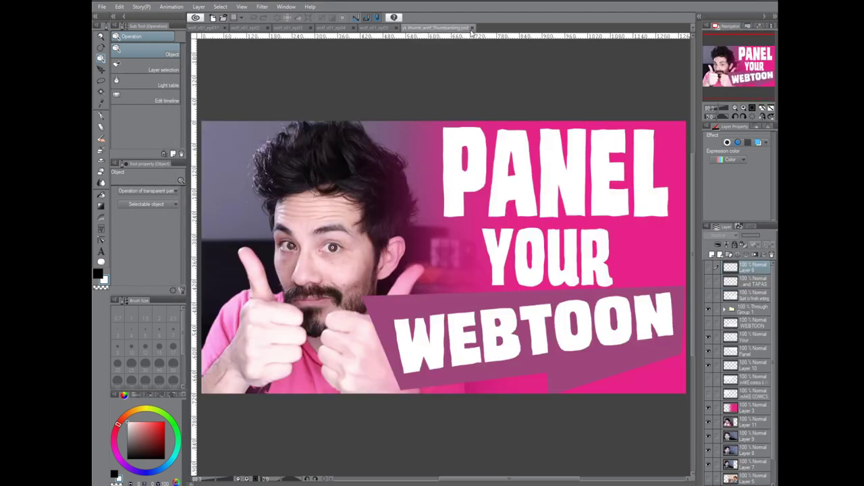
left_click(472, 27)
- Open the FirstComic_Thumbs_01 thumbnail sketches and dock the document beside the comic pages
left_click(101, 6)
left_click(119, 38)
double_click(320, 132)
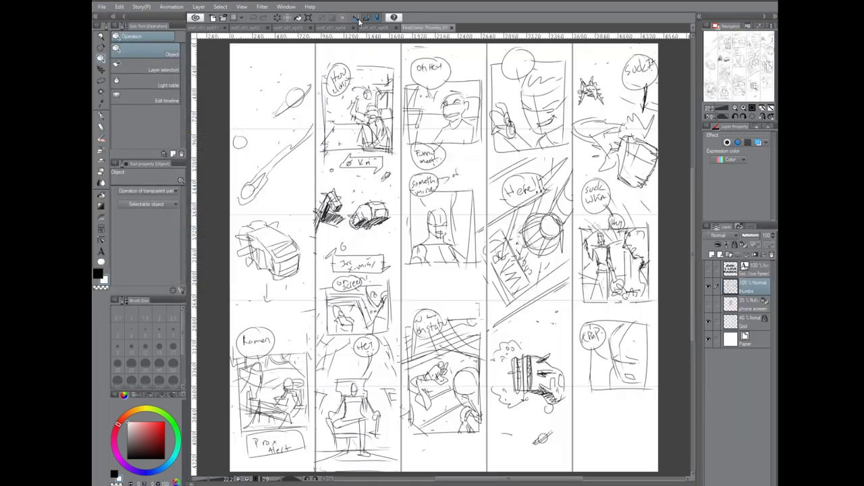
left_click_drag(427, 27, 191, 54)
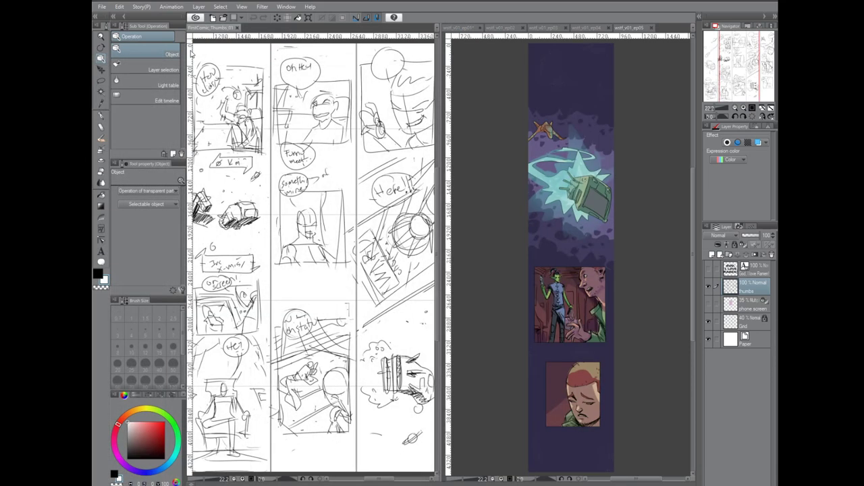
- Show the episode 01 page beside the thumbnails, narrow the thumbnail pane and bring its first column into view
scroll(191, 55, "down", 2)
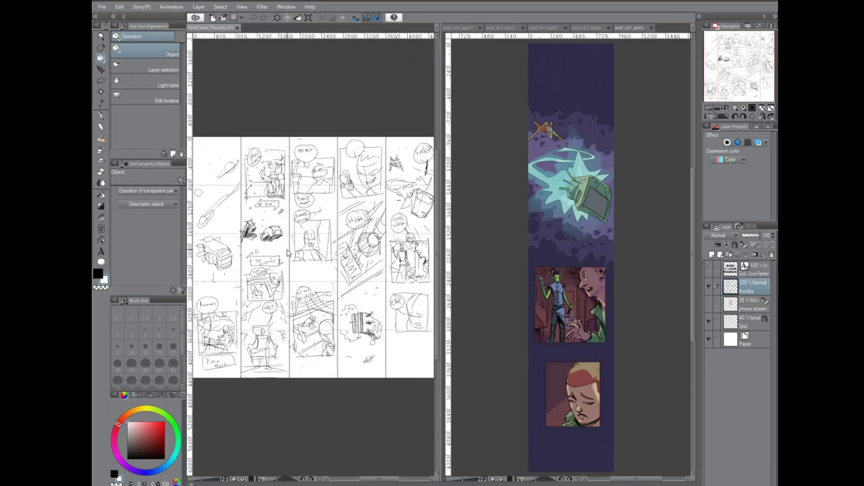
left_click_drag(304, 237, 288, 198)
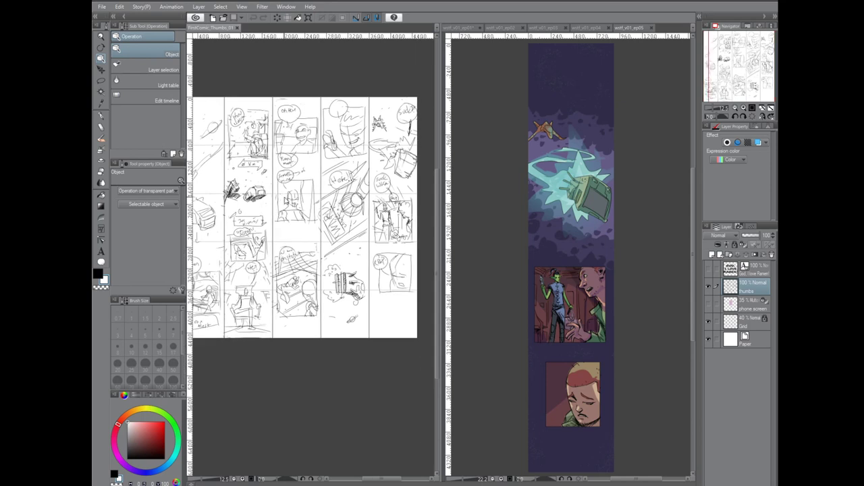
left_click(458, 28)
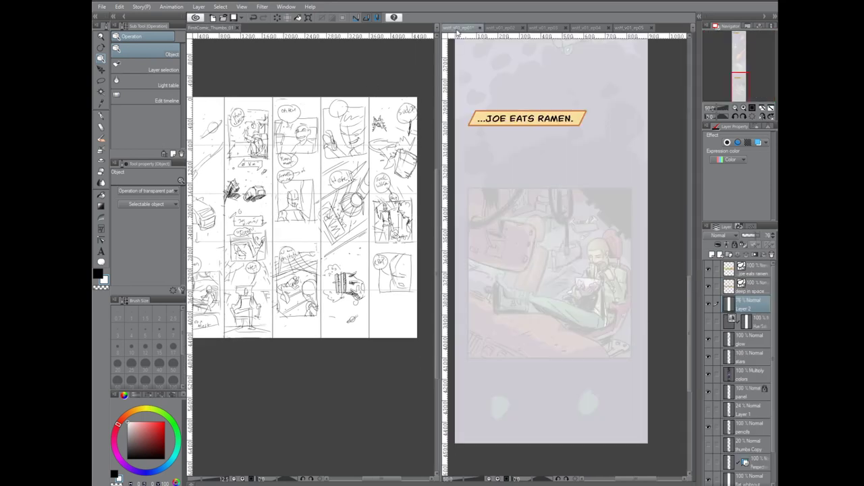
left_click_drag(441, 67, 306, 75)
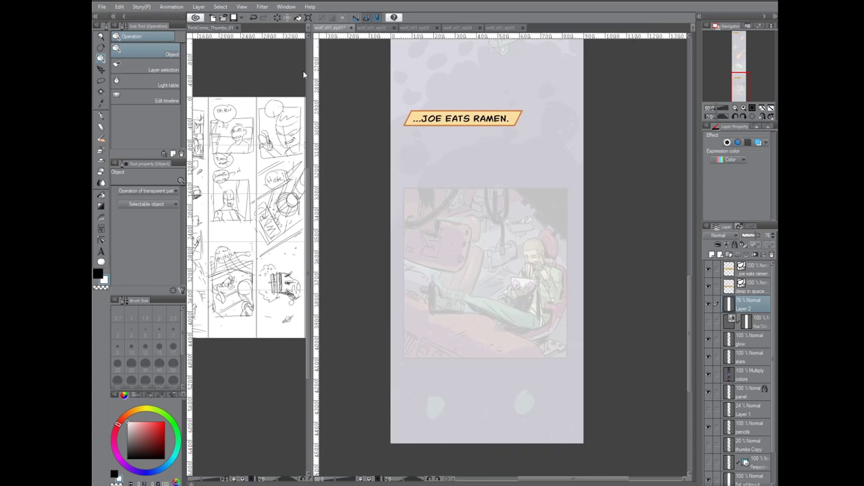
left_click(228, 188)
left_click_drag(234, 193, 337, 160)
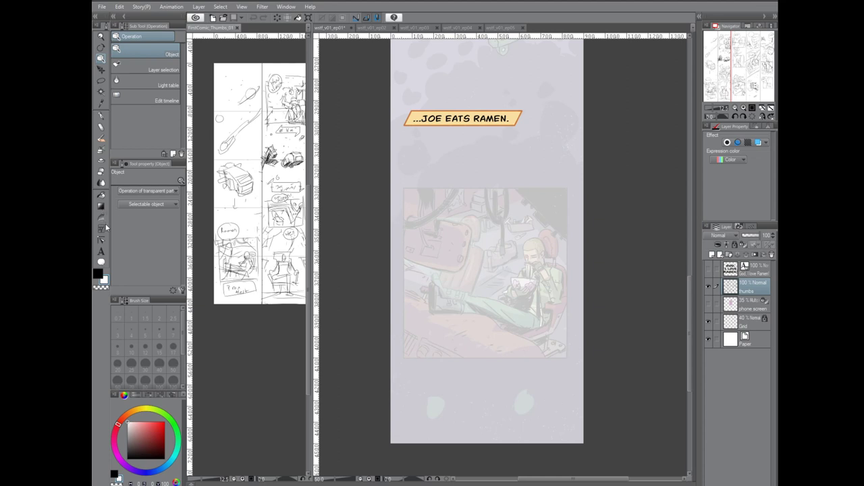
- Choose the Curve balloon tool and set its brush size to 7
left_click(101, 251)
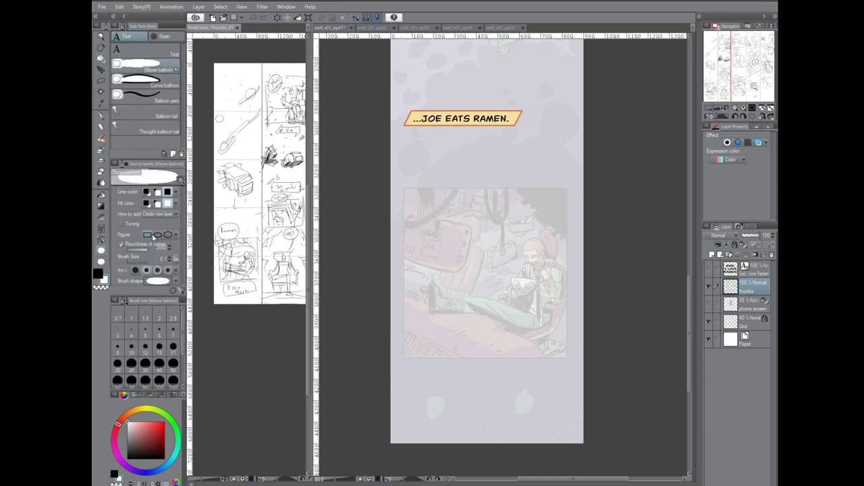
left_click(154, 80)
left_click(163, 247)
type("7")
key("Return")
left_click(471, 172)
left_click(446, 179)
mouse_move(450, 208)
left_mouse_down()
mouse_move(506, 212)
mouse_move(516, 191)
mouse_move(472, 172)
mouse_move(425, 185)
mouse_move(420, 225)
mouse_move(505, 235)
mouse_move(538, 203)
mouse_move(473, 164)
left_mouse_up()
key("ctrl+z")
key("ctrl+z")
left_click(467, 168)
left_click(410, 226)
key("ctrl+z")
left_click(482, 168)
key("ctrl+z")
left_click(480, 163)
key("ctrl+z")
- Draw a large, closed rounded speech balloon over the ramen panel with the Curve balloon tool
left_click(479, 154)
left_click(406, 182)
left_click(402, 272)
left_click(480, 327)
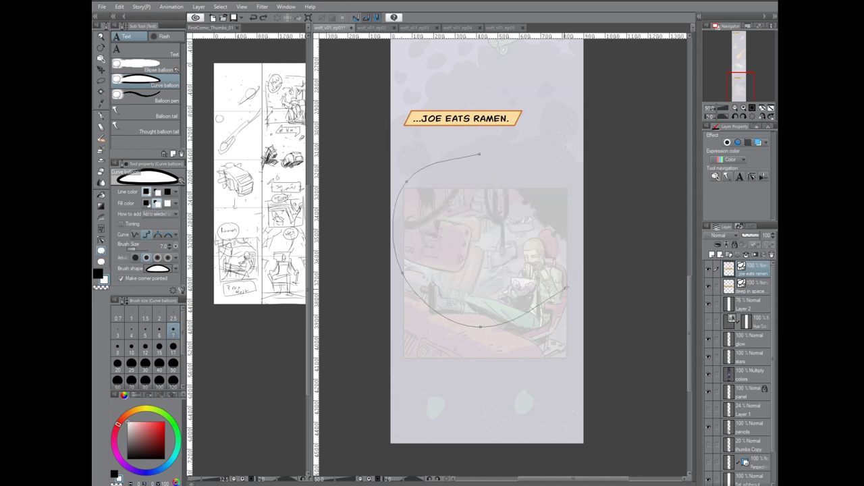
left_click(569, 283)
left_click(566, 182)
key("o")
- Adjust the balloon's control points to even out its outline into a soft rounded rectangle
left_click(101, 240)
left_click_drag(479, 154, 472, 151)
left_click_drag(567, 182, 560, 166)
left_click_drag(569, 284, 565, 286)
left_click_drag(480, 327, 470, 321)
left_click_drag(522, 150, 528, 159)
left_click_drag(565, 285, 563, 285)
left_click_drag(471, 321, 471, 312)
key("o")
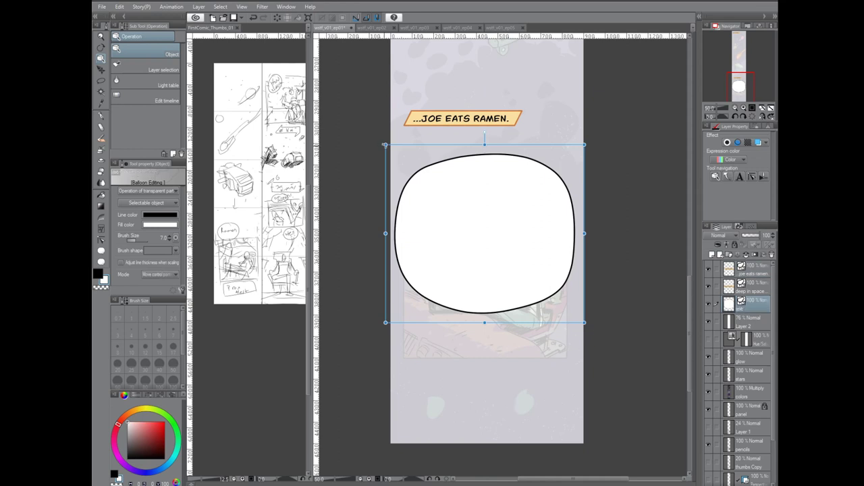
- Shrink the balloon and place it below the "...JOE EATS RAMEN." caption, overlapping the panel's upper edge
left_click_drag(385, 144, 459, 193)
left_click_drag(553, 201, 510, 116)
left_click_drag(416, 110, 479, 178)
left_click_drag(509, 238, 509, 220)
left_click_drag(525, 181, 496, 167)
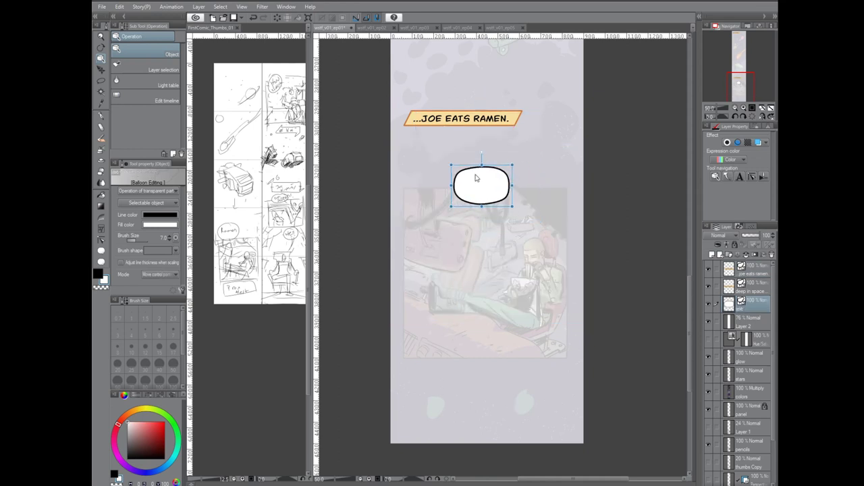
- Enter the centred four-line dialogue "MMM / RAMEN. MAKE / BELLY SO / HAPPY." in the balloon
key("t")
left_click(465, 180)
type("MMM.")
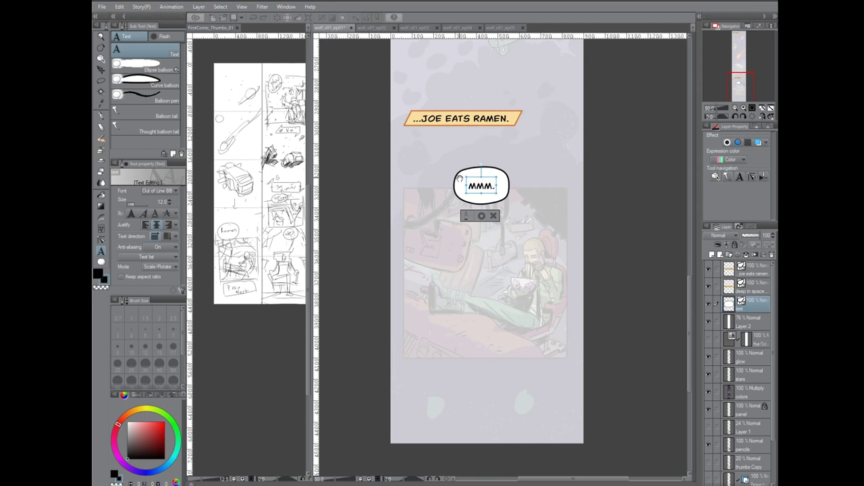
key("Return")
type("RAMEN. MAKE")
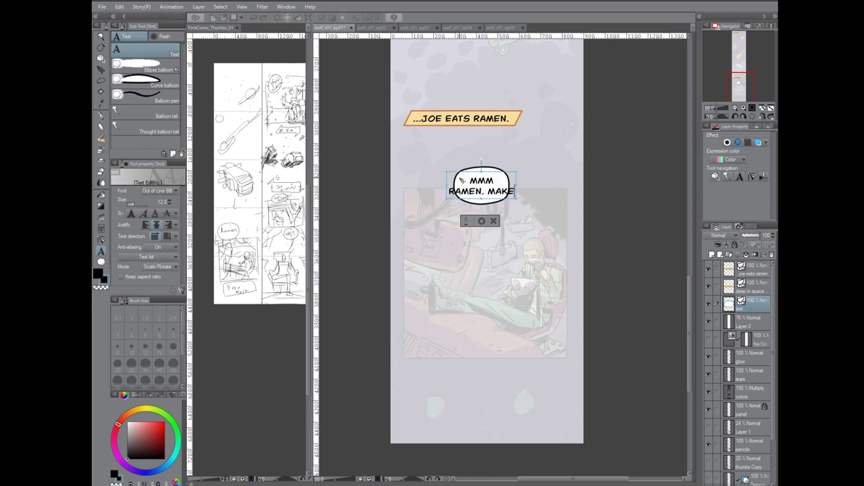
key("Return")
type("BELLY SO")
key("Return")
type("HAPPY.o")
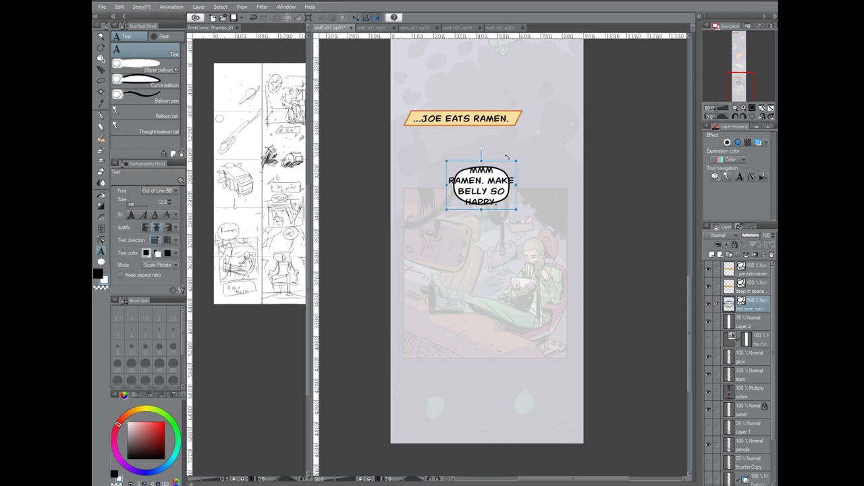
left_click_drag(516, 161, 538, 145)
key("ctrl+z")
key("ctrl+z")
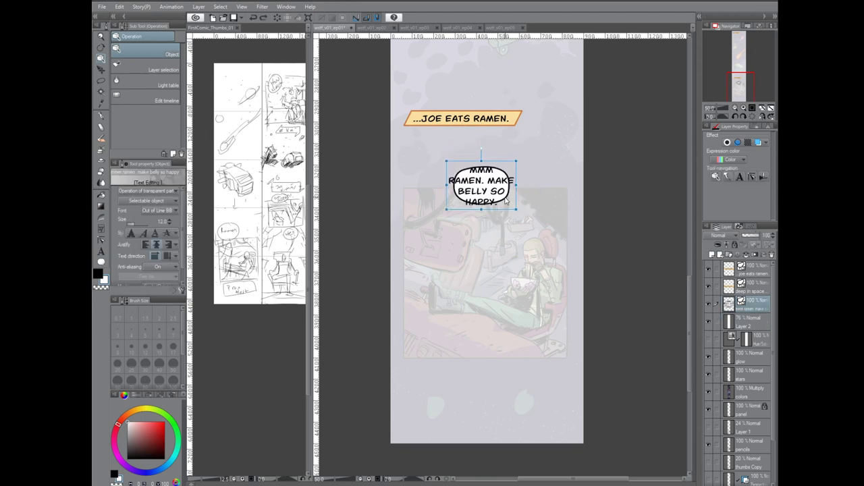
- Scale down the dialogue text and enlarge the balloon outline separately to make room for it
left_click_drag(517, 161, 485, 183)
left_click(494, 177)
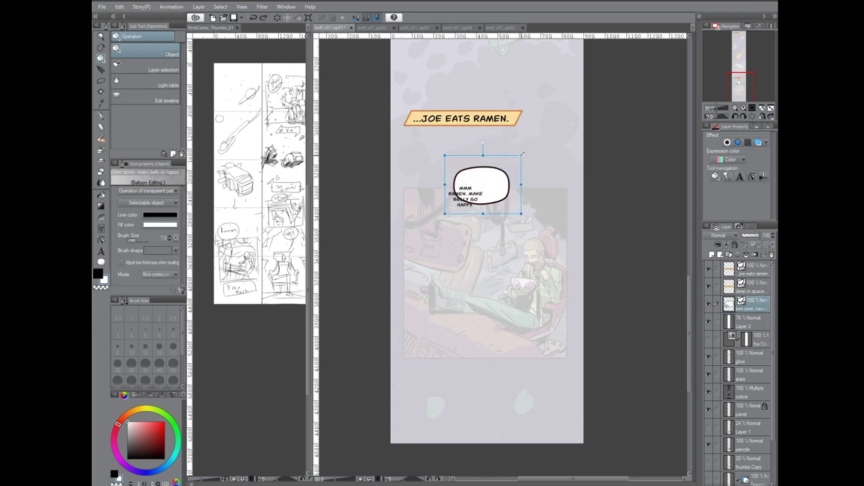
left_click_drag(521, 156, 555, 131)
- Set the dialogue text size to 12 and centre it within a slightly tighter balloon
key("t")
left_click(487, 174)
key("ctrl+a")
left_click(162, 202)
type("12")
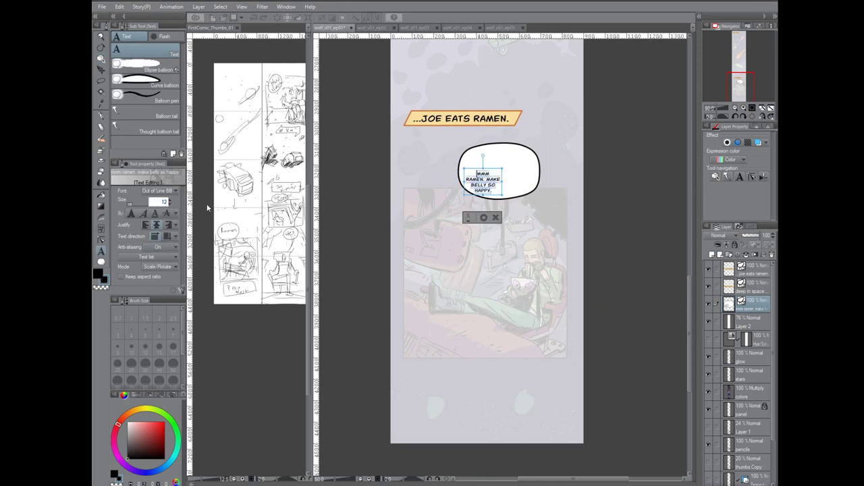
key("Return")
left_click_drag(523, 181, 540, 170)
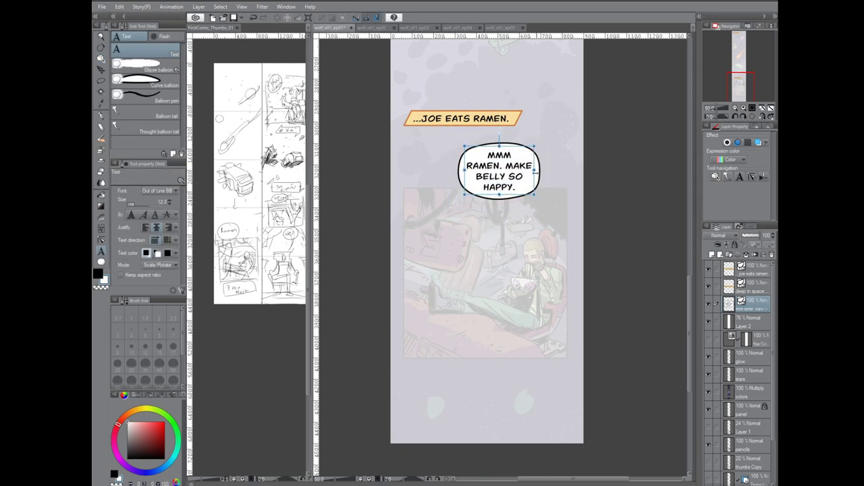
key("o")
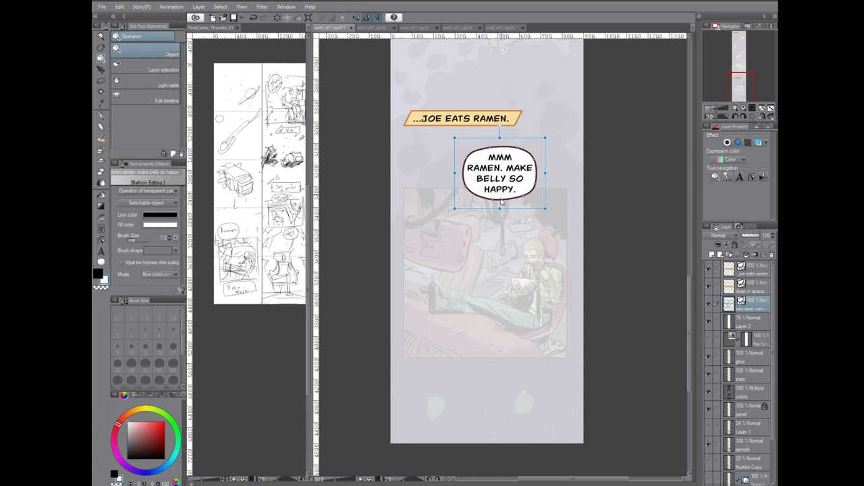
- Try drawing a tail by hand at the balloon's lower edge with the Balloon pen at brush size 7
left_click(105, 254)
left_click(167, 113)
left_click(158, 103)
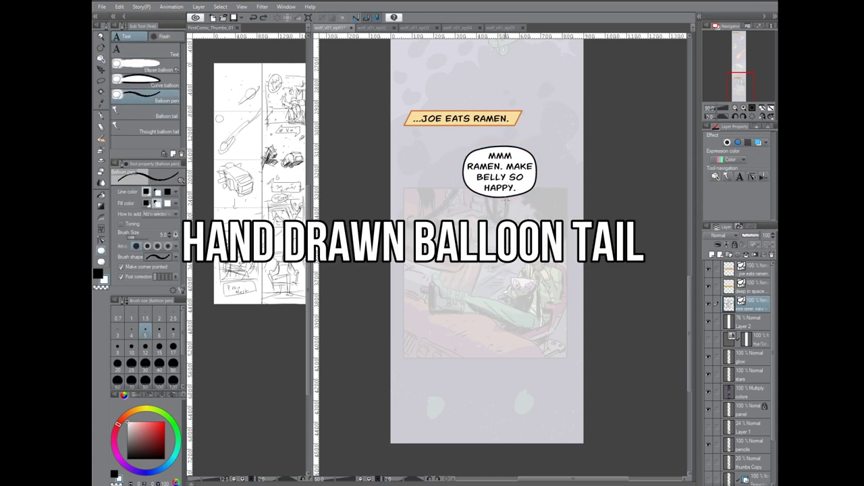
left_click(173, 331)
left_click_drag(503, 196, 509, 196)
key("ctrl+z")
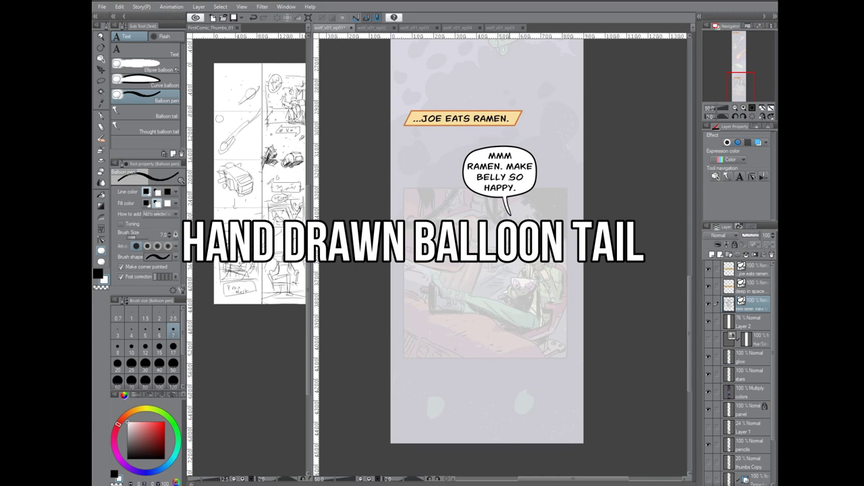
- Undo the hand-drawn tail and try it again with a thicker Balloon pen
scroll(559, 337, "up", 1)
scroll(559, 337, "down", 1)
key("ctrl+z")
key("bracketright")
key("bracketright")
key("bracketright")
key("bracketright")
left_click_drag(503, 197, 510, 196)
scroll(525, 183, "up", 2)
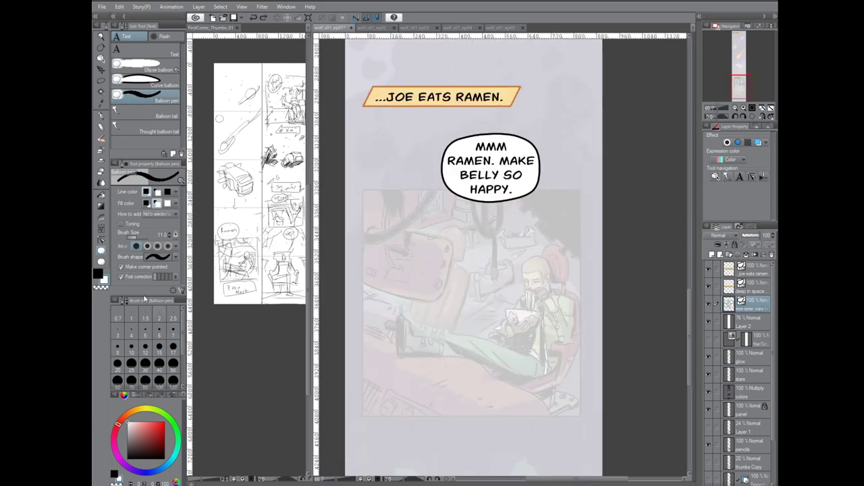
- Try adding a wide curved tail from the balloon to the character's head with the Balloon tail tool
left_click(145, 116)
left_click_drag(503, 233, 524, 264)
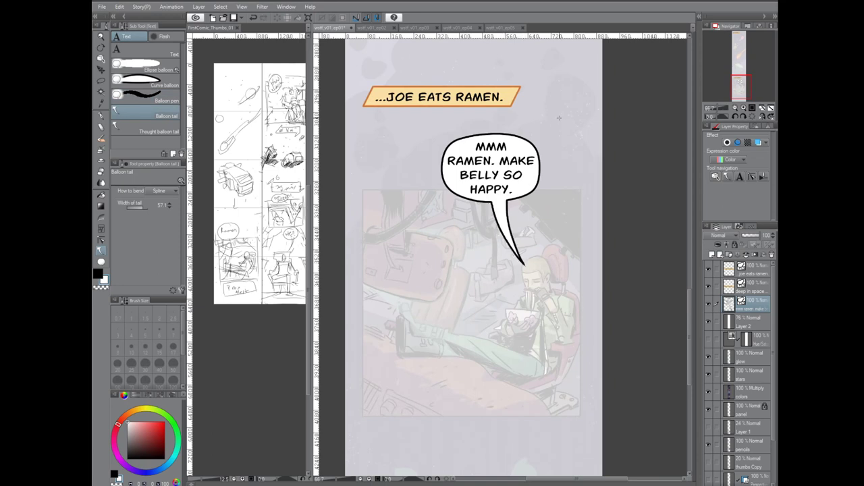
key("ctrl+z")
mouse_move(495, 197)
left_mouse_down()
mouse_move(495, 206)
mouse_move(499, 199)
left_mouse_up()
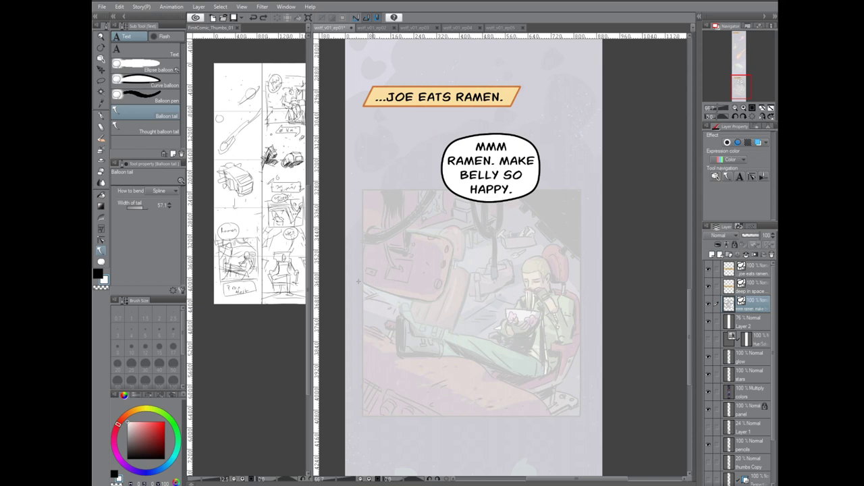
- Set the tail width to 20 and try a long spline tail curving toward the character's head
left_click(161, 206)
key("Return")
left_click_drag(492, 199, 508, 236)
left_click_drag(514, 256, 520, 263)
double_click(521, 264)
left_click_drag(487, 199, 517, 257)
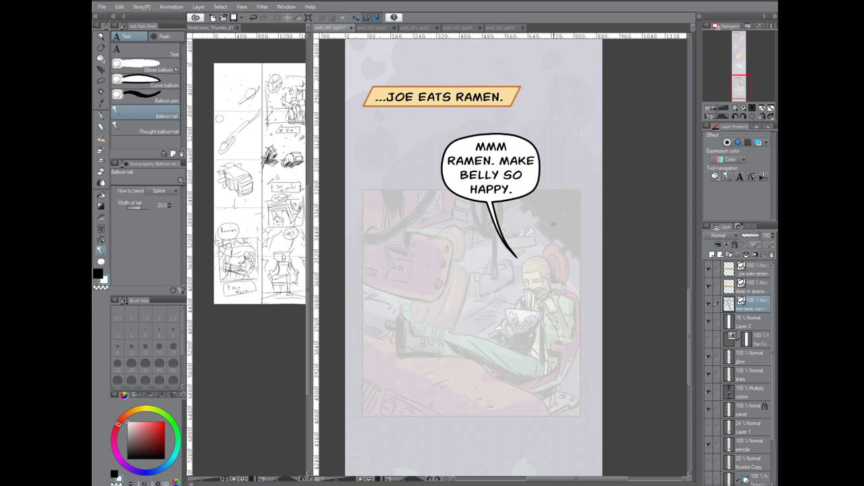
key("ctrl+z")
- Add a short tail from the balloon's lower edge, angled toward the character's head
left_click_drag(488, 198, 492, 214)
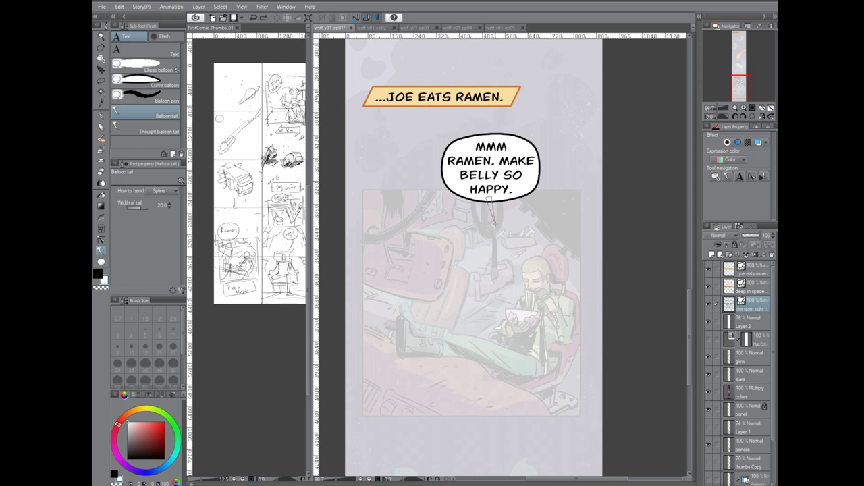
left_click_drag(503, 231, 502, 233)
key("ctrl+z")
left_click_drag(487, 197, 497, 220)
left_click_drag(497, 223, 500, 226)
- Reposition the tail along the balloon's lower edge, rotate it slightly and select Layer 2 to leave the balloon
key("p")
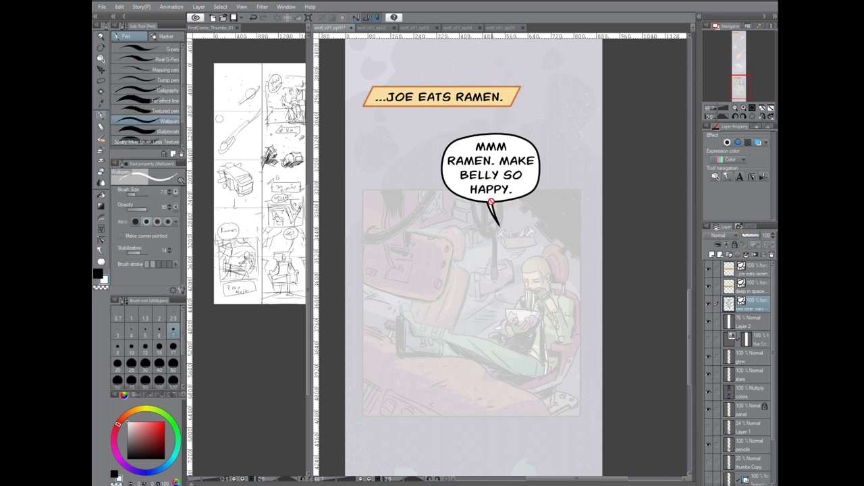
key("o")
left_click(496, 213)
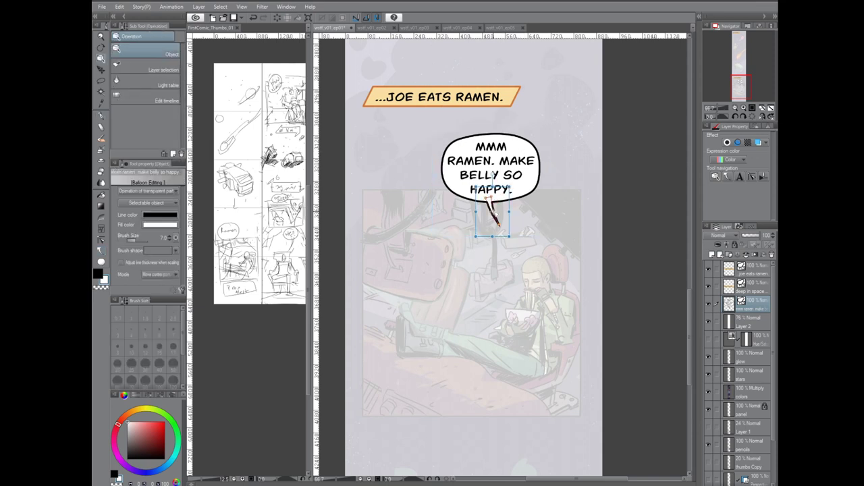
left_click_drag(501, 191, 506, 192)
left_click(502, 196)
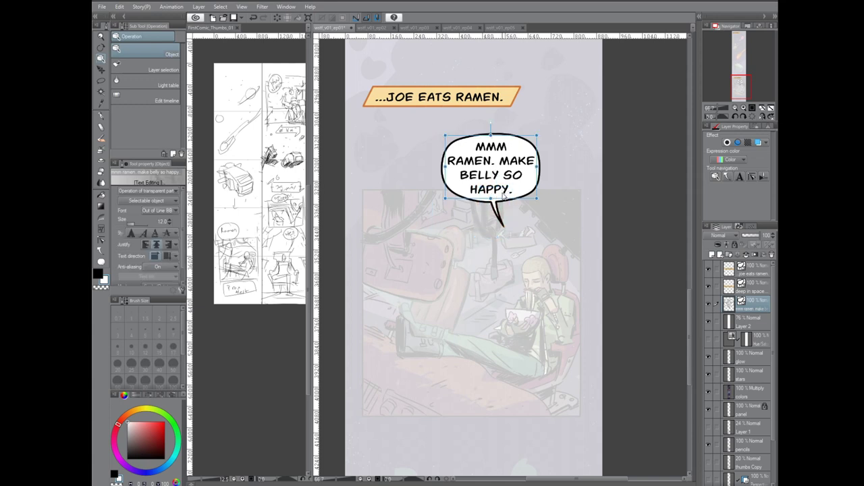
left_click(498, 208)
left_click(498, 212)
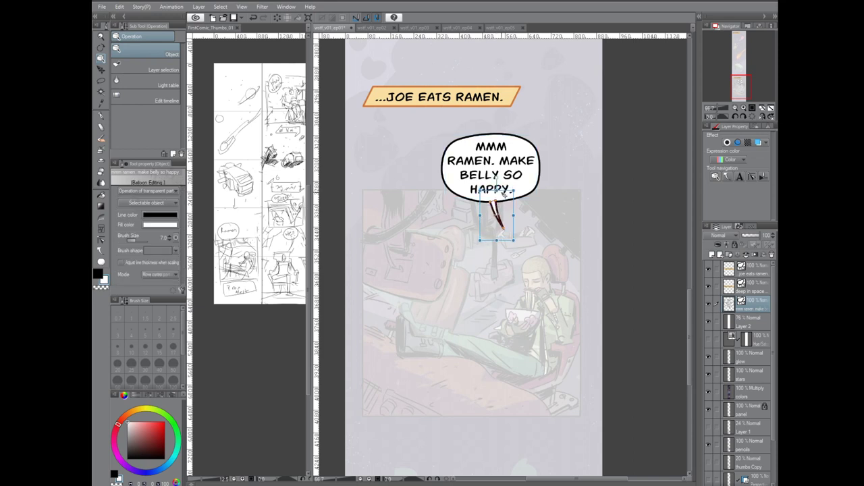
left_click_drag(508, 189, 498, 187)
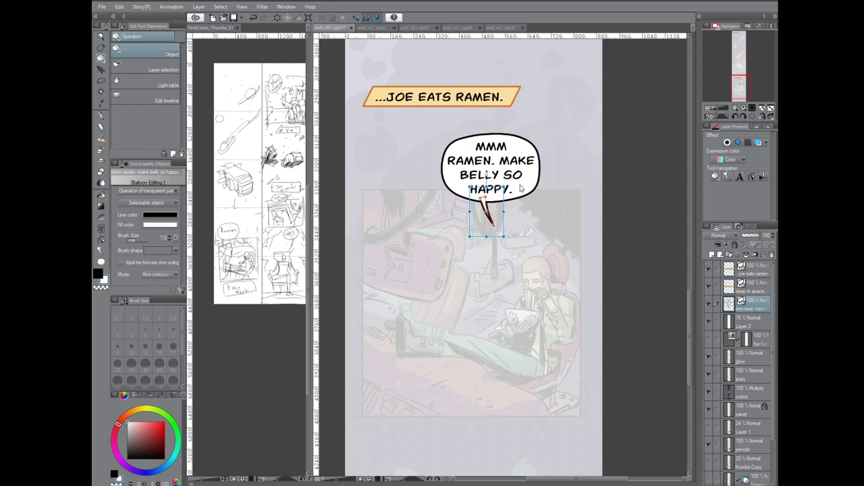
left_click_drag(508, 183, 513, 185)
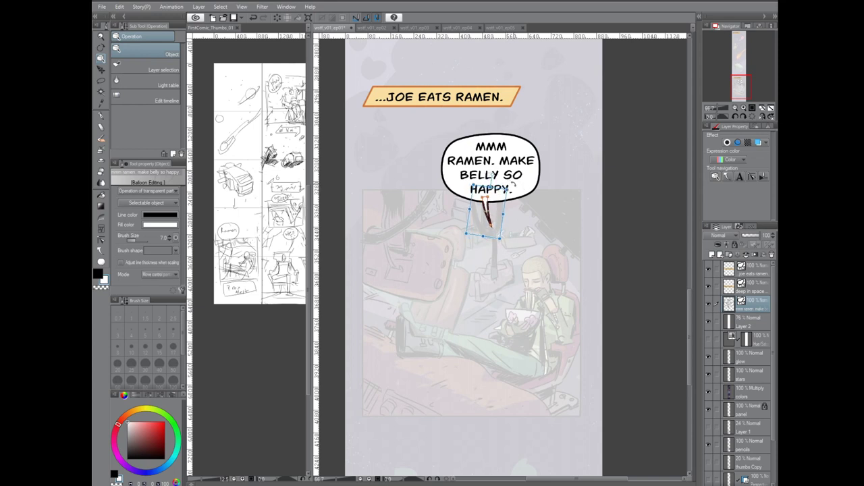
left_click(763, 324)
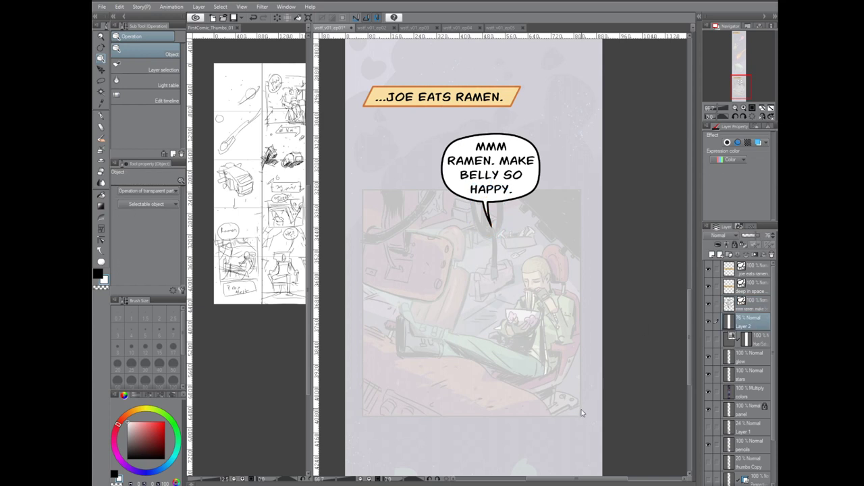
scroll(563, 352, "down", 4)
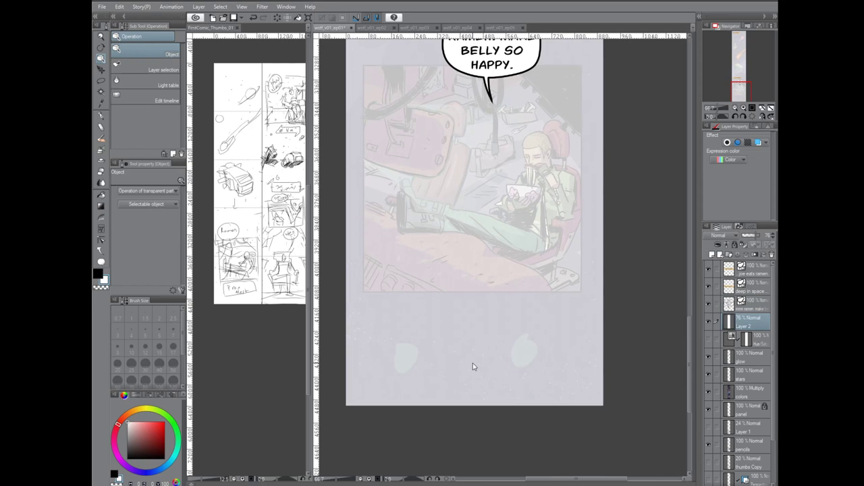
- Draw a wide rectangular balloon with square corners and brush size 7 across the panel's lower edge
left_click(101, 250)
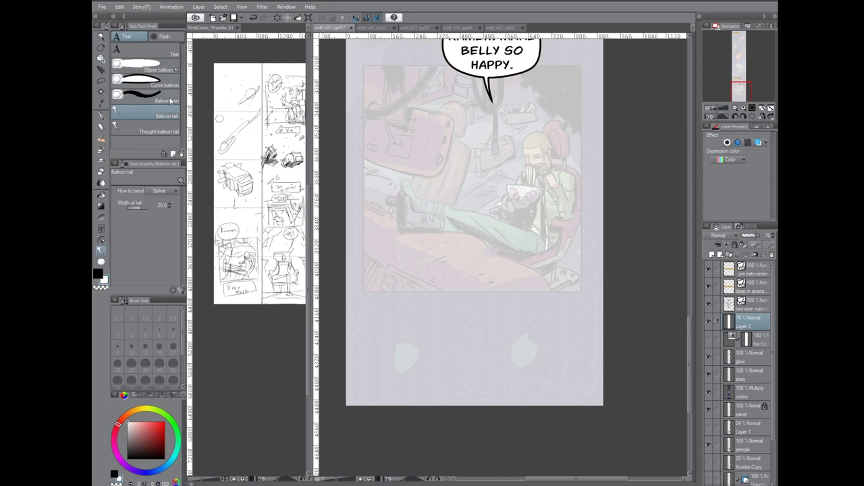
left_click(162, 68)
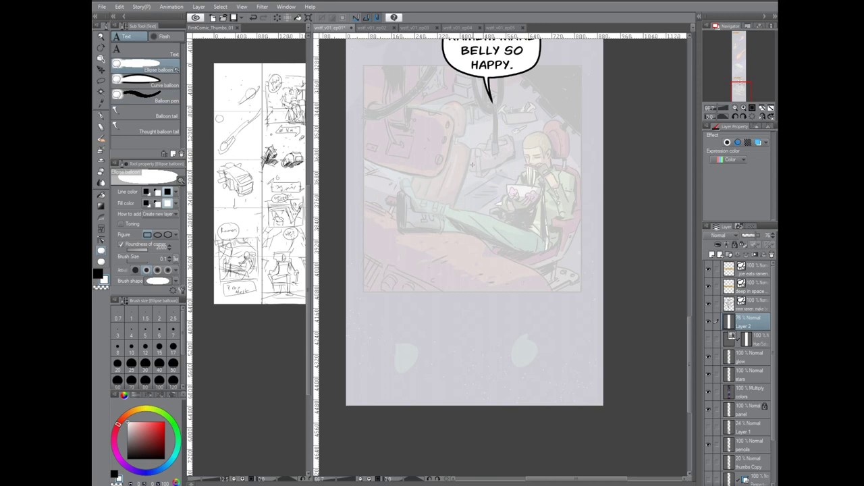
left_click(136, 245)
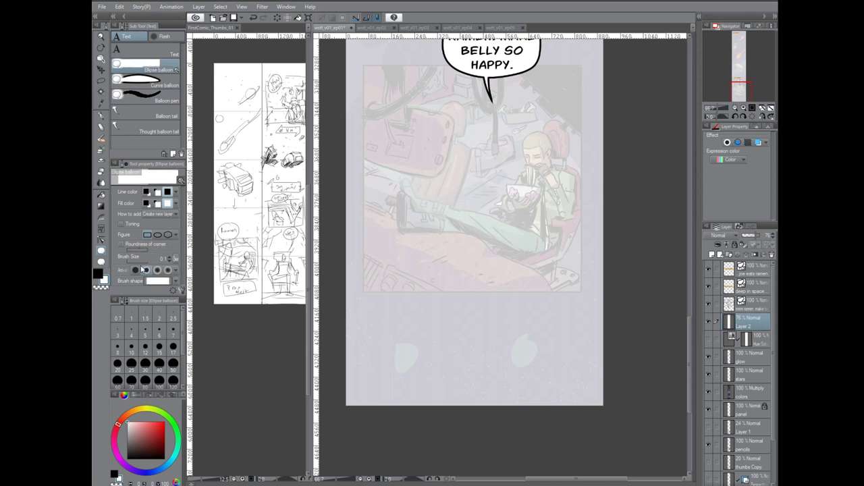
left_click(163, 260)
type("7")
key("Return")
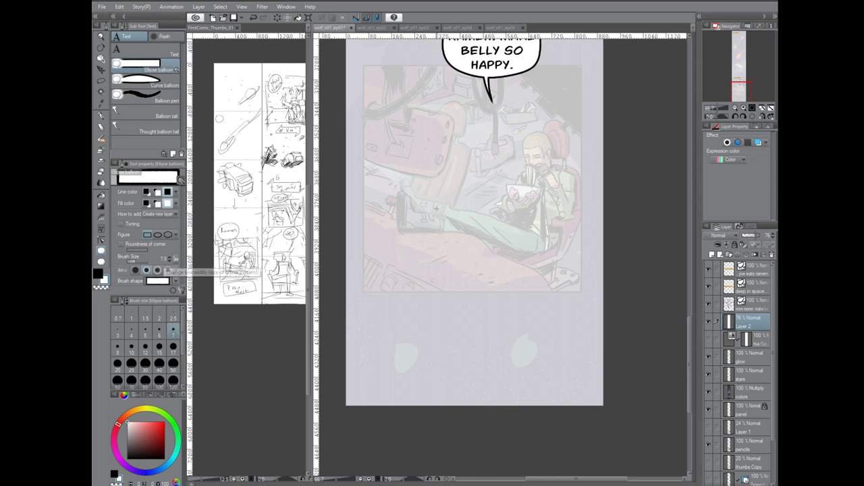
left_click_drag(385, 291, 564, 341)
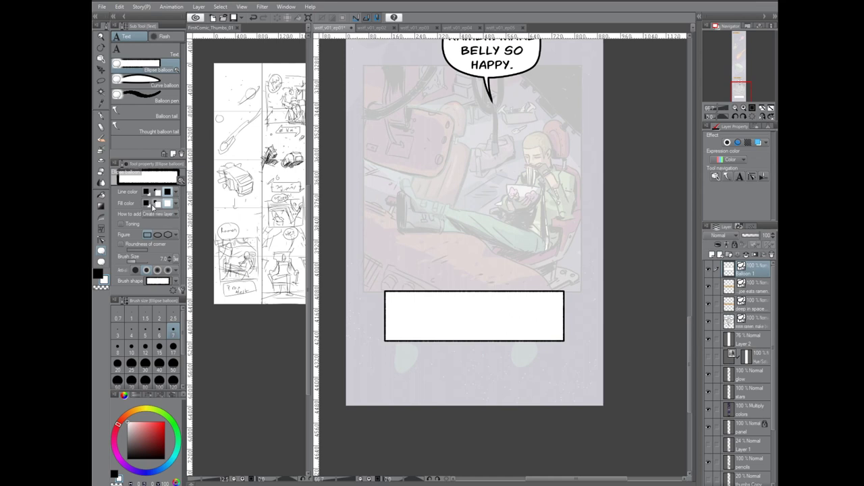
- Try skewing the rectangular balloon into an irregular slanted shape by moving its four corner control points
left_click(101, 239)
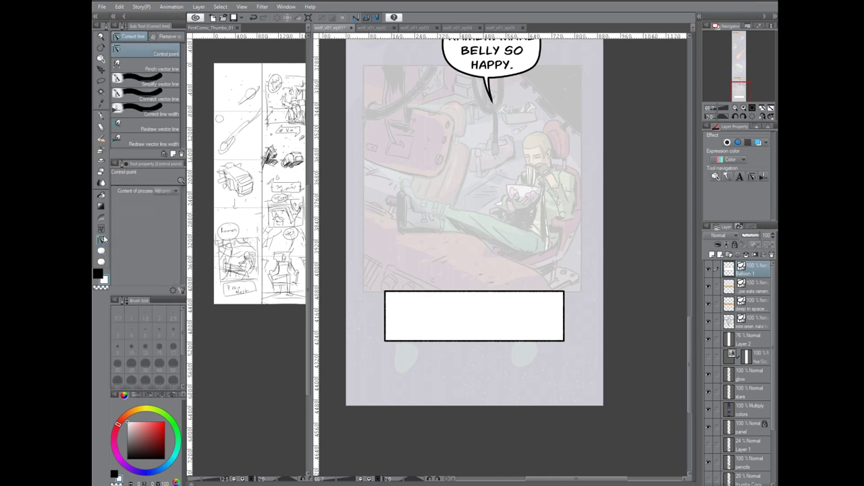
left_click_drag(385, 291, 381, 284)
left_click_drag(563, 291, 555, 298)
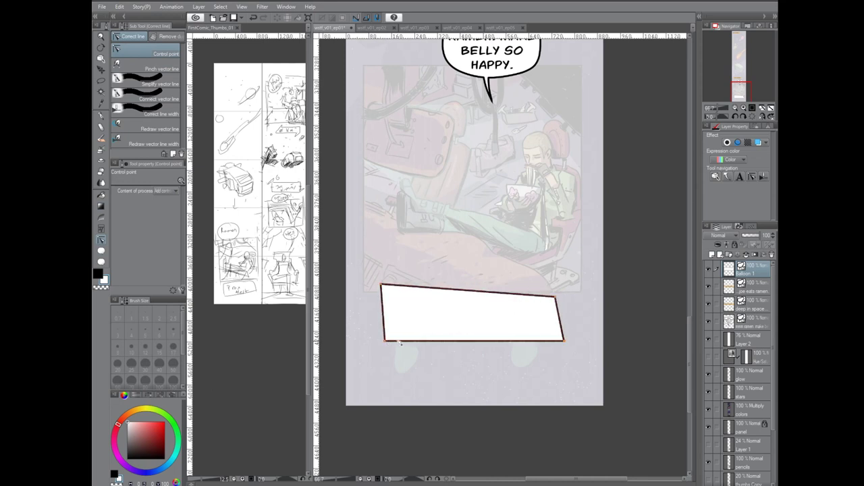
left_click_drag(385, 341, 383, 347)
mouse_move(564, 341)
left_mouse_down()
mouse_move(555, 329)
mouse_move(562, 345)
left_mouse_up()
left_click_drag(384, 347, 397, 324)
left_click_drag(555, 297, 500, 294)
left_click_drag(397, 324, 434, 335)
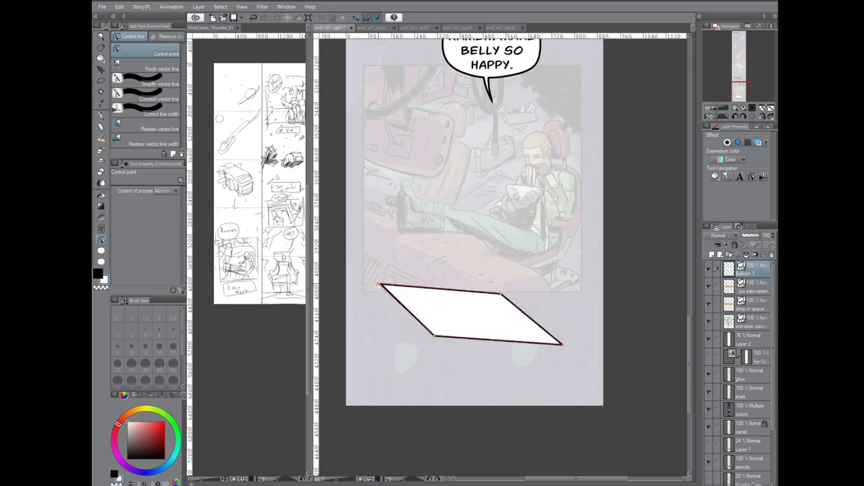
left_click_drag(381, 284, 366, 288)
left_click_drag(562, 345, 568, 331)
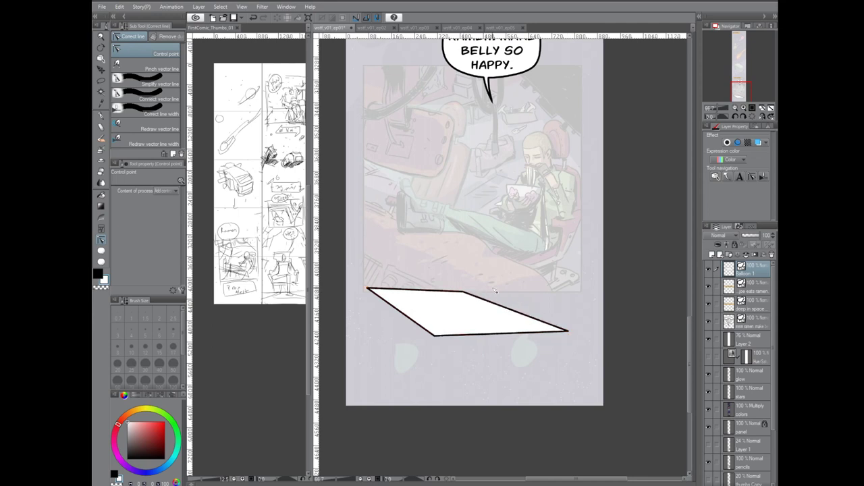
- Undo the corner point edits on the rectangular balloon
key("ctrl+z")
key("ctrl+z")
key("ctrl+z")
key("ctrl+z")
key("ctrl+z")
key("ctrl+z")
key("ctrl+z")
key("ctrl+z")
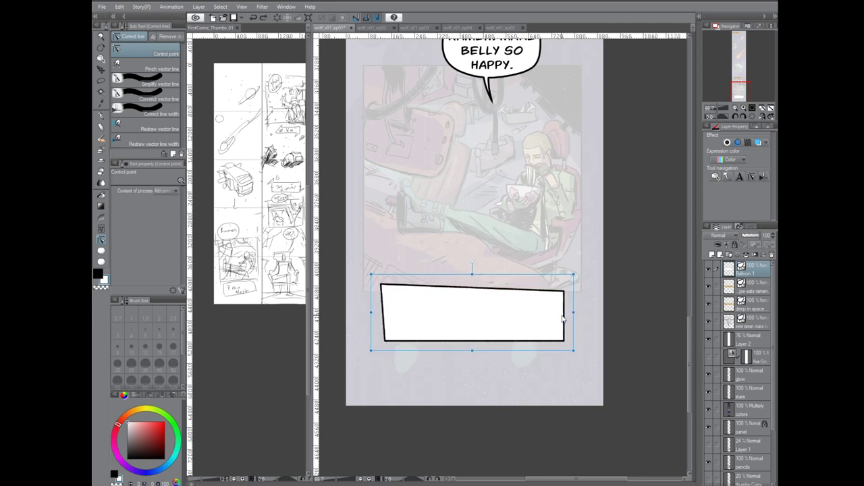
- Add control points near the rectangular balloon's four corners and pull each corner outward into a pointed spike
mouse_move(537, 292)
left_mouse_down()
mouse_move(573, 274)
mouse_move(553, 291)
left_mouse_up()
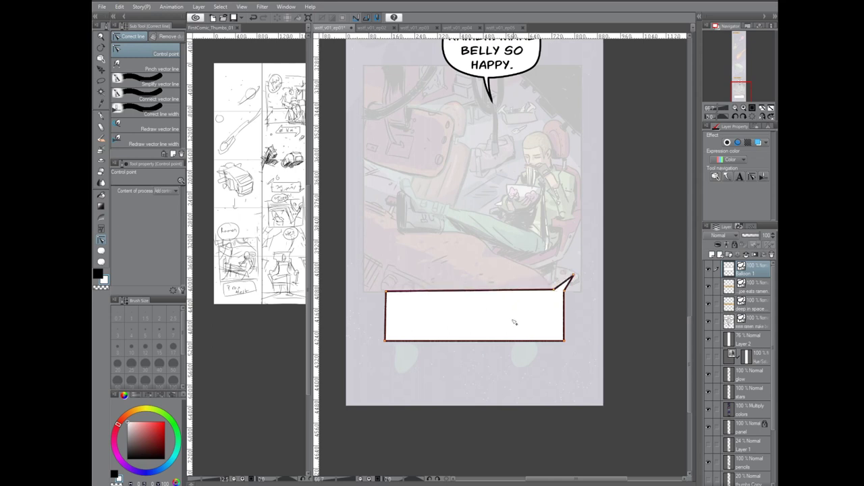
mouse_move(396, 341)
left_mouse_down()
mouse_move(376, 352)
mouse_move(396, 342)
left_mouse_up()
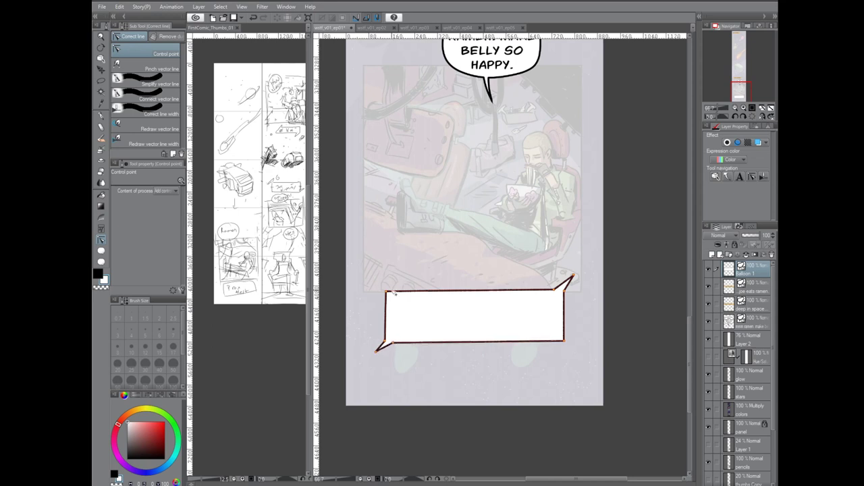
left_click_drag(388, 297, 379, 283)
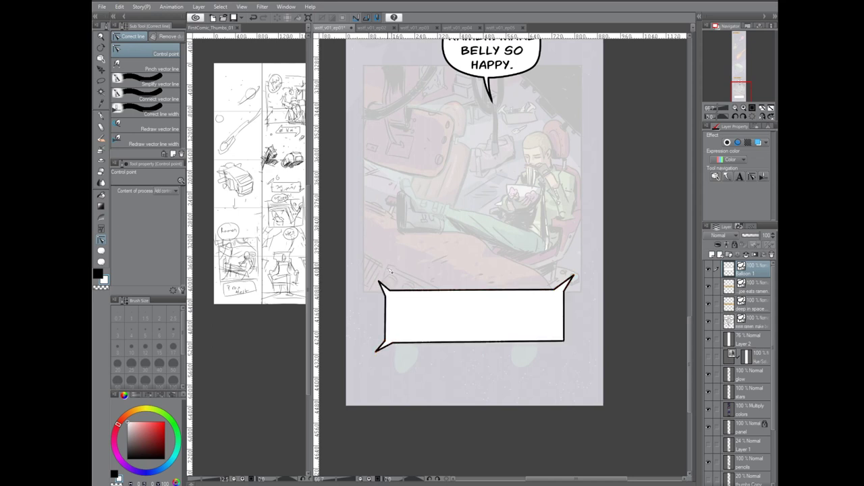
left_click(560, 341)
left_click_drag(565, 341, 578, 350)
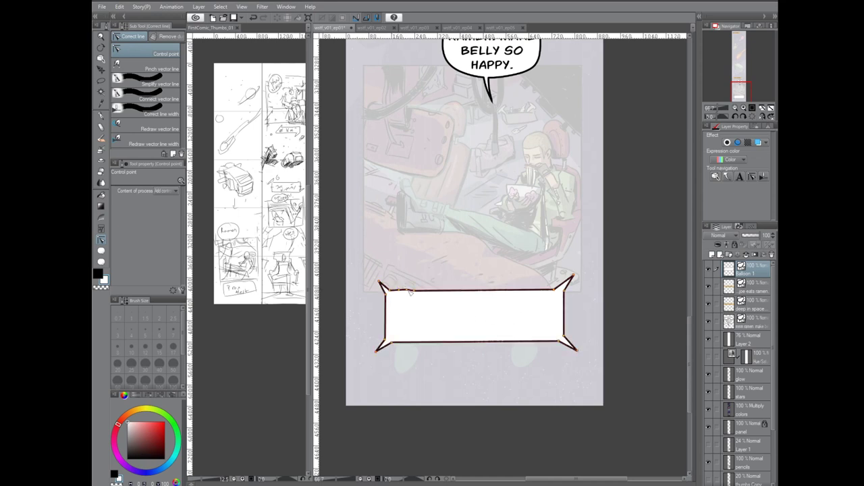
- Add four more small spikes to the balloon, two along its upper edge and two along its lower edge
left_click_drag(408, 291, 401, 282)
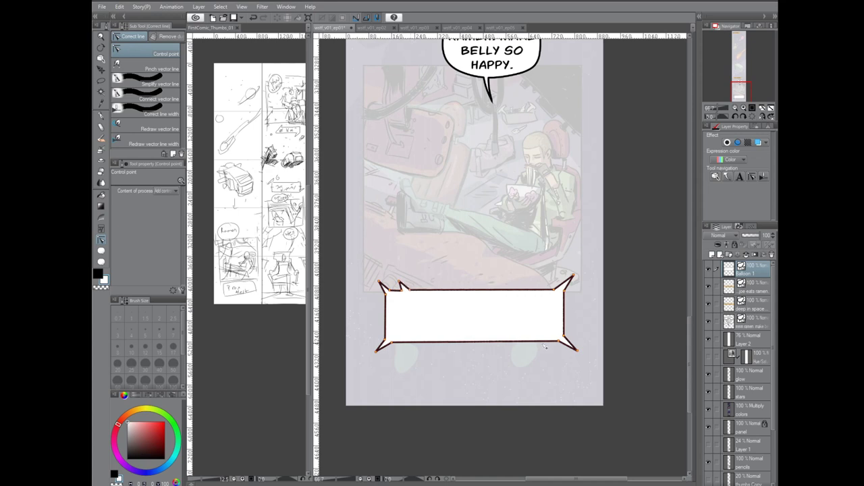
left_click_drag(540, 342, 549, 349)
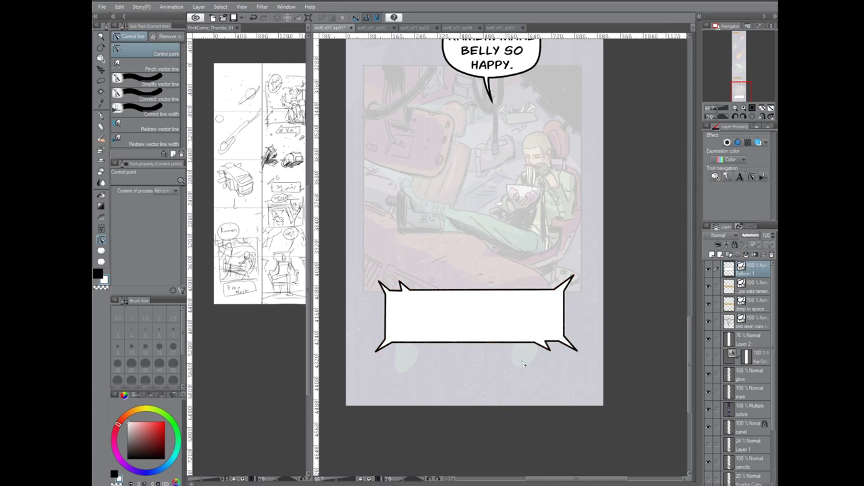
left_click_drag(507, 291, 509, 283)
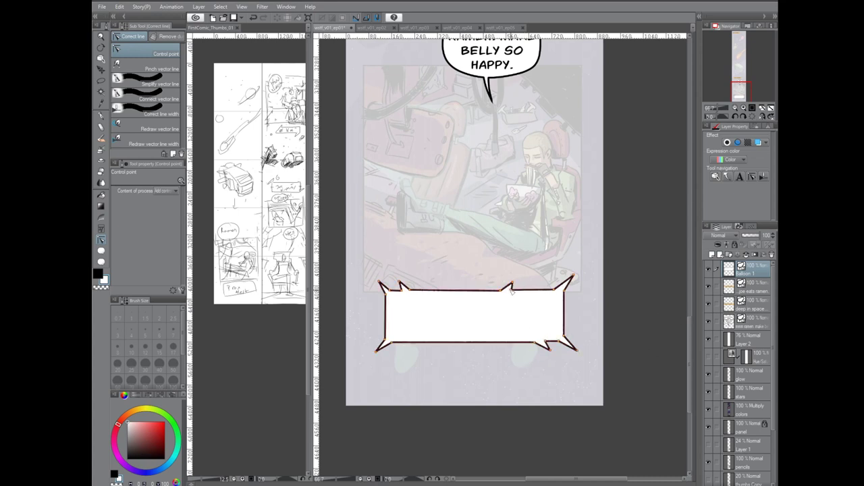
left_click_drag(429, 345, 416, 350)
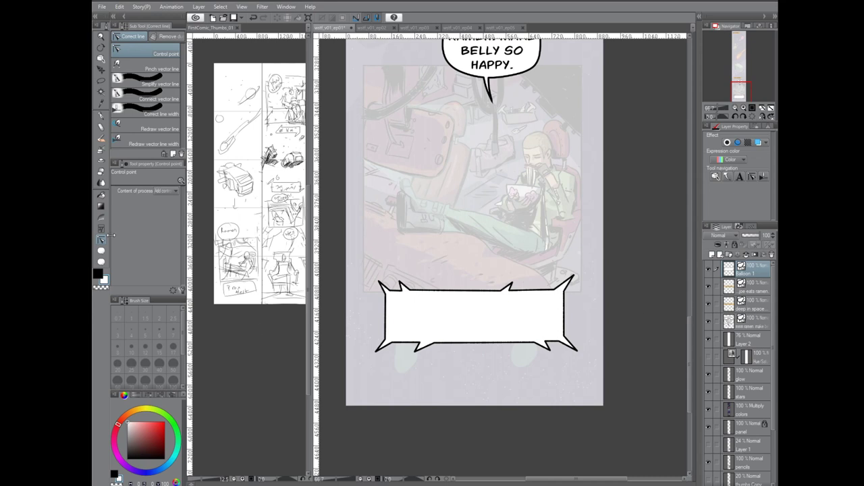
- Color the spiky balloon with a red fill and an orange outline, and hide Layer 2
left_click(102, 59)
left_click(554, 318)
left_click(160, 224)
left_click_drag(375, 328, 375, 289)
left_click_drag(328, 309, 345, 290)
left_click(445, 275)
left_click(160, 215)
left_click(375, 380)
left_click(362, 290)
left_click(446, 275)
left_click(750, 322)
left_click(709, 339)
- Add the text "PROXIMITY ALERT!" inside the red spiky balloon
left_click(101, 251)
left_click(145, 53)
left_click(414, 313)
type("PRO")
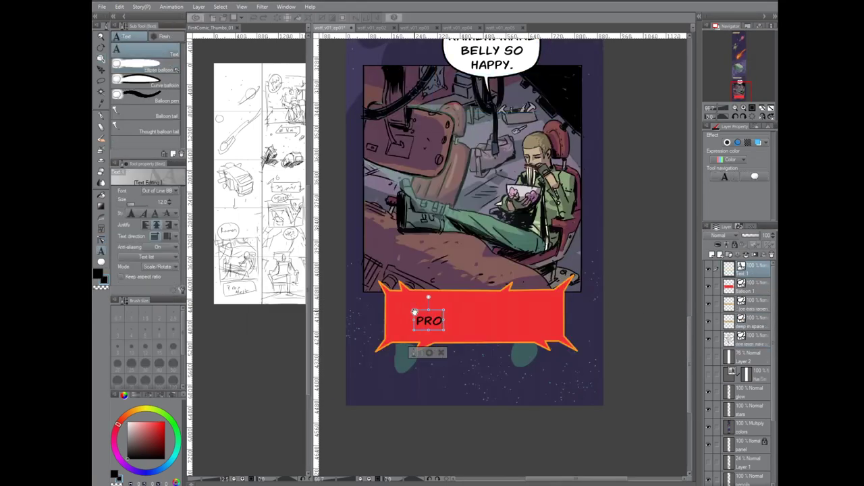
type("XIMITY ALERT!")
type("o")
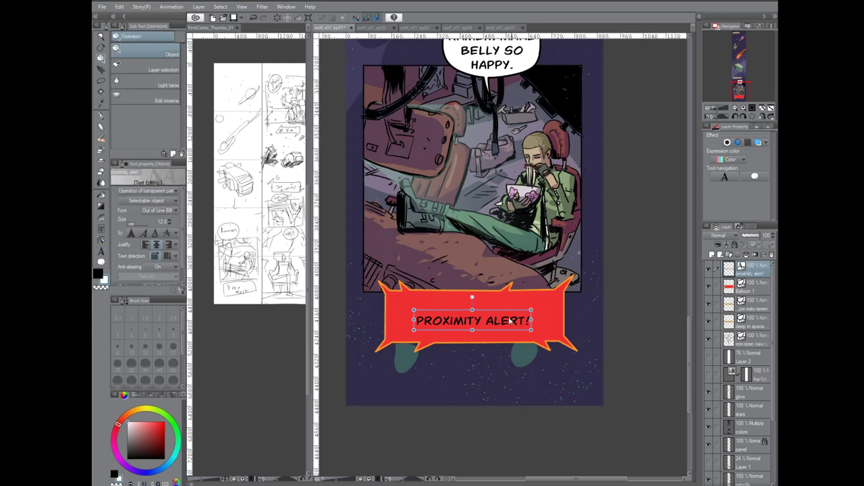
- Set the proximity alert text's color to white and its font to Mainframe BB
left_click(101, 251)
left_click(510, 321)
left_click(157, 253)
left_click(160, 191)
left_click(160, 240)
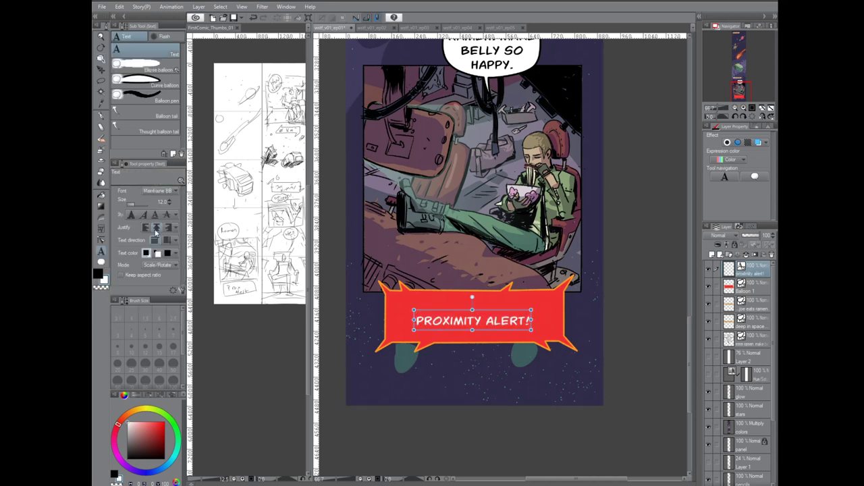
left_click(160, 191)
scroll(170, 259, "up", 6)
left_click(167, 240)
key("o")
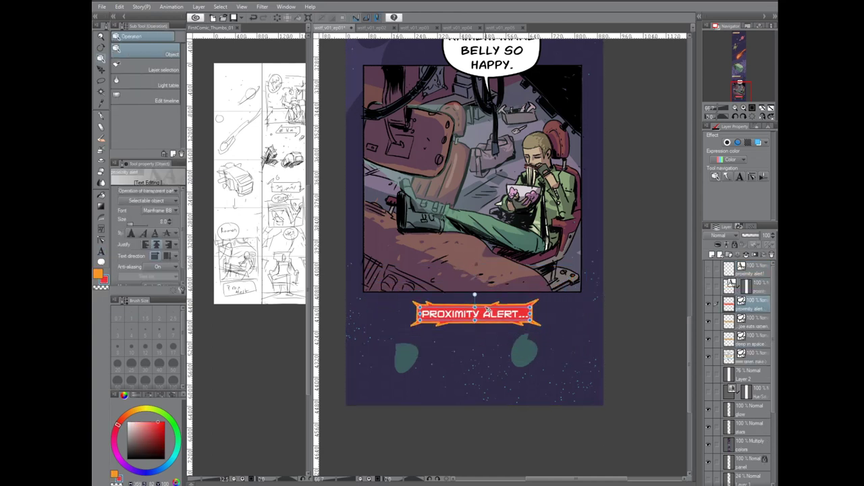
- Stagger two proximity alert captions, one overlapping the panel's lower-left edge and the other below the panel toward its right side
left_click(759, 289)
left_click(520, 331)
left_click_drag(521, 331, 447, 287)
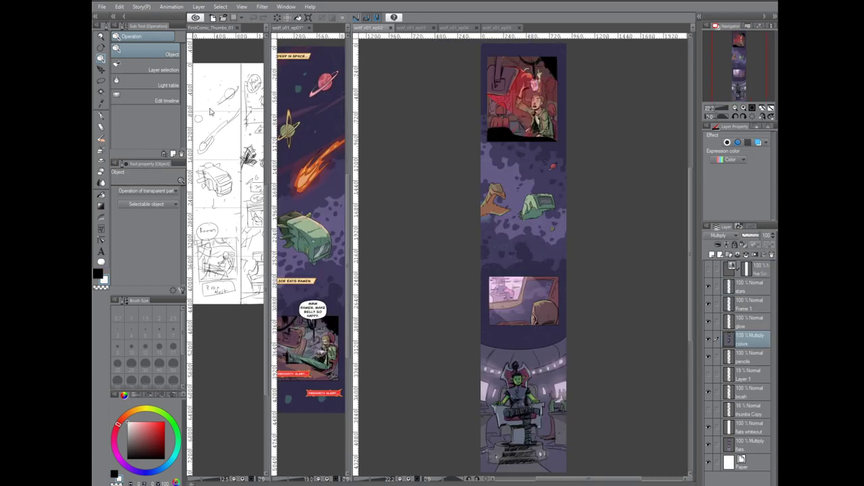
- Copy the ramen speech balloon's layer into the ep02 page, place it over the first panel and put its layer above all others
left_click_drag(253, 315, 220, 334)
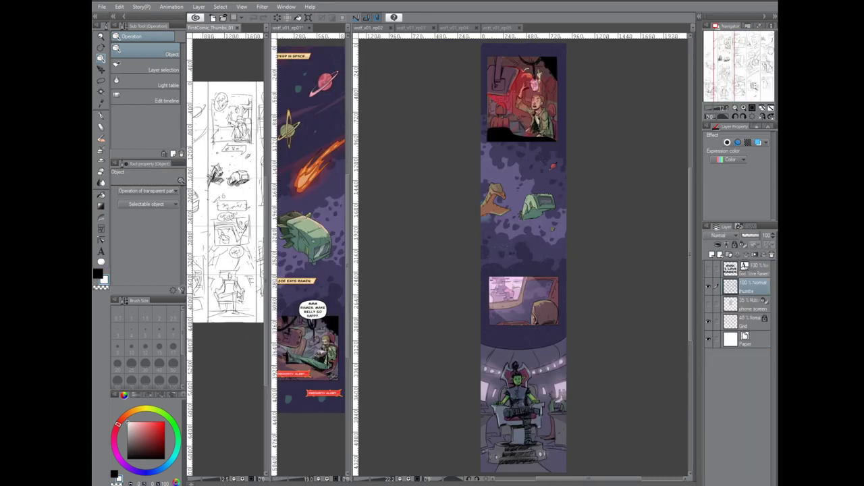
left_click(333, 423)
left_click_drag(762, 342, 600, 387)
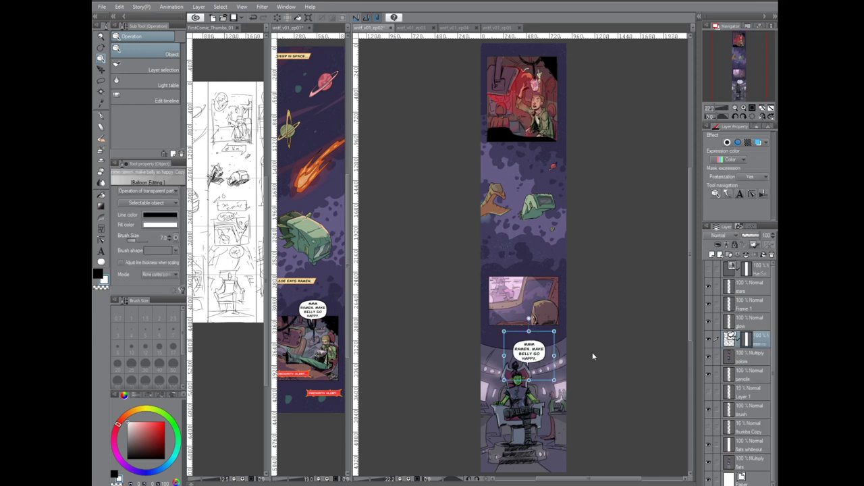
left_click_drag(530, 351, 509, 75)
left_click_drag(766, 341, 758, 264)
scroll(611, 310, "up", 3)
left_click_drag(463, 68, 485, 476)
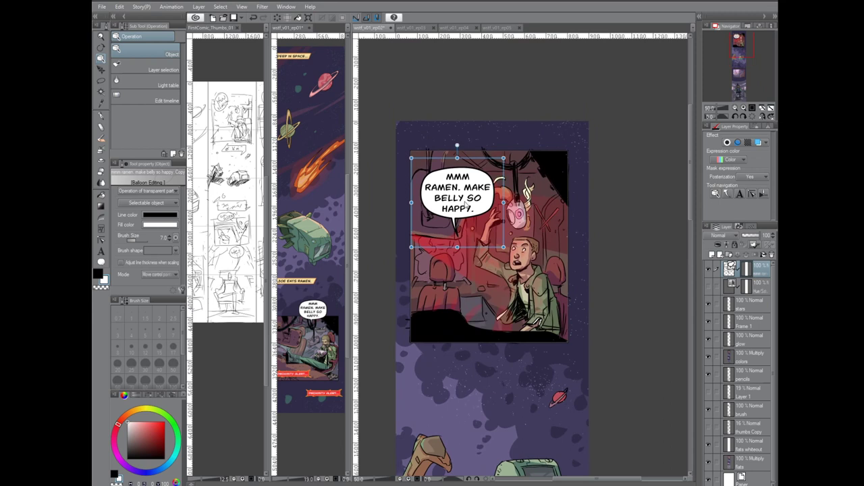
- Replace the copied balloon's text with "HOLY POOP! HOW CLOSE?!" broken into three centered lines
double_click(475, 197)
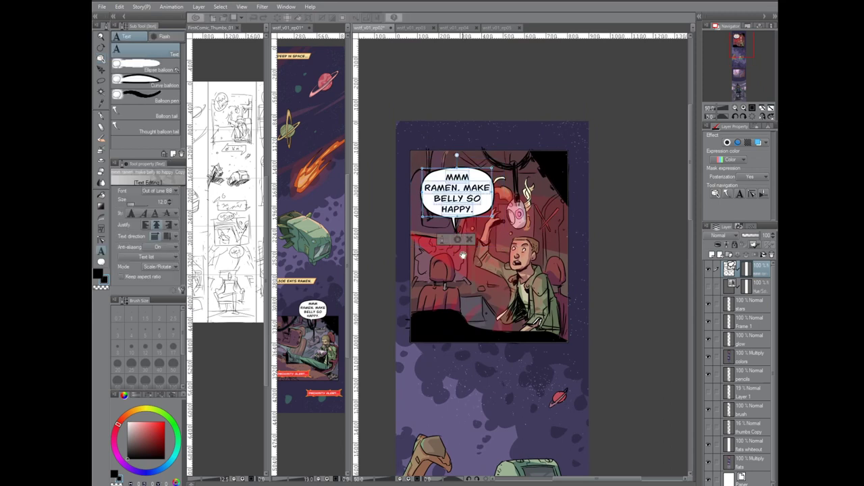
type("HOLY POO")
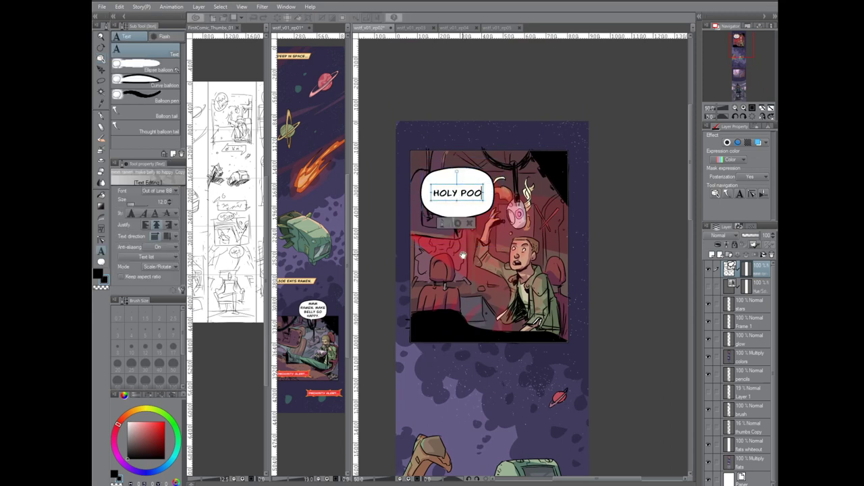
type("!")
key("Return")
type("HOW")
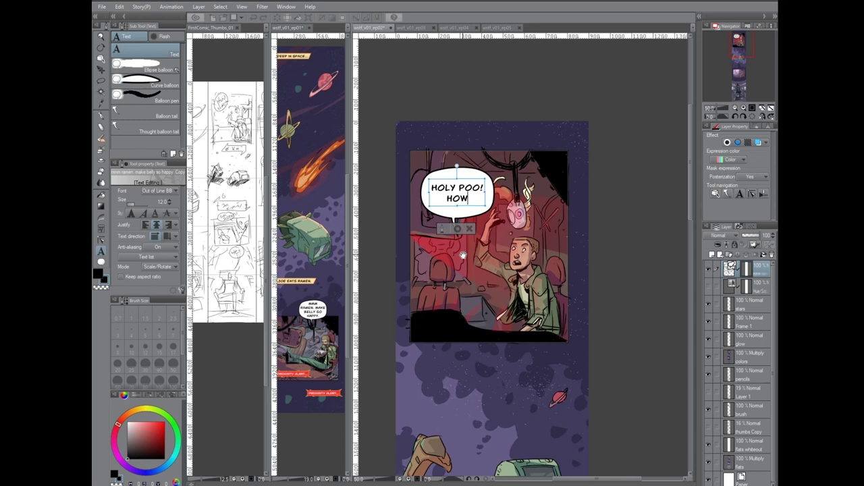
key("BackSpace")
key("BackSpace")
key("BackSpace")
key("BackSpace")
key("BackSpace")
key("BackSpace")
key("BackSpace")
key("BackSpace")
key("BackSpace")
key("Return")
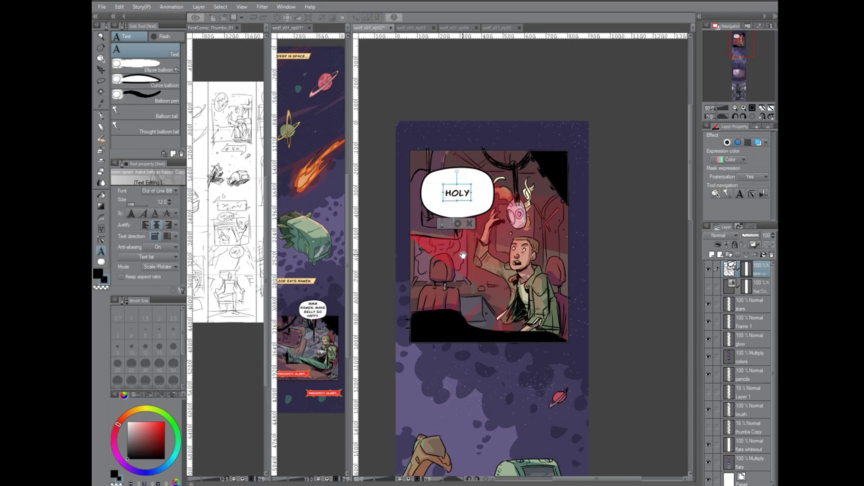
type("POOP! HOW")
key("Return")
type("CLOSE?")
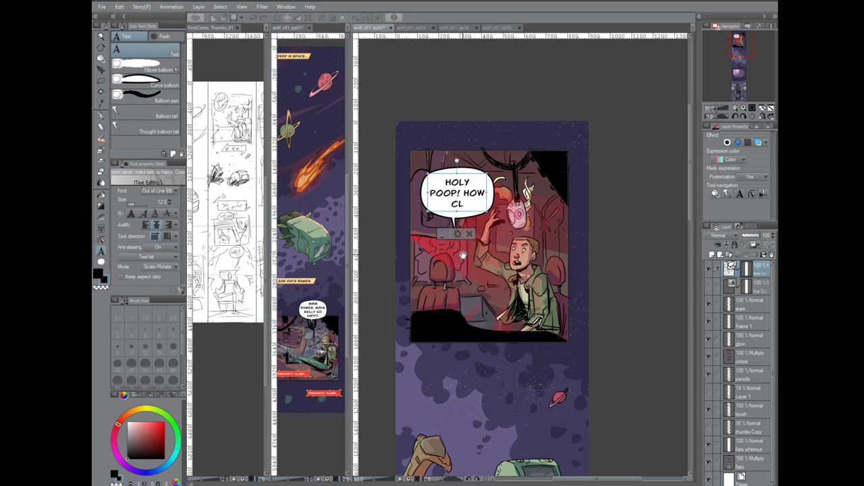
type("!")
left_click(457, 234)
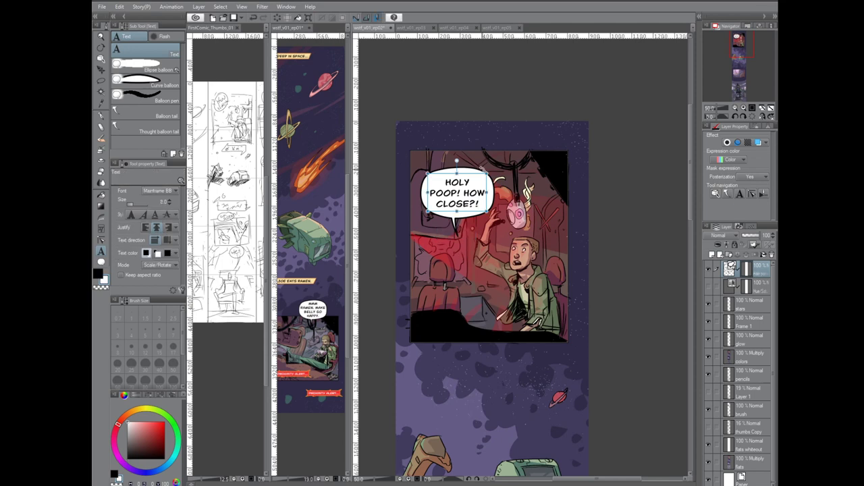
- Move the speech balloon up and toward the panel's middle so it overlaps the panel's upper border
key("k")
left_click_drag(579, 266, 603, 225)
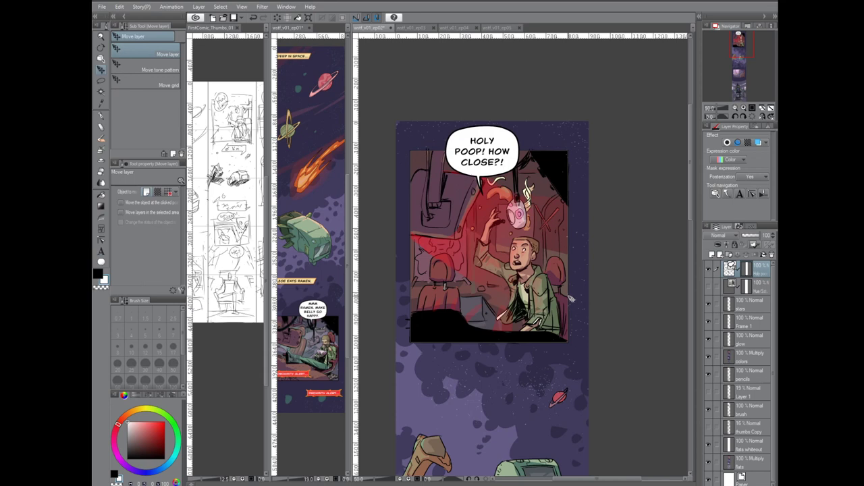
- Add "DOOT" sound-effect lettering in an angular display font at the first panel's left side and enlarge it to about a third of the panel's width
key("t")
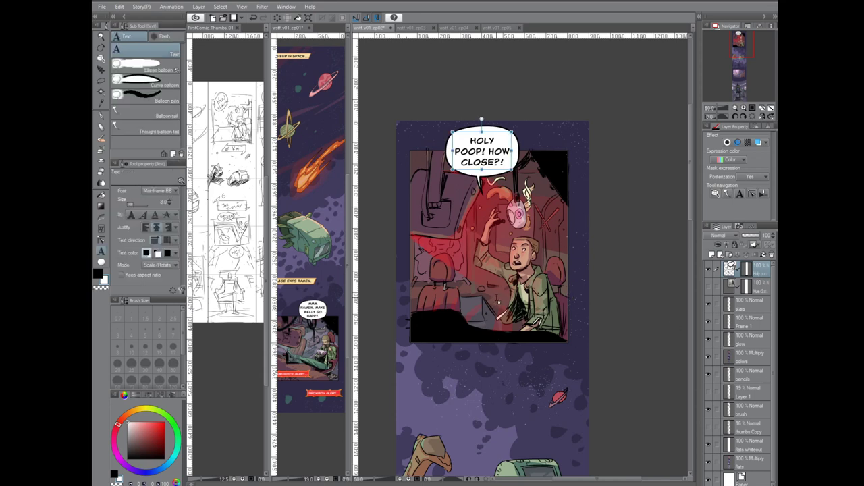
left_click(162, 191)
left_click_drag(174, 260, 174, 219)
left_click(174, 284)
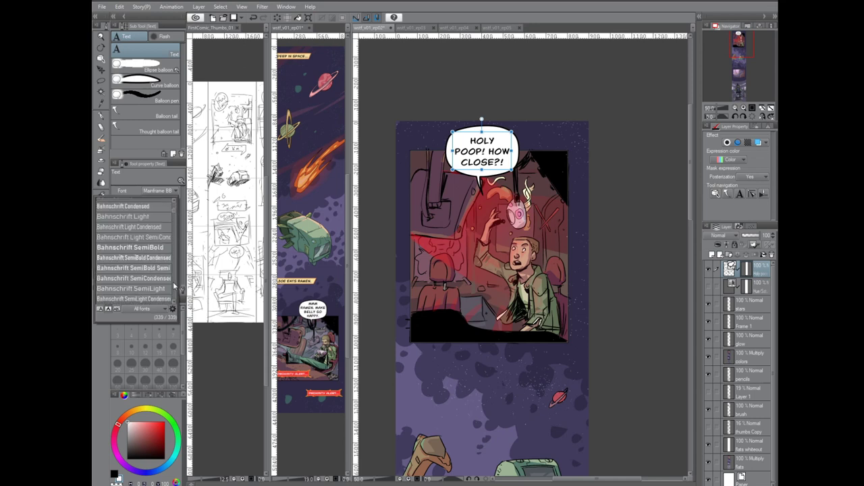
scroll(174, 233, "down", 6)
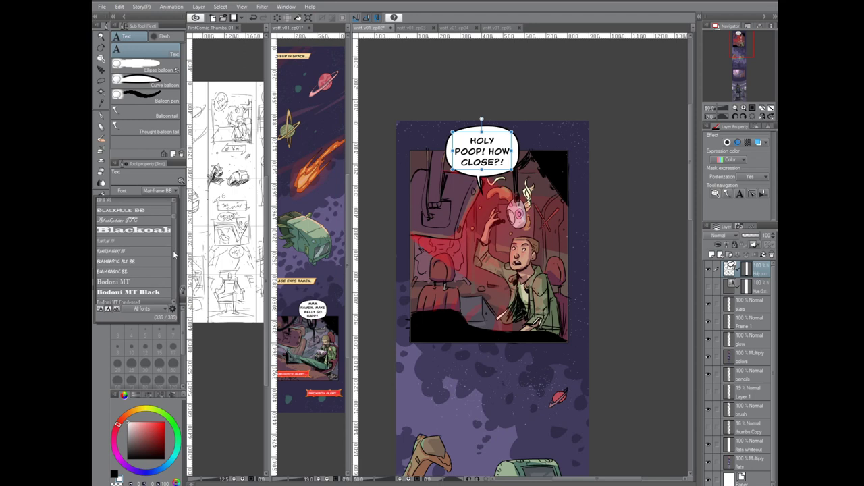
left_click(155, 250)
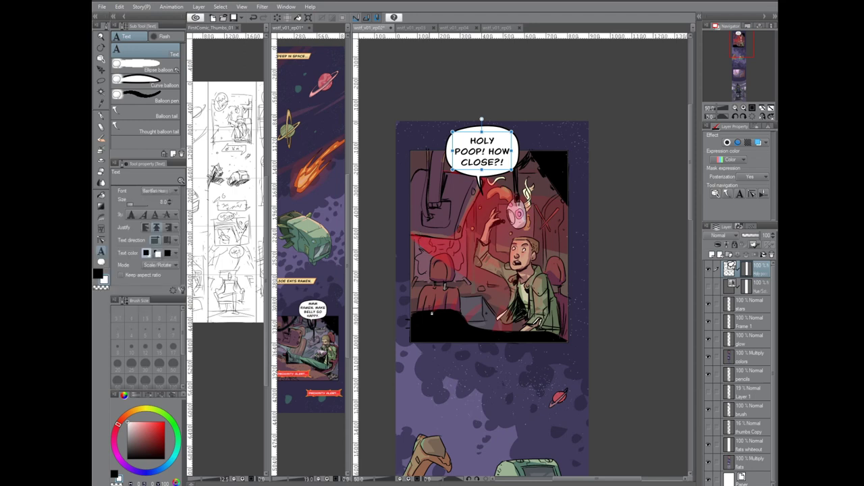
left_click(416, 234)
type("50")
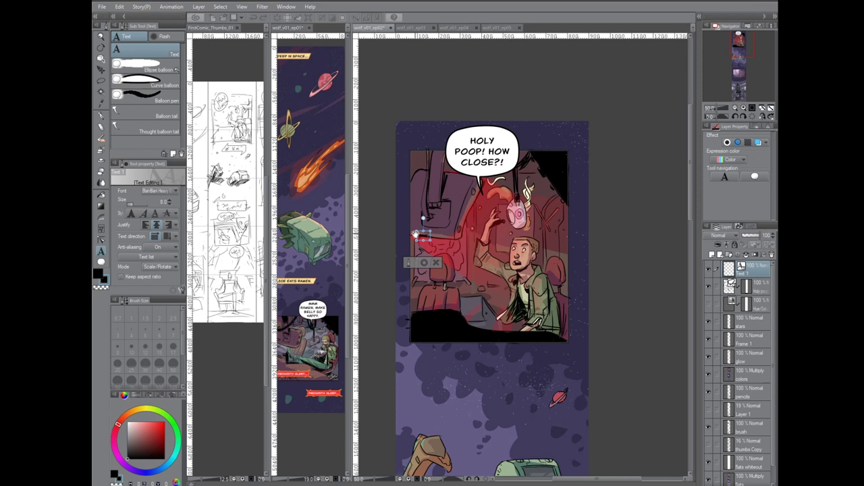
left_click(424, 263)
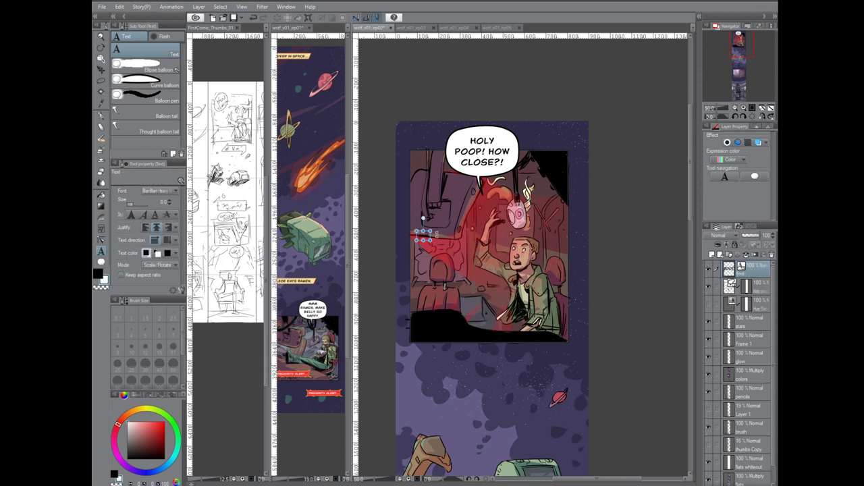
left_click_drag(430, 240, 476, 269)
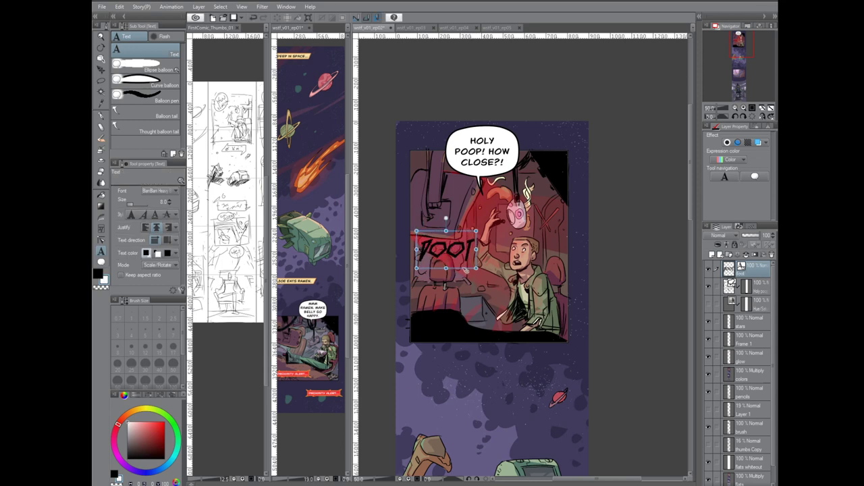
- Recolor the DOOT lettering bright yellow, scale it down slightly and shift it so it overlaps the panel's left border
left_click(450, 262)
key("ctrl+a")
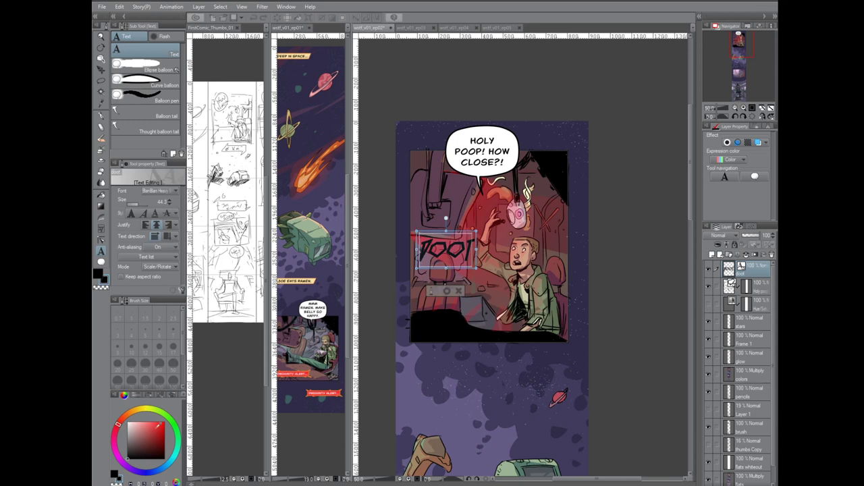
left_click(141, 409)
left_click(164, 423)
left_click(118, 426)
left_click(144, 409)
left_click_drag(146, 409, 142, 409)
left_click(446, 291)
left_click_drag(446, 268, 449, 233)
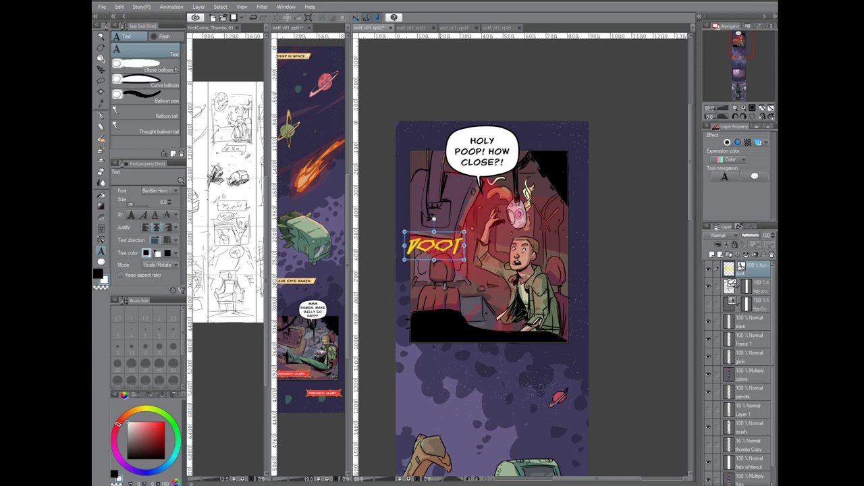
- Change the DOOT lettering's font to Armor Piercing and keep it overlapping the panel's left border
left_click(436, 246)
left_click(175, 191)
left_click_drag(174, 209, 174, 208)
left_click(161, 234)
left_click_drag(433, 267, 433, 257)
left_click(434, 280)
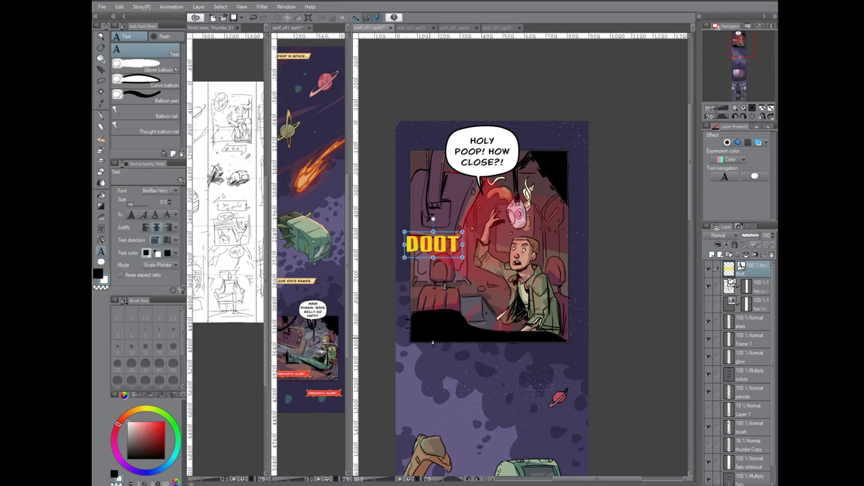
- Duplicate the DOOT lettering layer and place one instance, tilted upward, lower in the panel beside the pilot
right_click(754, 270)
left_click(716, 59)
key("k")
left_click_drag(464, 272, 500, 323)
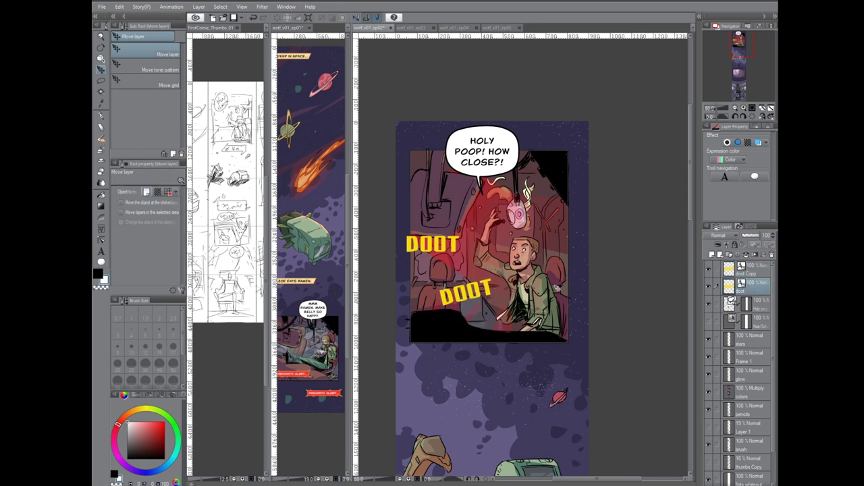
- Rotate the upper DOOT lettering about 4 degrees clockwise and nudge it farther out over the panel's left border
key("ctrl+t")
left_click_drag(446, 247, 441, 245)
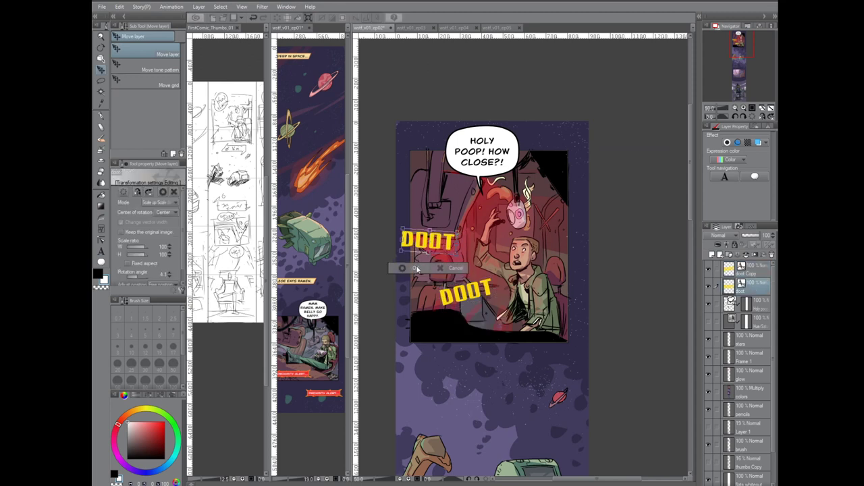
left_click(417, 270)
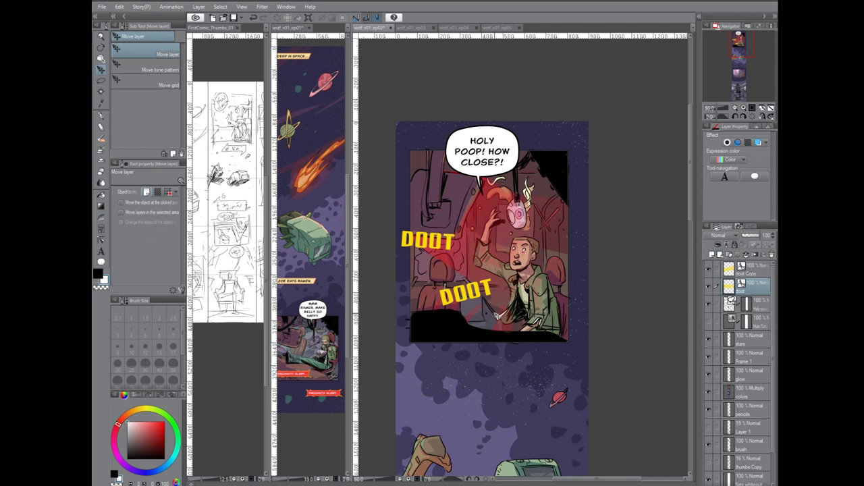
left_click(712, 254)
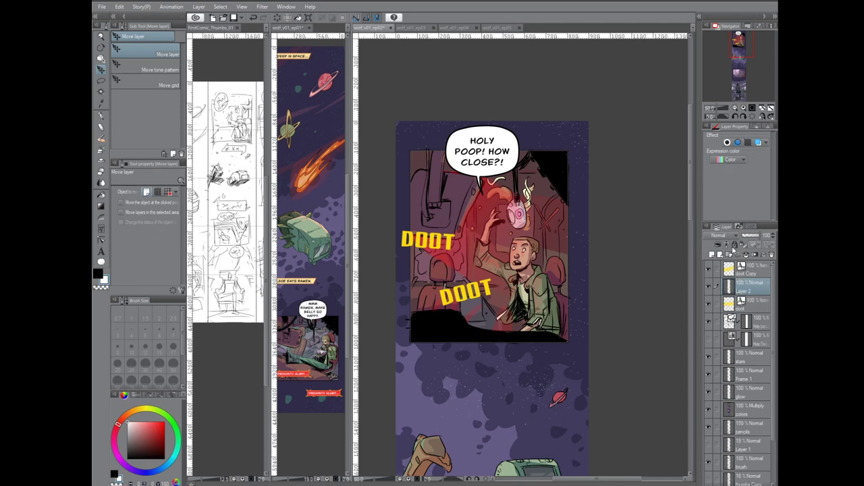
left_click(102, 207)
left_click(164, 421)
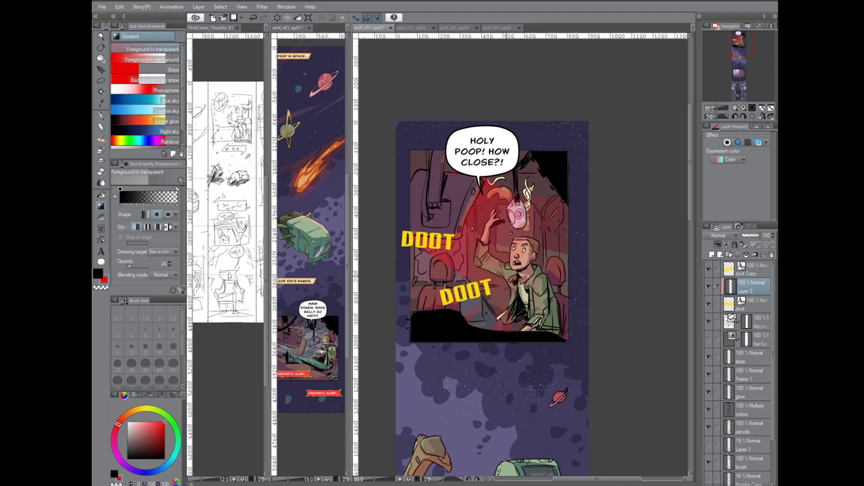
left_click(104, 279)
right_click(751, 288)
left_click(752, 294)
right_click(753, 295)
left_click(708, 134)
left_click(757, 127)
left_click(767, 127)
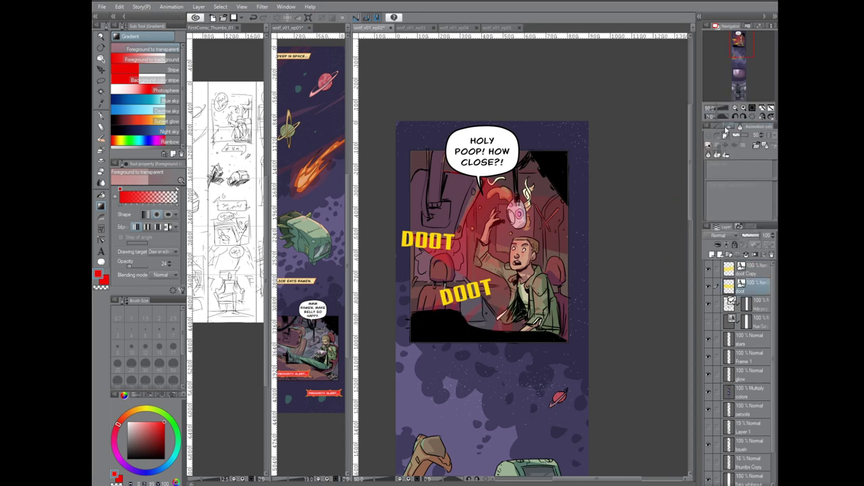
left_click(726, 126)
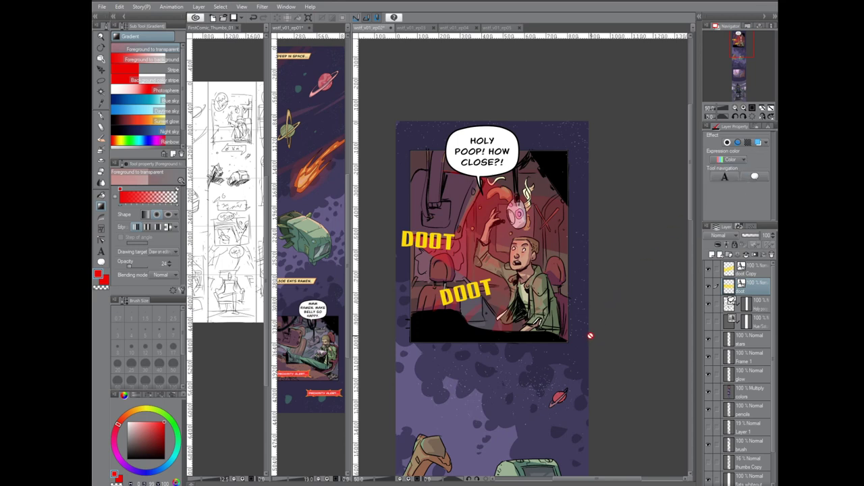
- Try to convert the upper DOOT text layer into a vector layer
key("o")
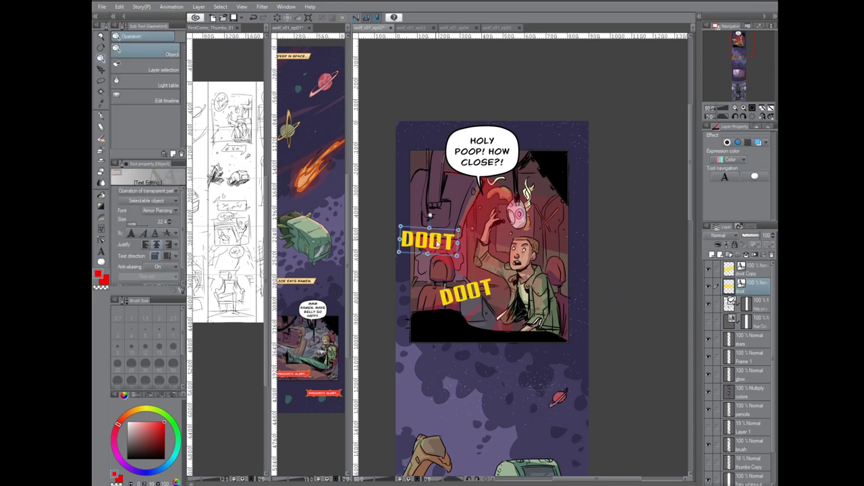
double_click(435, 244)
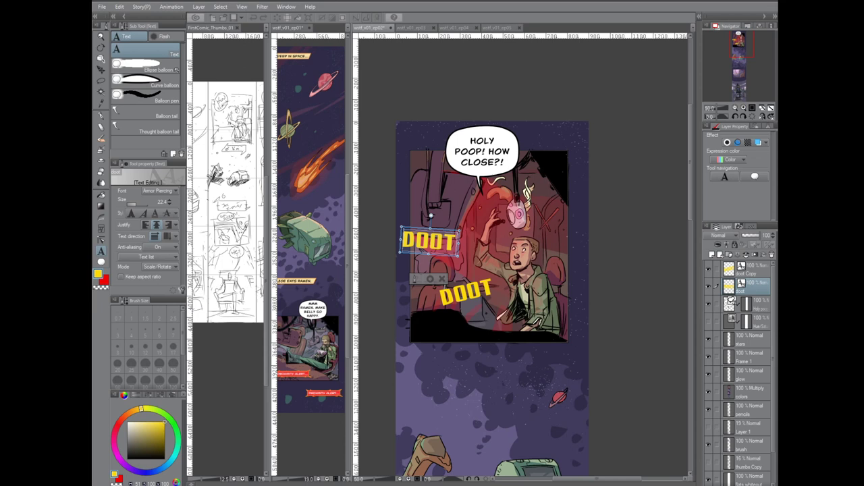
right_click(768, 293)
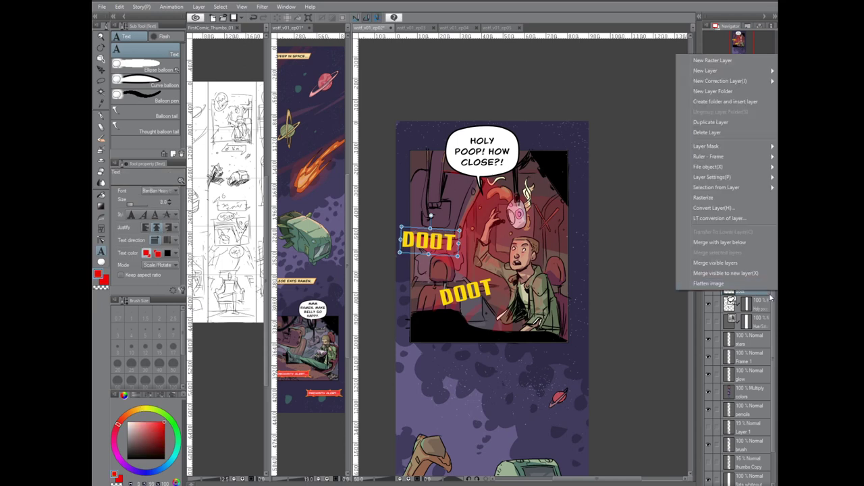
left_click(730, 210)
left_click(443, 246)
left_click(517, 276)
left_click(446, 260)
left_click(471, 258)
left_click(445, 215)
left_click(454, 231)
left_click(510, 213)
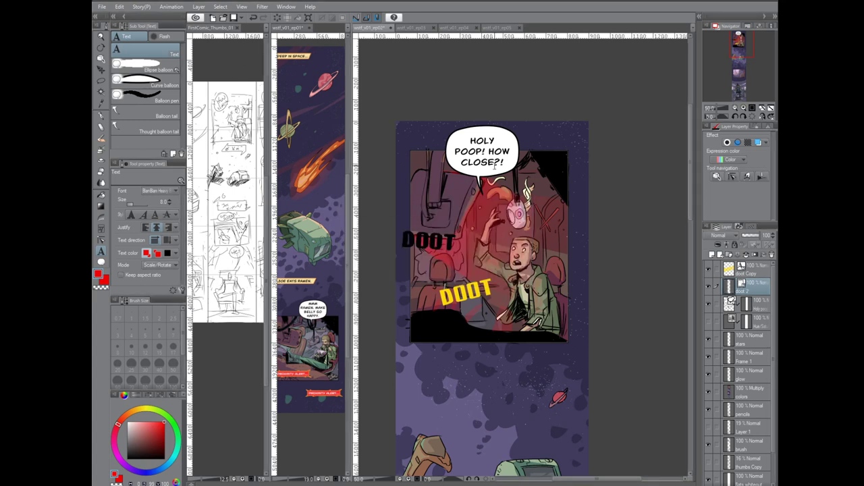
- Try to select and recolor the converted DOOT letter outlines red, and undo back to the editable yellow text
key("o")
left_click(449, 242)
left_click(432, 221)
left_click_drag(400, 223, 484, 273)
key("ctrl+z")
left_click(446, 242)
left_click(432, 221)
left_click(414, 245)
left_click(160, 214)
left_click(362, 290)
left_click(446, 274)
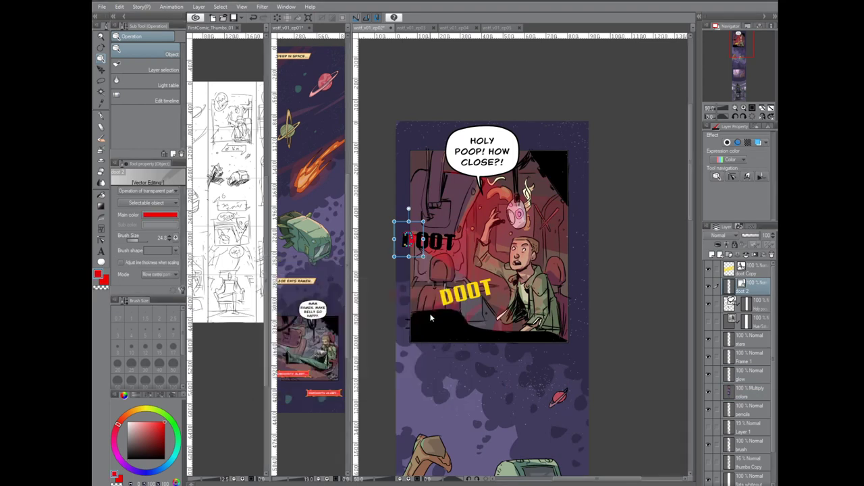
key("ctrl+z")
key("ctrl+z")
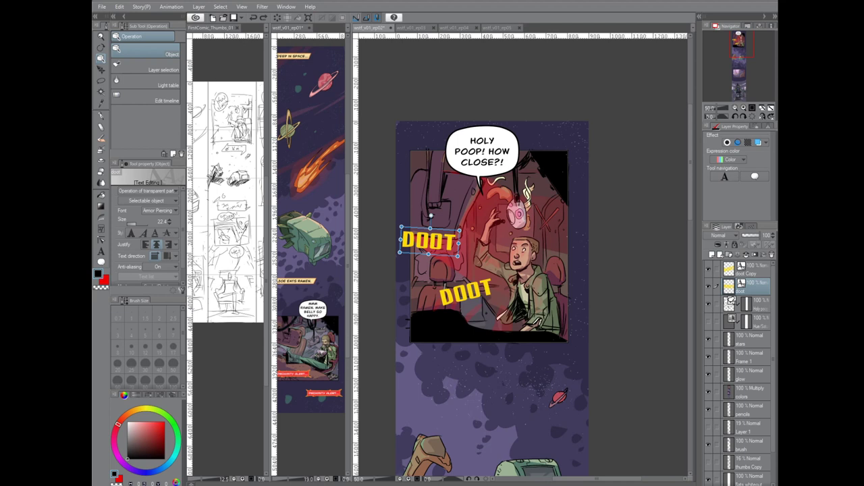
- Draw a red-to-transparent gradient on a new layer above the upper DOOT lettering and clip it to the text
left_click(101, 206)
left_click_drag(445, 257, 463, 277)
left_click_drag(442, 262, 464, 279)
left_click(708, 304)
left_click(708, 304)
left_click(717, 246)
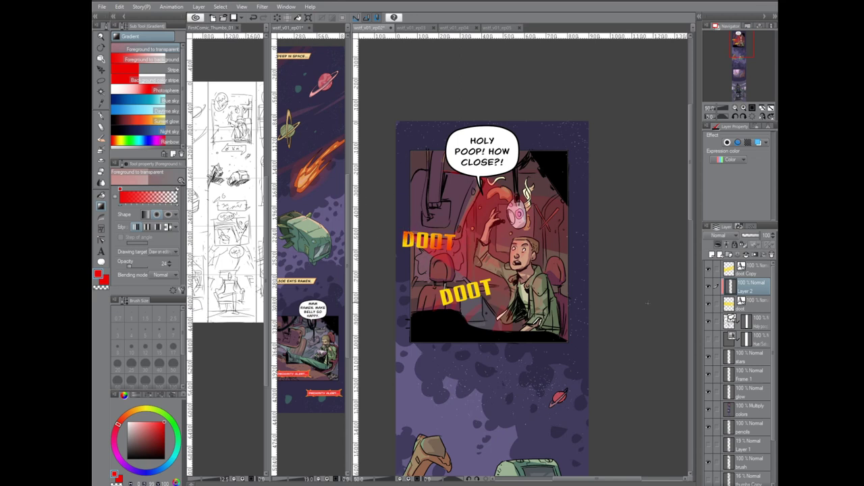
- Shift the gradient layer's hue, saturation and luminosity toward orange and lower its opacity to 64%
key("ctrl+u")
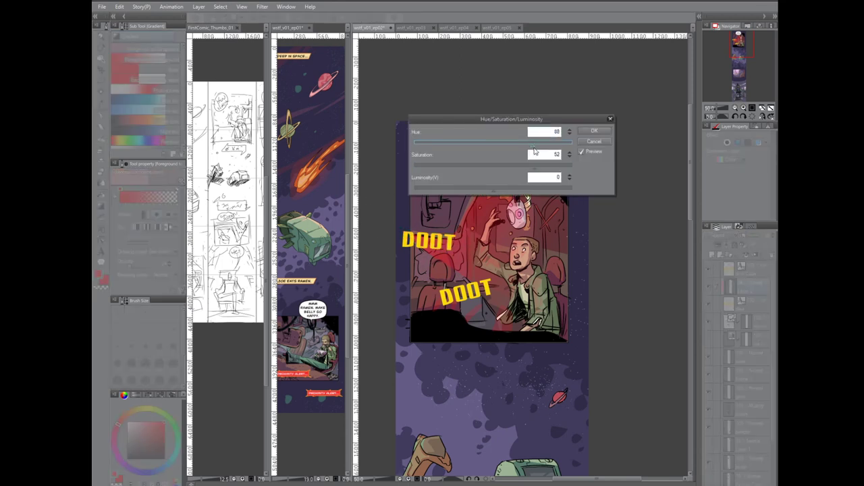
left_click_drag(532, 145, 513, 145)
left_click_drag(523, 168, 502, 146)
left_click_drag(468, 191, 448, 190)
left_click_drag(505, 167, 548, 168)
left_click_drag(502, 146, 472, 146)
left_click(594, 131)
left_click_drag(749, 236, 752, 235)
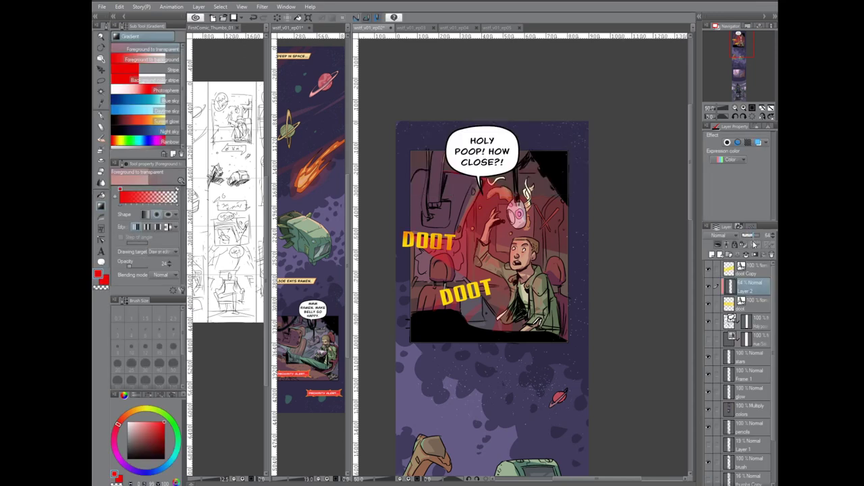
- Readjust the gradient layer's hue and luminosity and raise its saturation to 94
key("ctrl+u")
left_click_drag(562, 168, 551, 168)
left_click_drag(494, 145, 503, 145)
left_click_drag(493, 191, 513, 190)
left_click_drag(551, 168, 568, 168)
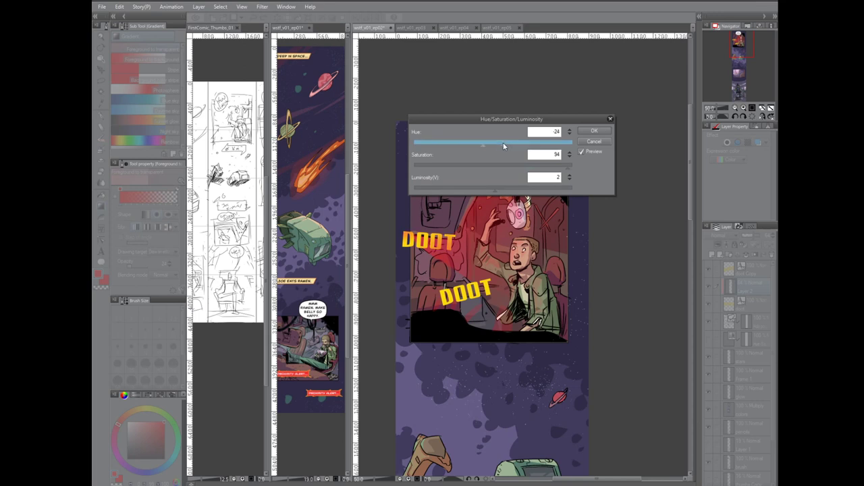
key("Return")
- Try a border effect with a thickness of about 5.6 and a black edge color on the gradient layer
left_click(738, 143)
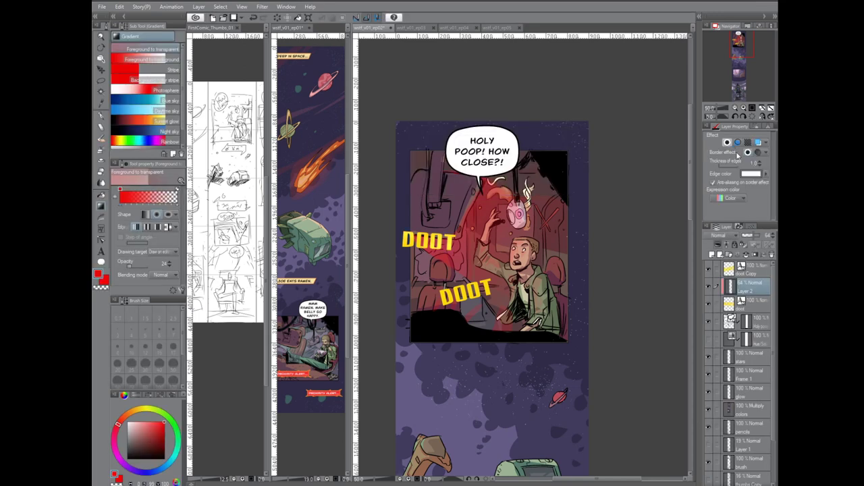
left_click(722, 166)
left_click(766, 174)
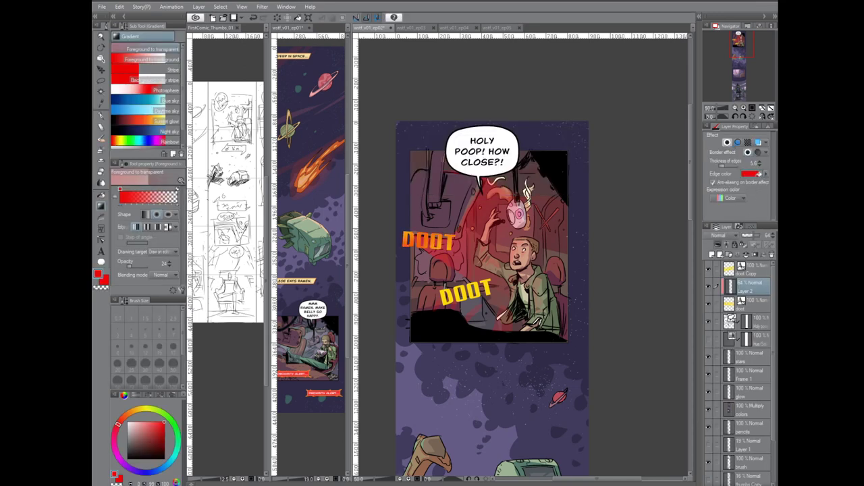
left_click(752, 174)
left_click(265, 292)
left_click(265, 392)
left_click(443, 275)
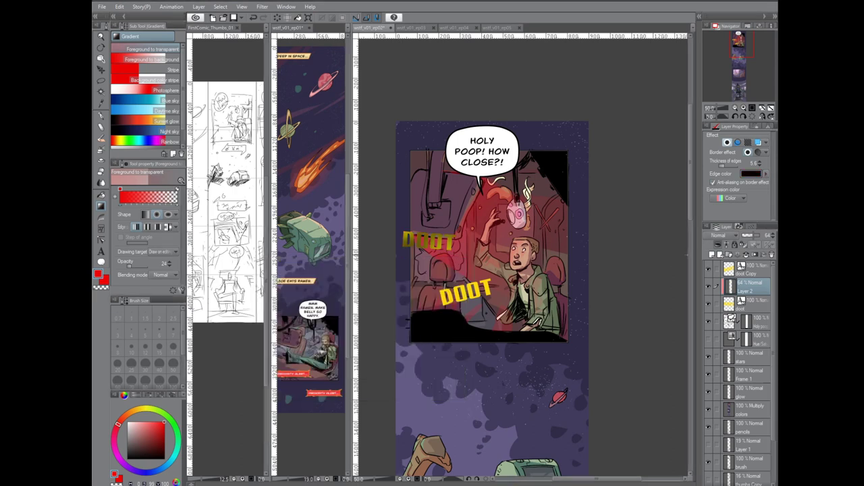
- Try the line-extraction and tone effects on the gradient layer, and switch them off again
left_click(734, 185)
left_click(737, 142)
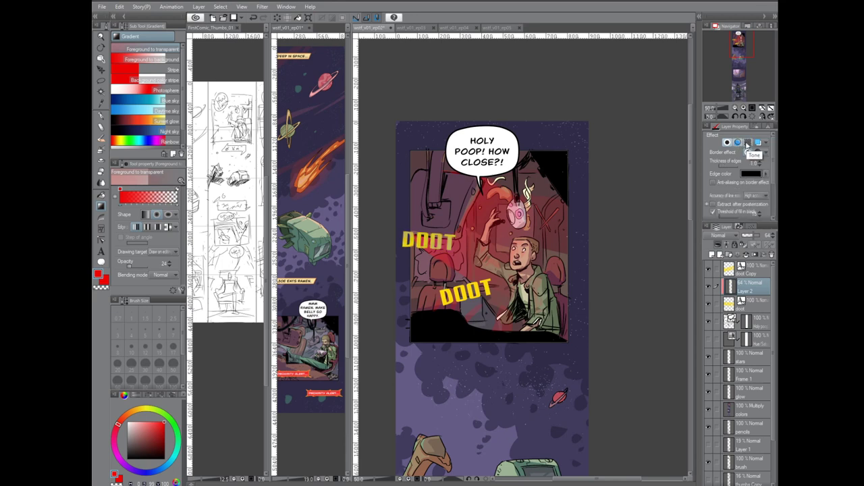
scroll(732, 171, "down", 2)
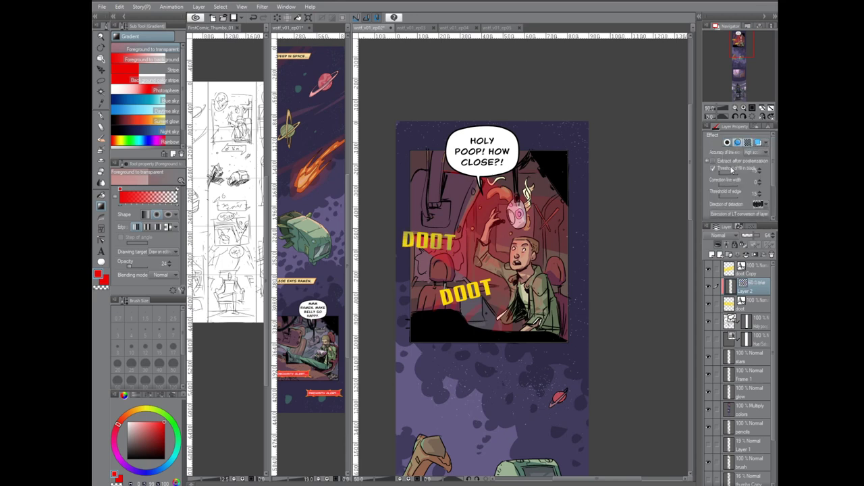
left_click(737, 143)
left_click(748, 143)
- Give the upper DOOT text layer a border effect with a black edge color and a thickness of about 6
left_click(751, 305)
left_click(727, 142)
left_click(750, 175)
left_click(600, 220)
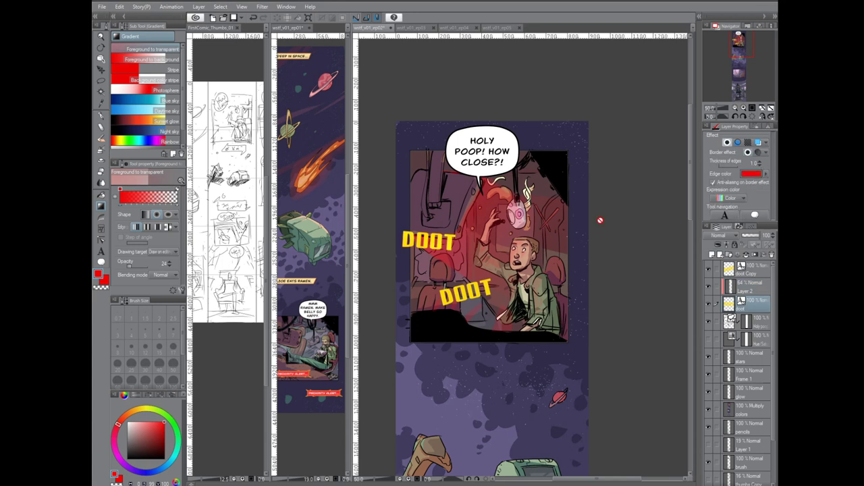
left_click_drag(163, 435, 103, 481)
left_click(757, 174)
left_click(451, 307)
left_click(761, 163)
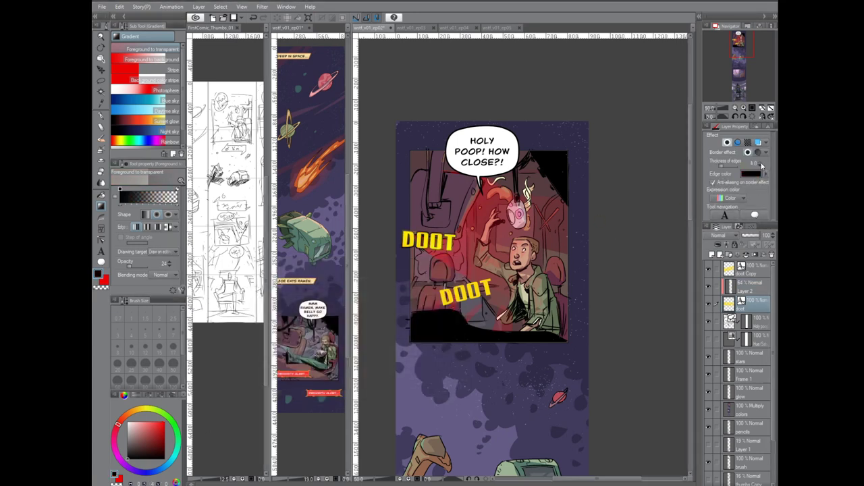
- Group the upper DOOT text layer and its gradient layer into a folder and duplicate that folder
left_click(751, 287, "ctrl")
right_click(751, 302)
left_click(719, 111)
right_click(751, 290)
left_click(724, 120)
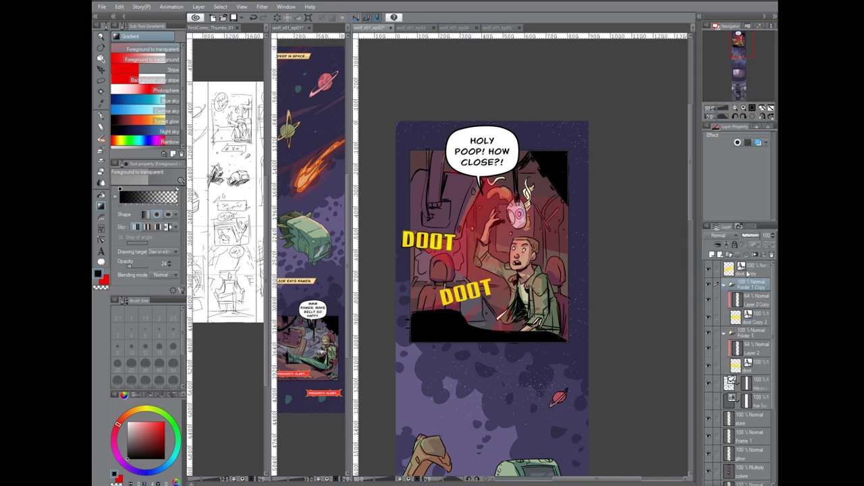
- Delete the old lower DOOT text layer, then move and tilt the duplicated DOOT folder into its place over the dashboard
right_click(748, 274)
left_click(722, 112)
key("k")
left_click_drag(512, 233, 540, 296)
key("ctrl+t")
left_click_drag(538, 328, 543, 307)
key("Return")
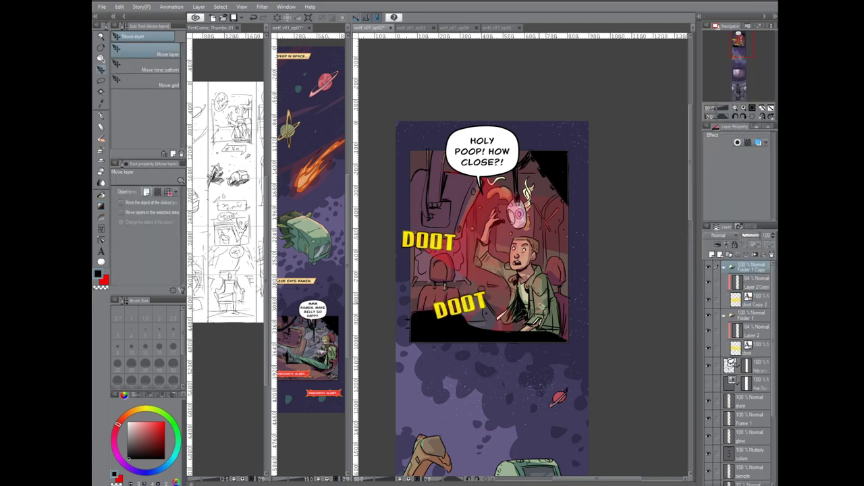
- Collapse both DOOT folders in the layer stack
left_click(724, 267)
left_click(724, 280)
left_click_drag(690, 178, 684, 208)
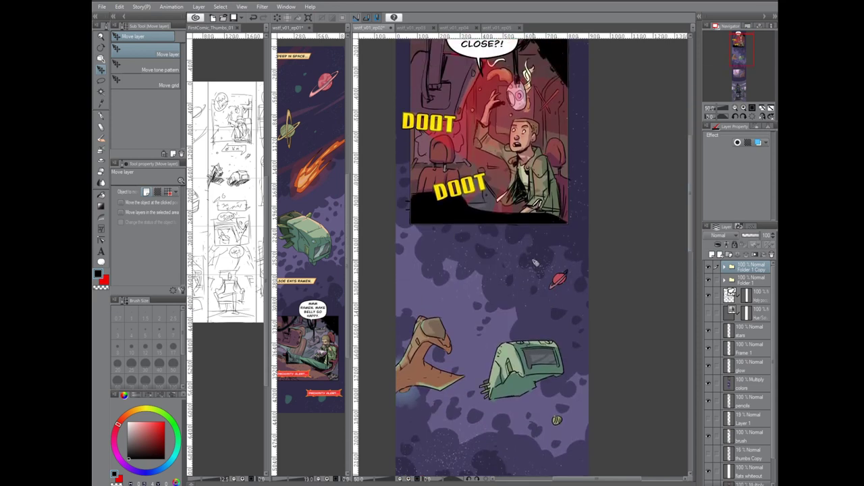
- Copy the proximity alert box from the episode 01 page into the episode 02 page and place it below the cockpit panel
left_click(332, 404)
left_click(753, 271)
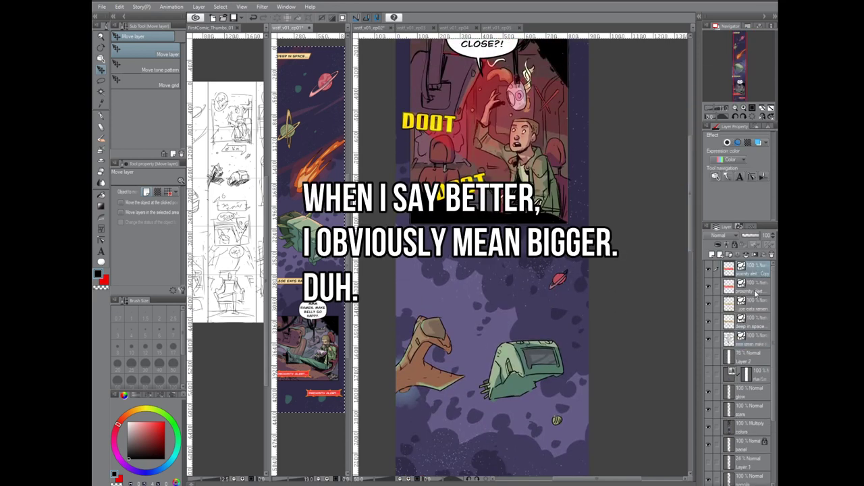
key("ctrl+Tab")
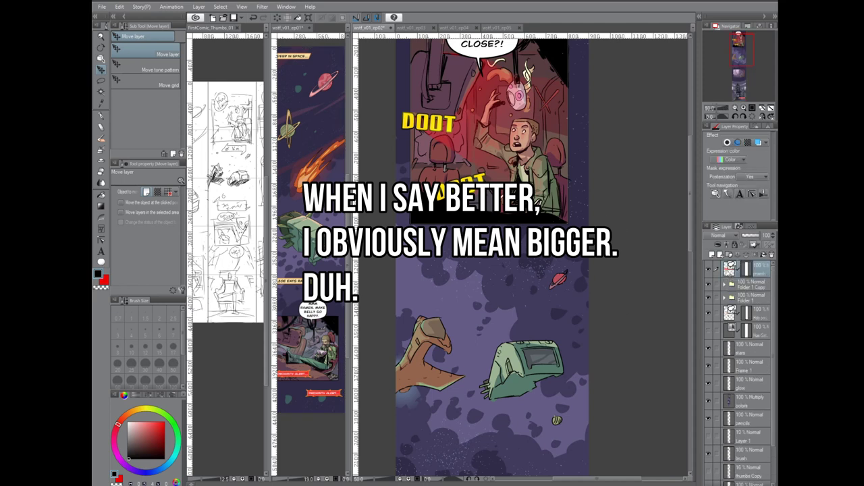
left_click_drag(526, 360, 482, 253)
- Replace the pasted alert box's text with "ZERO KM"
key("t")
left_click(523, 235)
key("BackSpace")
key("BackSpace")
key("BackSpace")
key("BackSpace")
key("BackSpace")
key("BackSpace")
key("BackSpace")
key("BackSpace")
key("BackSpace")
key("BackSpace")
key("BackSpace")
key("BackSpace")
key("BackSpace")
key("BackSpace")
key("BackSpace")
key("BackSpace")
key("BackSpace")
key("BackSpace")
type("ZERO KMo")
- Narrow the alert balloon around its text and add a period so it reads "ZERO KM."
left_click(493, 235)
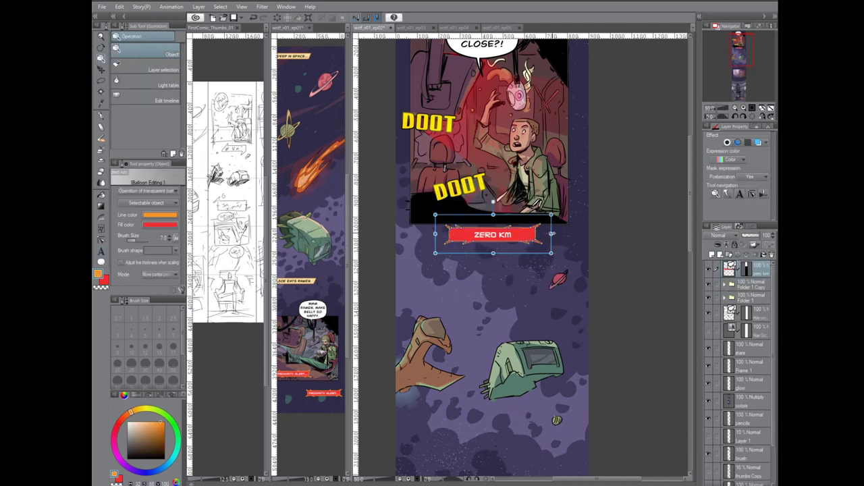
left_click_drag(435, 235, 451, 234)
left_click_drag(514, 234, 518, 234)
key("t")
left_click(500, 236)
key("ctrl+a")
type(".")
left_click(510, 249)
- Move the ZERO KM. alert box up onto the lower edge of the cockpit panel
left_click_drag(500, 234, 488, 210)
key("ctrl+z")
key("k")
mouse_move(538, 285)
left_mouse_down()
mouse_move(541, 269)
mouse_move(531, 276)
left_mouse_up()
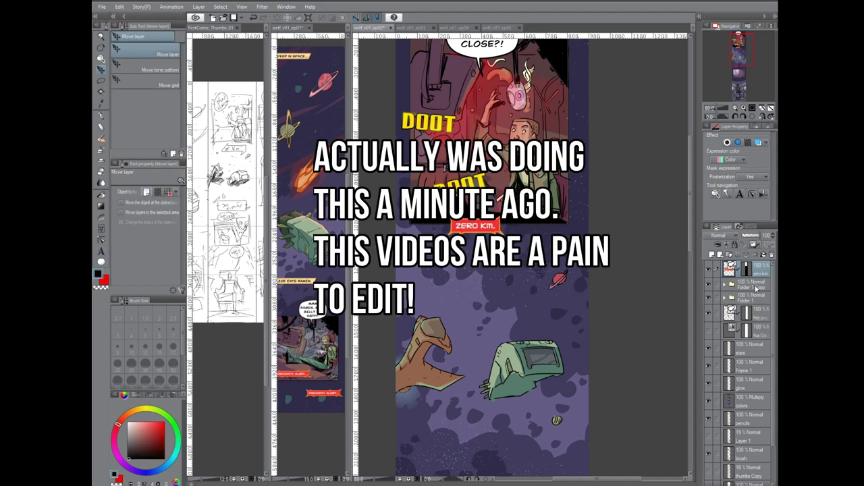
- Duplicate the "HOLY POOP! HOW CLOSE?!" speech balloon and place the copy above the green spaceship
right_click(756, 313)
left_click(713, 148)
left_click_drag(497, 128, 544, 370)
- Replace the copied balloon's text with "GREAT. THANKS FOR THE HEADS UP."
key("t")
left_click(523, 277)
key("ctrl+a")
type("GREAT.")
key("Return")
type("THanks for the heads")
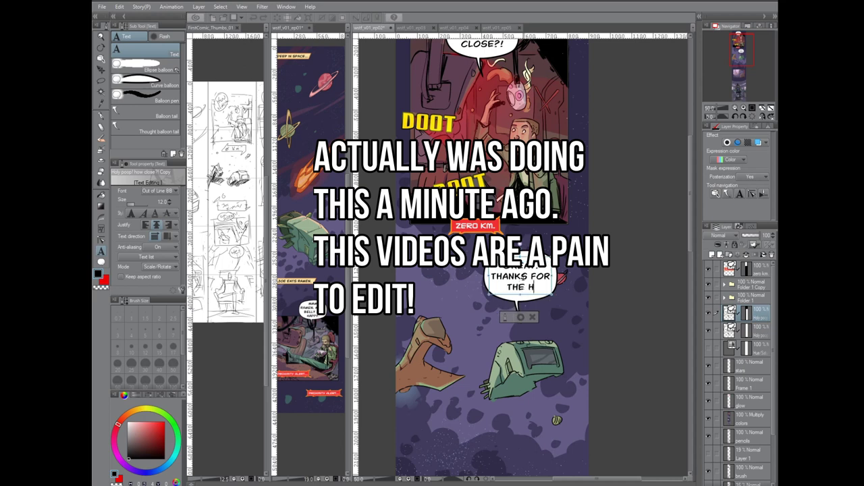
type(" up.")
key("Escape")
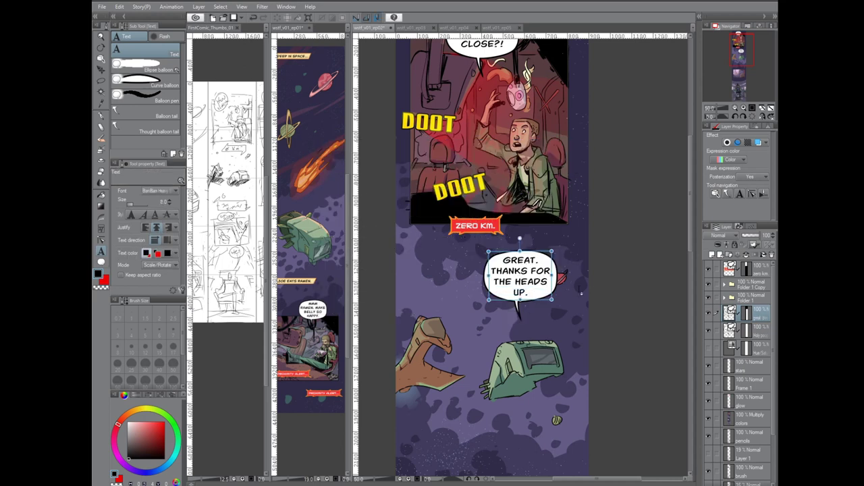
- Add a large CHOOM sound-effect text just below the orange ship, near the page's left edge
left_click(756, 301)
scroll(688, 255, "down", 3)
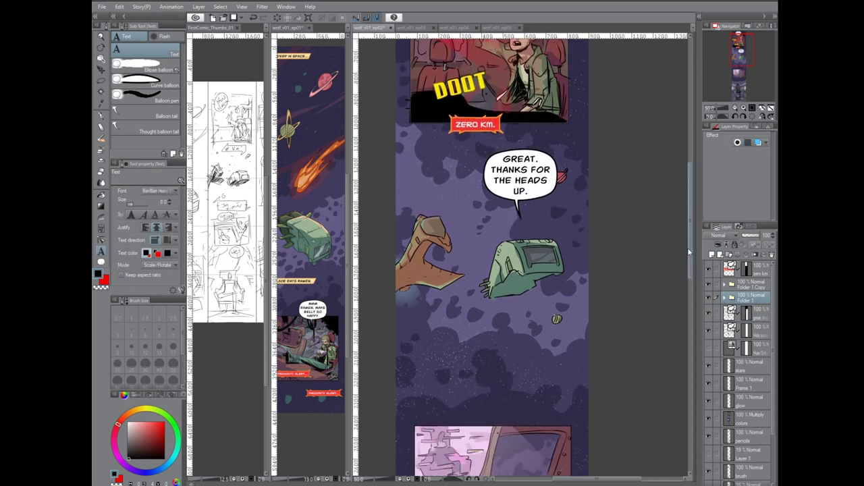
scroll(686, 255, "up", 1)
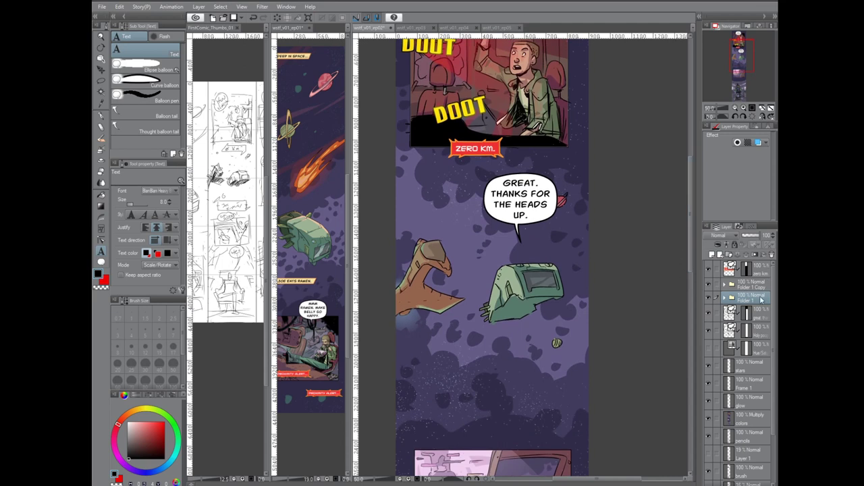
key("t")
left_click(101, 251)
left_click(408, 330)
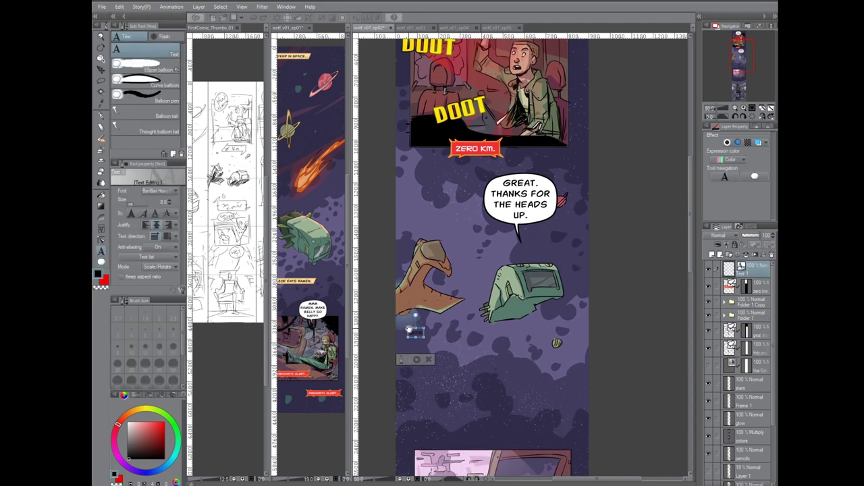
left_click(417, 360)
mouse_move(425, 329)
left_mouse_down()
mouse_move(455, 308)
mouse_move(421, 339)
left_mouse_up()
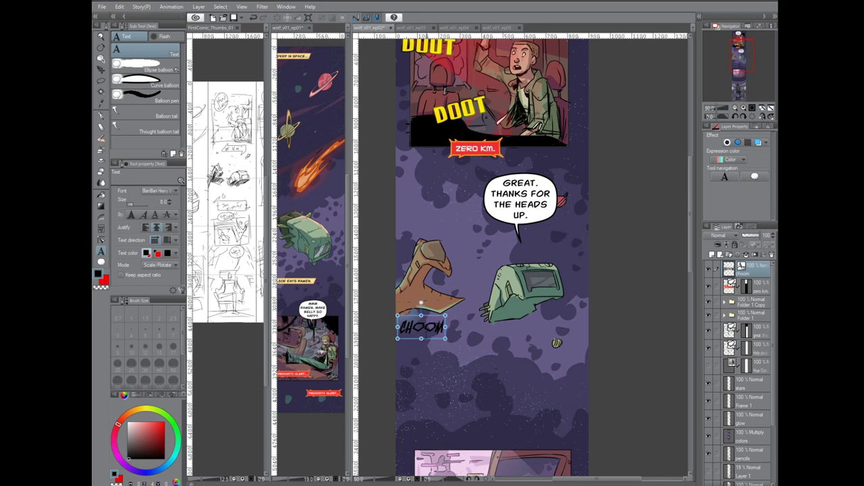
- Recolor the CHOOM text light turquoise
key("t")
key("t")
left_click(437, 342)
left_click(141, 409)
left_click(152, 424)
mouse_move(141, 409)
left_mouse_down()
mouse_move(177, 436)
mouse_move(176, 451)
left_mouse_up()
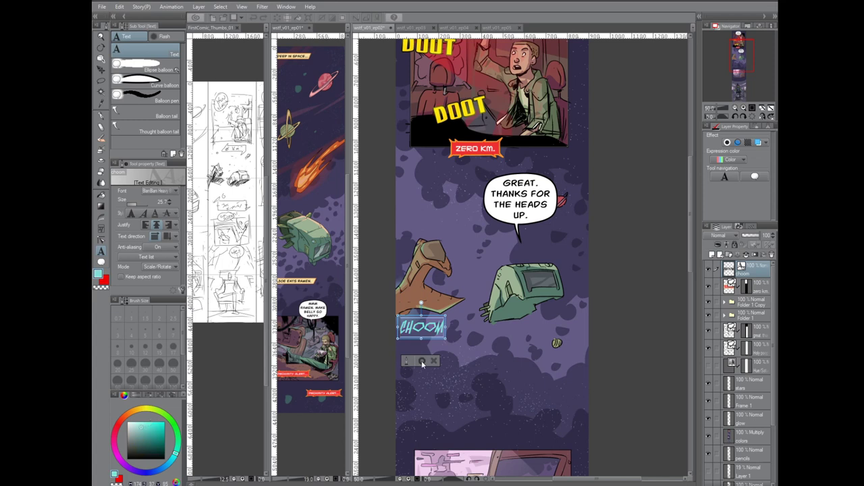
left_click(422, 360)
- Give the CHOOM text layer a black border effect 2.0 thick and try the line-extraction effect on it
left_click(760, 286)
left_click(751, 269)
left_click(728, 142)
left_click(767, 173)
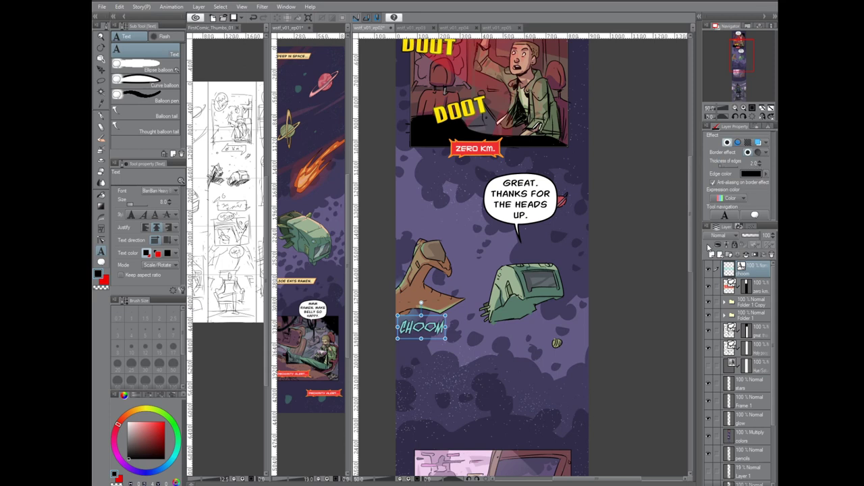
left_click(765, 142)
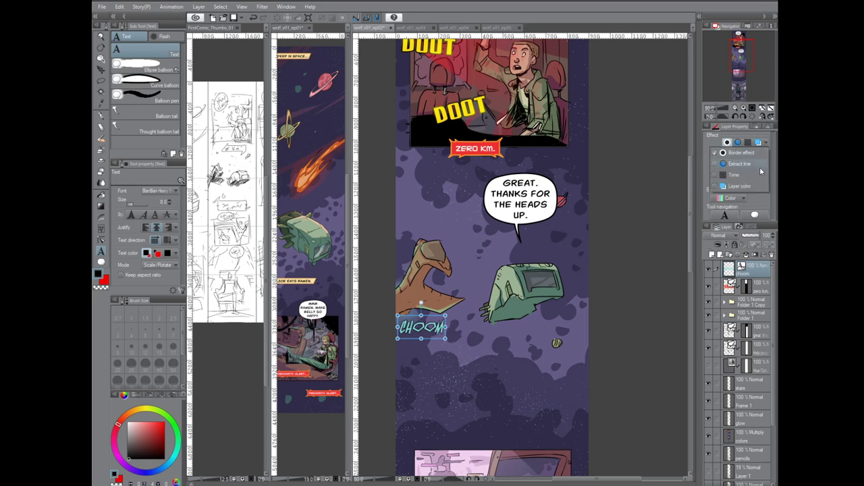
left_click(717, 164)
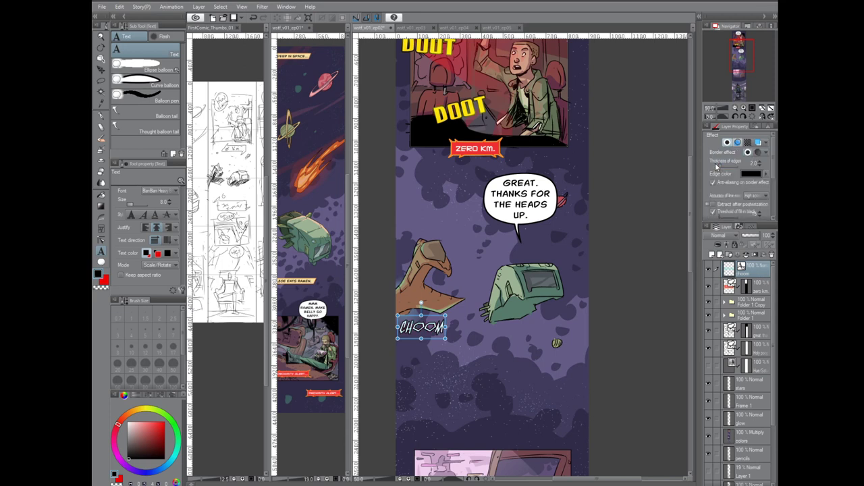
- Duplicate the ZERO KM. alert box and move the copy down to the top edge of the next panel
left_click(763, 282)
scroll(692, 153, "down", 3)
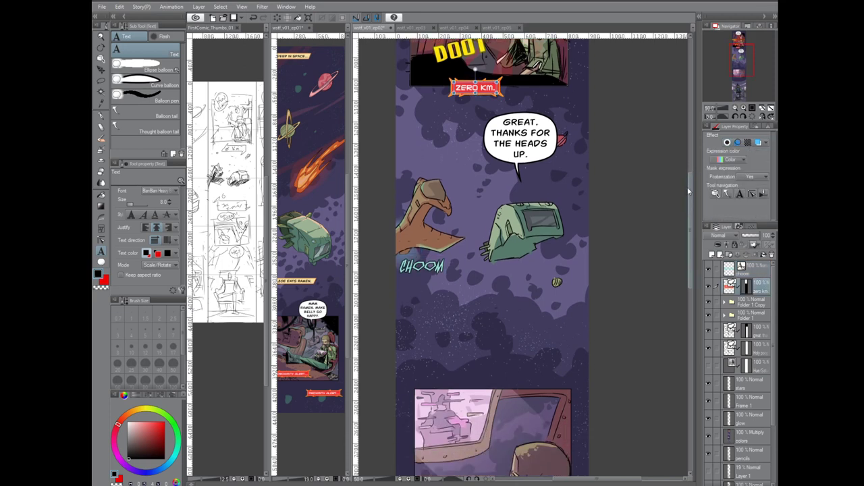
right_click(763, 293)
left_click(726, 85)
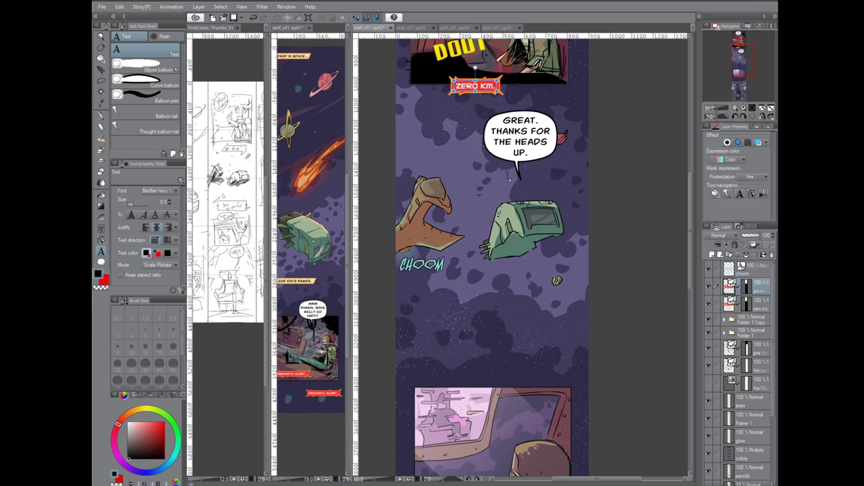
key("k")
left_click_drag(517, 100, 516, 393)
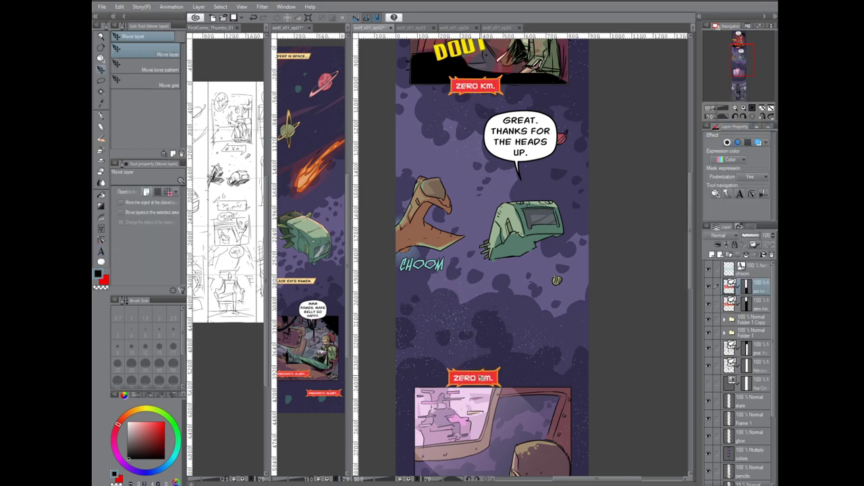
- Widen and heighten the duplicated alert balloon to make room for longer text
key("t")
left_click(467, 378)
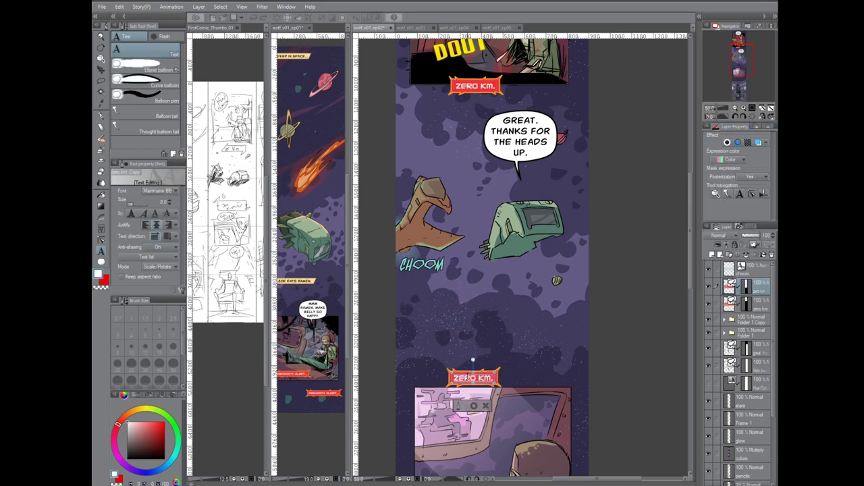
key("Escape")
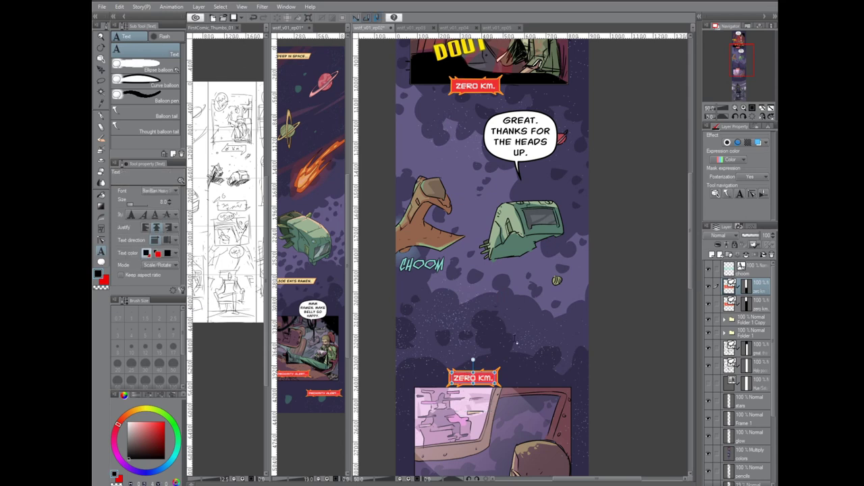
key("o")
left_click_drag(510, 378, 577, 378)
left_click_drag(508, 358, 507, 335)
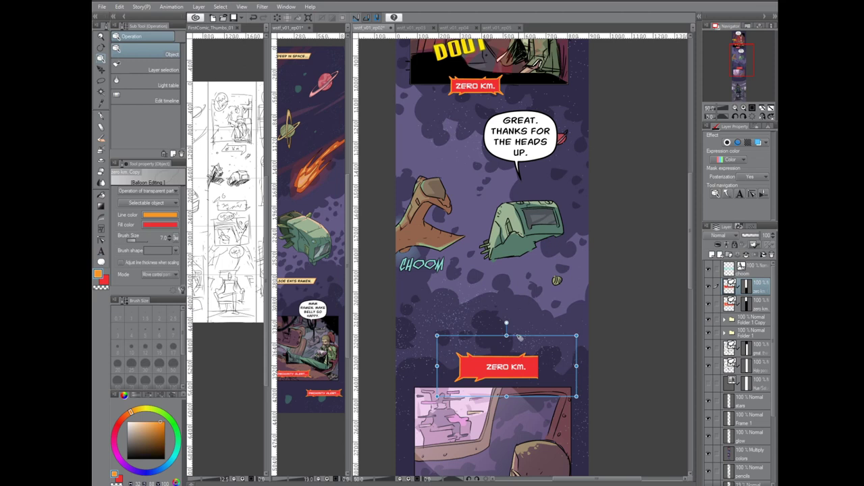
- Replace the duplicated alert's text with "INCOMING TRANSMISSION."
double_click(513, 363)
type("INCOMING")
key("BackSpace")
type("NG")
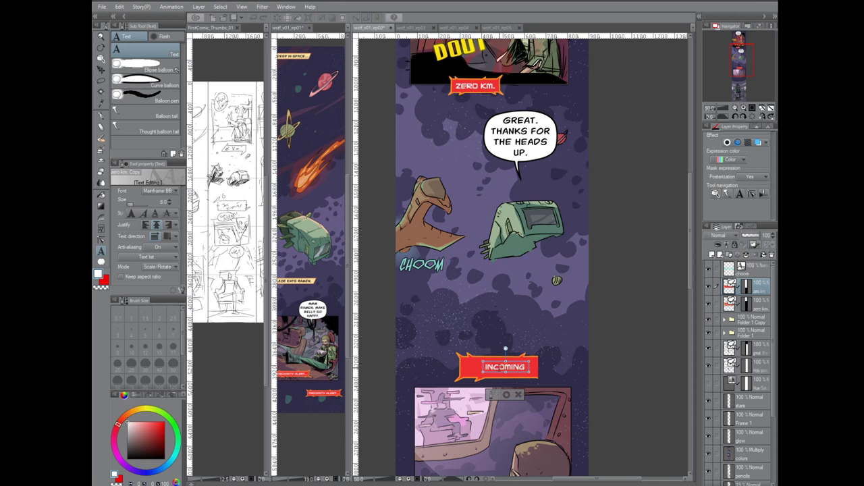
type(" TRANSM")
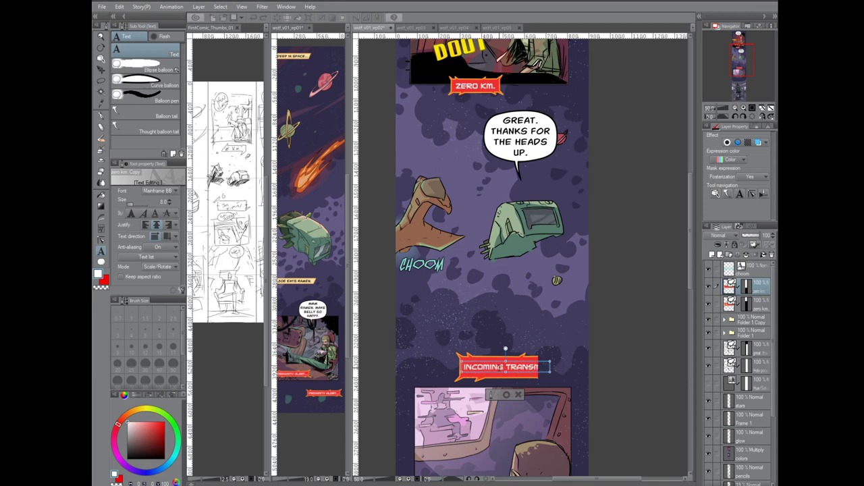
type("IS.")
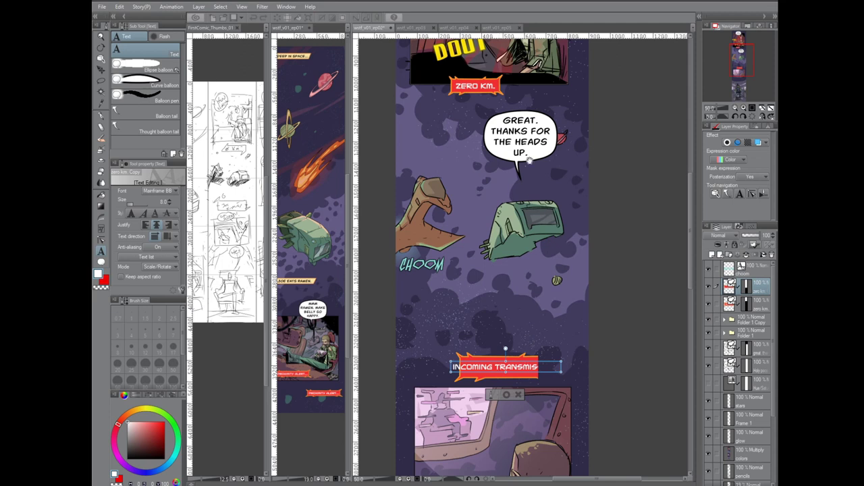
left_click(507, 395)
- Resize the alert balloon to fit tightly around INCOMING TRANSMISSION. and position it in the space above the window panel
key("o")
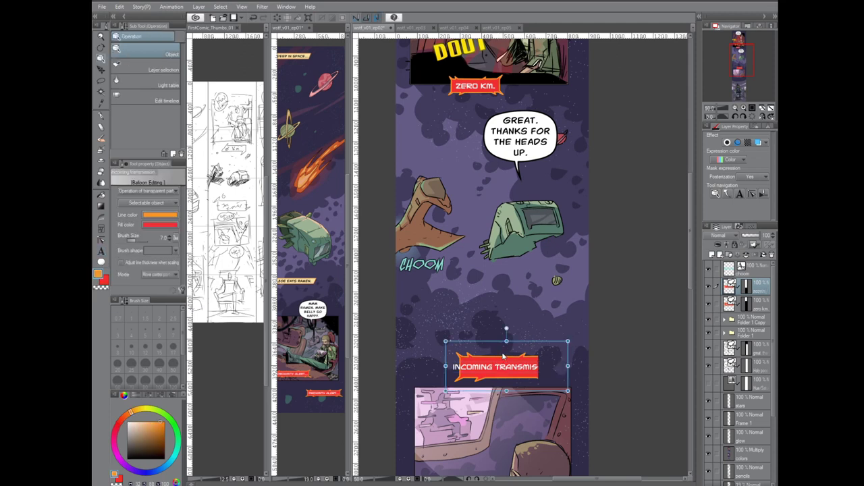
left_click_drag(568, 365, 593, 366)
left_click_drag(446, 365, 362, 365)
left_click_drag(502, 345, 530, 284)
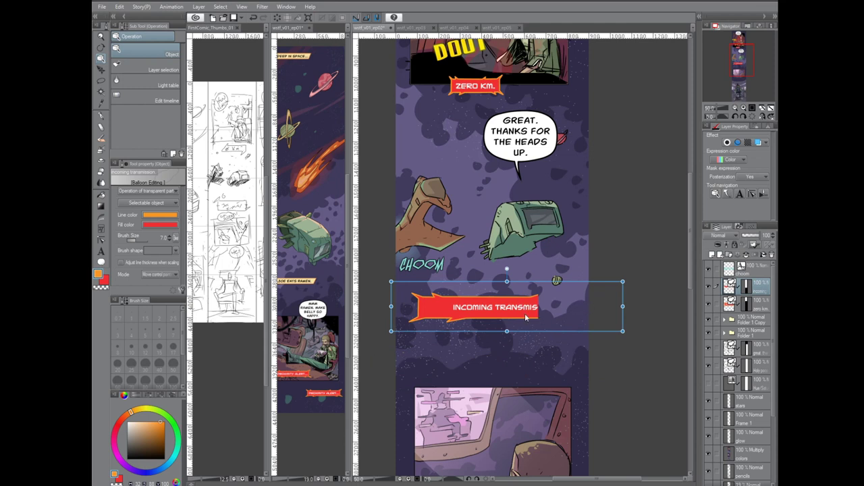
left_click_drag(623, 306, 550, 311)
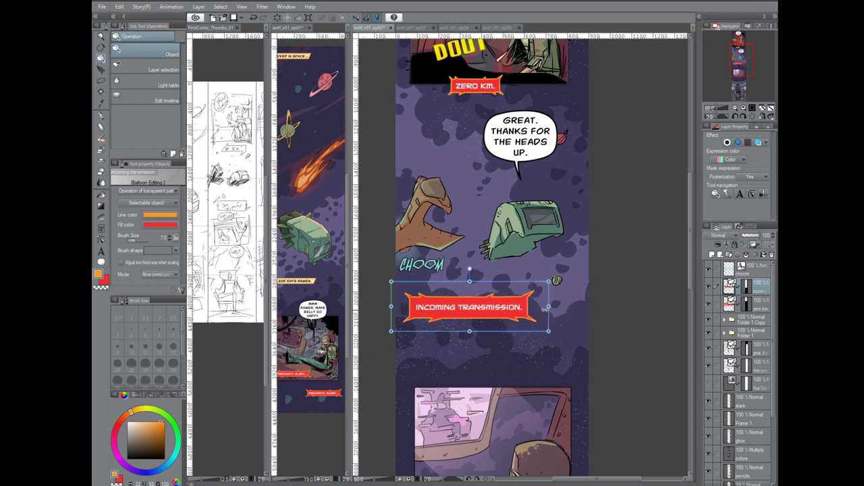
left_click_drag(547, 306, 542, 306)
left_click_drag(466, 331, 467, 321)
left_click_drag(467, 281, 467, 284)
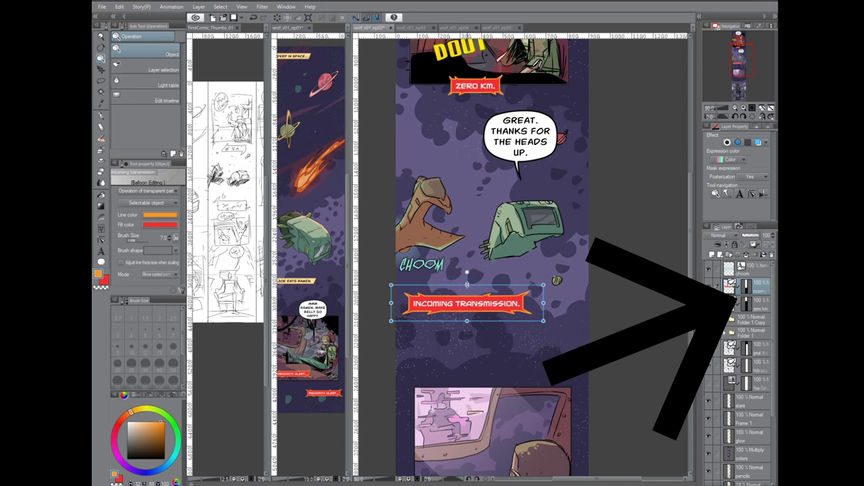
left_click_drag(490, 291, 502, 314)
- Duplicate the "GREAT. THANKS FOR THE HEADS UP." balloon and move the copy below the INCOMING TRANSMISSION. alert
right_click(766, 352)
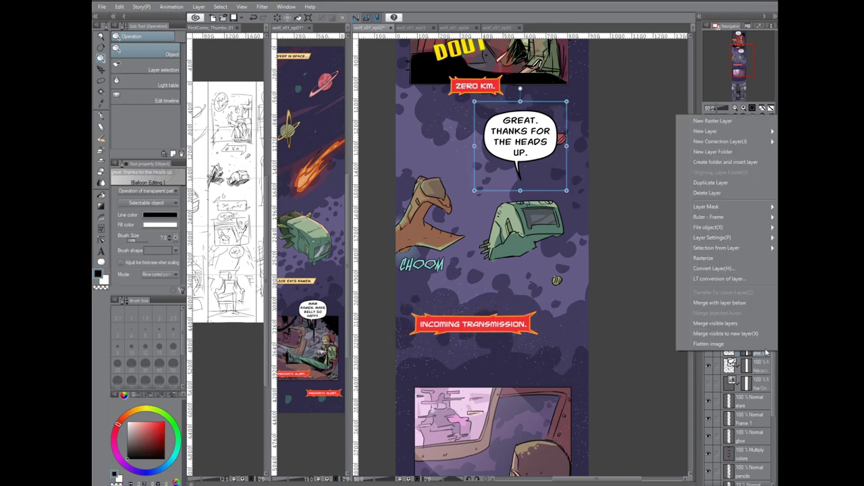
left_click(724, 185)
left_click_drag(514, 167, 508, 396)
- Replace the copied balloon's text with "PUT IT ON SCREEN." on two lines
double_click(516, 366)
key("ctrl+a")
type("on")
key("Return")
type("scr")
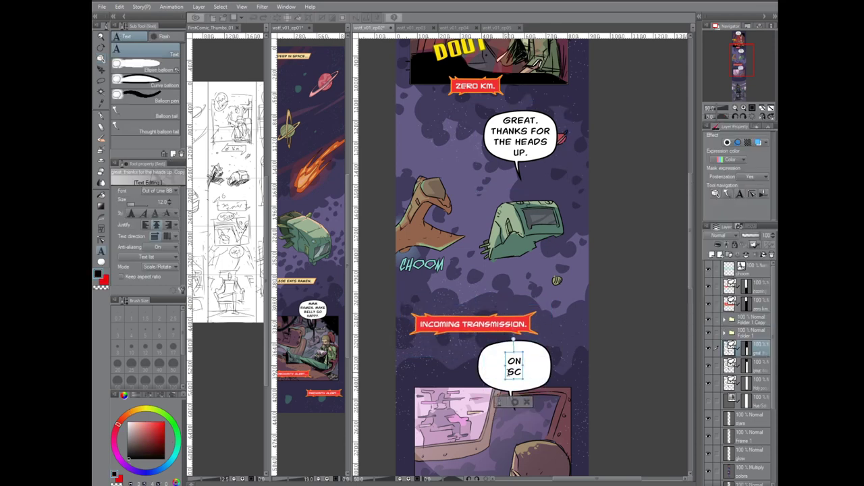
key("ctrl+a")
key("BackSpace")
type("PUT IT")
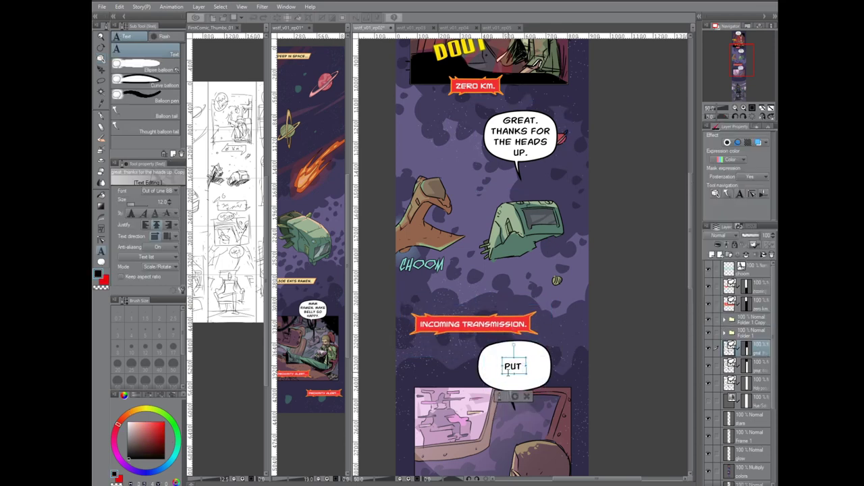
key("Return")
type("ON SCREAN")
key("BackSpace")
key("BackSpace")
type("EN.")
key("Return")
key("Up")
key("BackSpace")
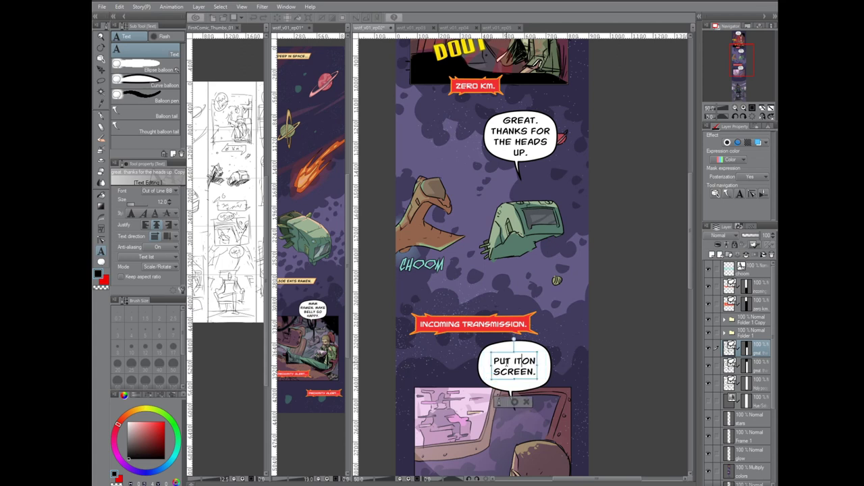
left_click(515, 403)
- Shrink the balloon shape to fit around "PUT IT ON SCREEN."
key("o")
left_click(544, 364)
left_click_drag(562, 420, 536, 399)
- Duplicate the "GREAT. THANKS FOR THE HEADS UP." balloon layer and move the copy down to the ship window panel
scroll(436, 290, "down", 5)
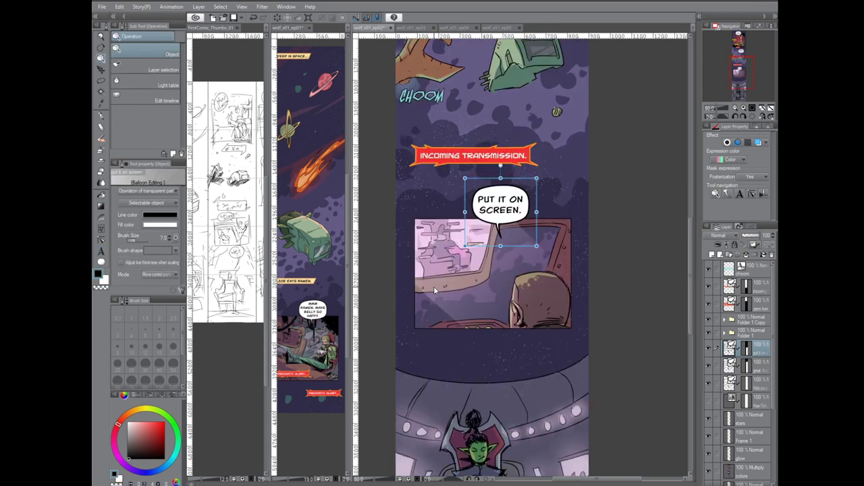
left_click(761, 366)
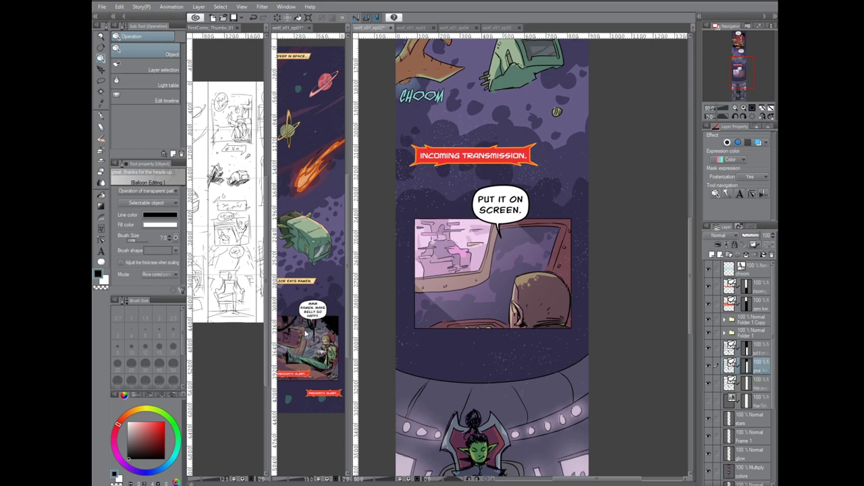
right_click(767, 369)
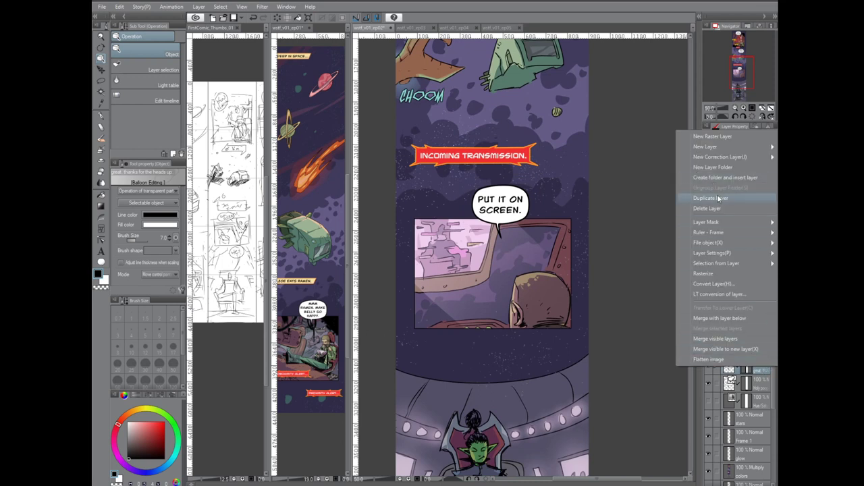
left_click(675, 199)
key("k")
left_click_drag(500, 288, 449, 372)
left_click_drag(492, 241, 473, 408)
left_click_drag(484, 257, 469, 324)
- Flip the copied balloon's shape vertically and horizontally so its tail points up
key("o")
left_click_drag(487, 244, 385, 339)
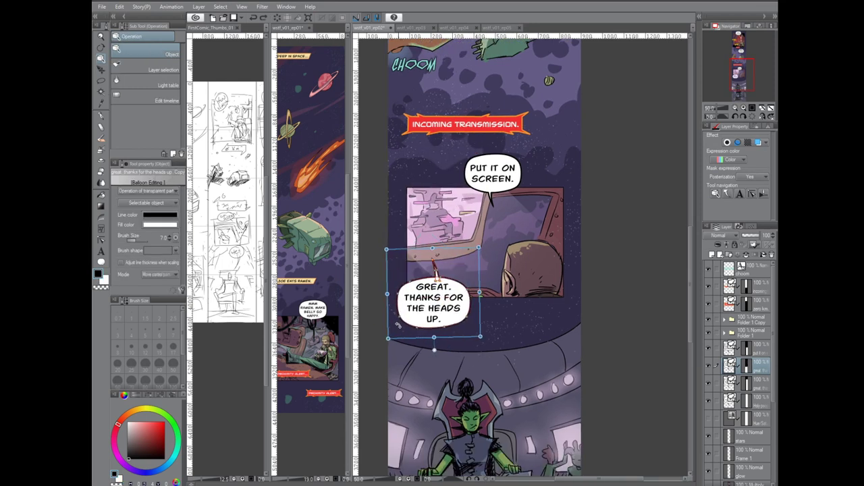
left_click_drag(481, 293, 380, 293)
left_click_drag(468, 376, 469, 107)
left_click_drag(418, 157, 455, 160)
left_click(568, 237)
left_click(653, 391)
left_click_drag(618, 339, 443, 314)
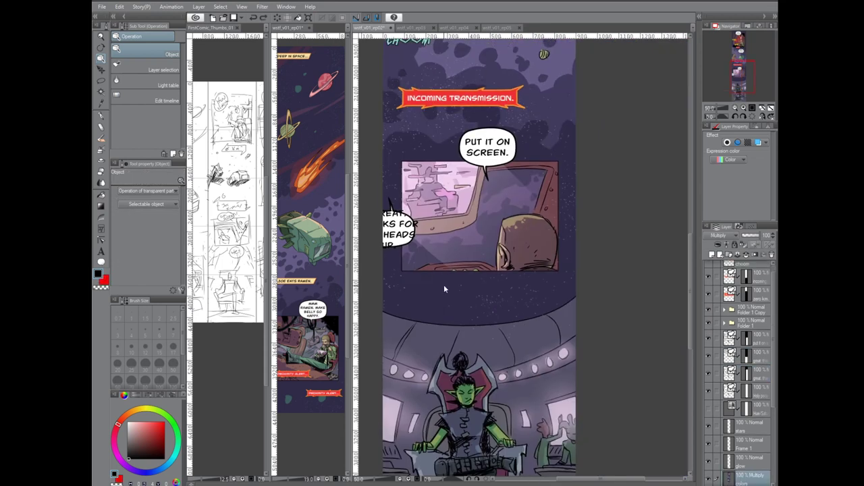
- Position the flipped balloon over the lower-left corner of the window panel, below the figure on the screen
left_click(410, 250)
left_click_drag(423, 215, 537, 293)
key("ctrl+z")
left_click_drag(457, 280, 655, 280)
left_click_drag(628, 238, 529, 217)
- Replace the flipped balloon's text with "HELLO JOE." on two lines and shrink the balloon shape to fit around it
key("t")
left_click(497, 281)
key("ctrl+a")
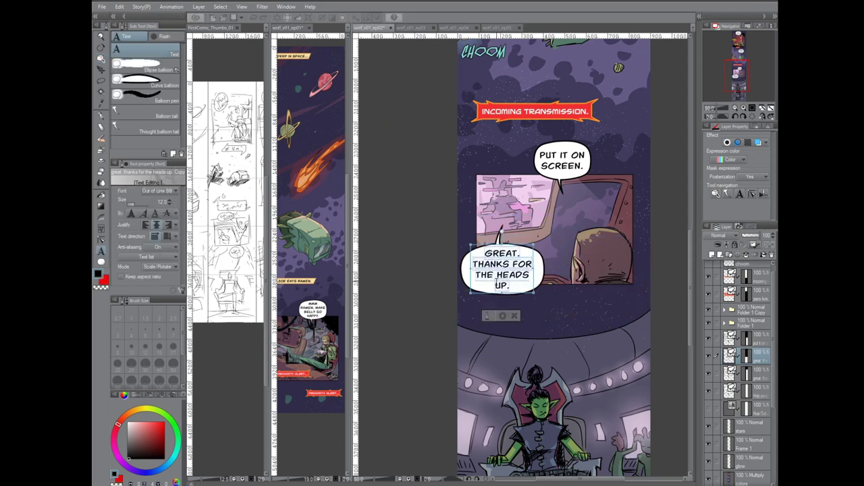
type("HELLO JOE.o")
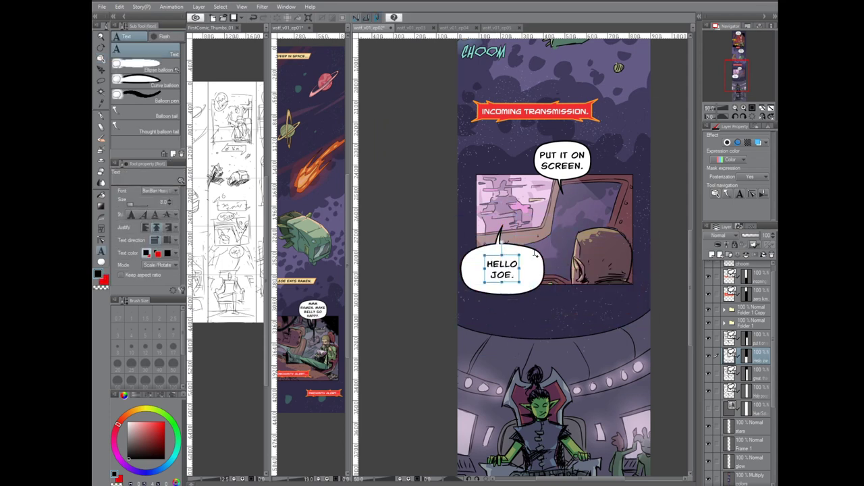
left_click_drag(497, 304, 496, 295)
left_click_drag(496, 215, 496, 229)
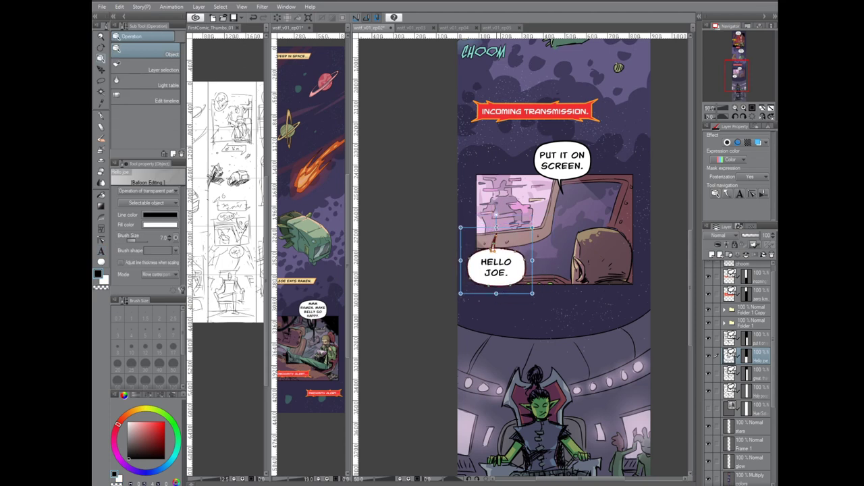
left_click_drag(532, 262, 518, 263)
- Try to reshape the HELLO JOE. balloon's tail by moving its control points
key("y")
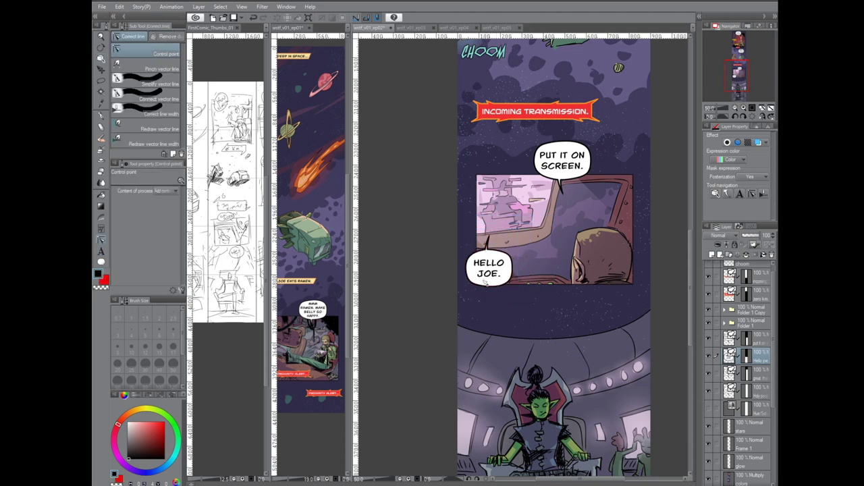
scroll(485, 231, "up", 3)
left_click_drag(496, 243, 504, 232)
mouse_move(494, 262)
left_mouse_down()
mouse_move(505, 255)
mouse_move(495, 262)
left_mouse_up()
left_click_drag(503, 232, 512, 219)
left_click_drag(504, 254, 506, 240)
left_click_drag(496, 262, 481, 259)
left_click_drag(512, 220, 494, 213)
mouse_move(507, 238)
left_mouse_down()
mouse_move(503, 254)
mouse_move(496, 241)
mouse_move(505, 240)
left_mouse_up()
- Delete the tail from the HELLO JOE. balloon
key("o")
left_click(495, 263)
key("Delete")
- Try drawing a balloon tail with Spline bending from the HELLO JOE. balloon up toward the window
left_click(102, 261)
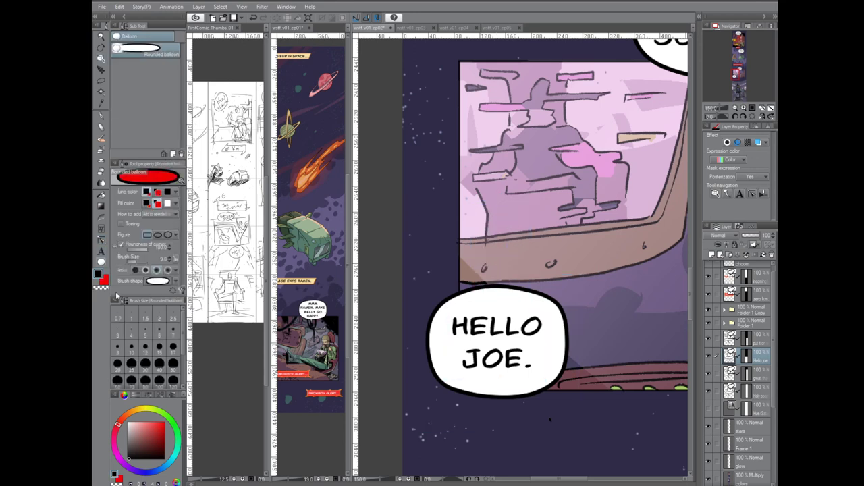
left_click(101, 252)
left_click(145, 115)
left_click_drag(497, 291, 523, 248)
key("ctrl+z")
left_click(162, 191)
left_click(169, 217)
left_click(503, 290)
left_click(520, 249)
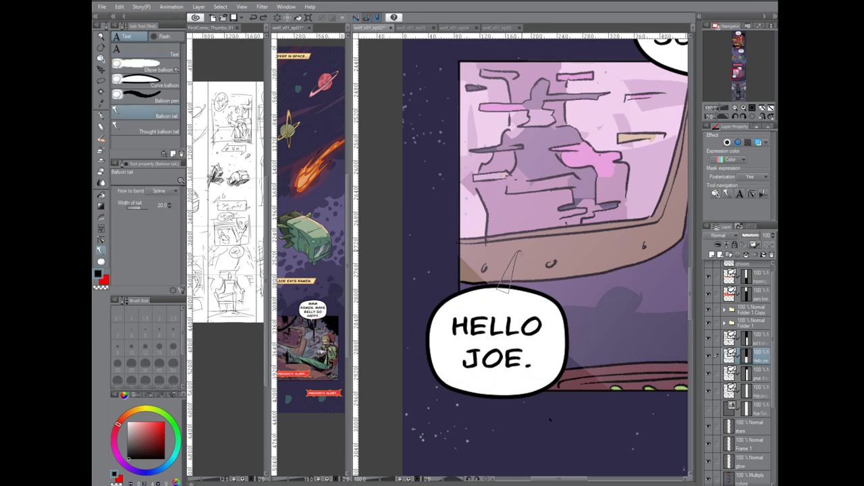
left_click(542, 214)
- Draw a zigzag balloon tail with Polyline bending from the HELLO JOE. balloon up to the figure on the window screen
left_click(162, 191)
left_click(169, 208)
left_click(506, 291)
left_click(511, 250)
left_click(542, 243)
left_click(505, 221)
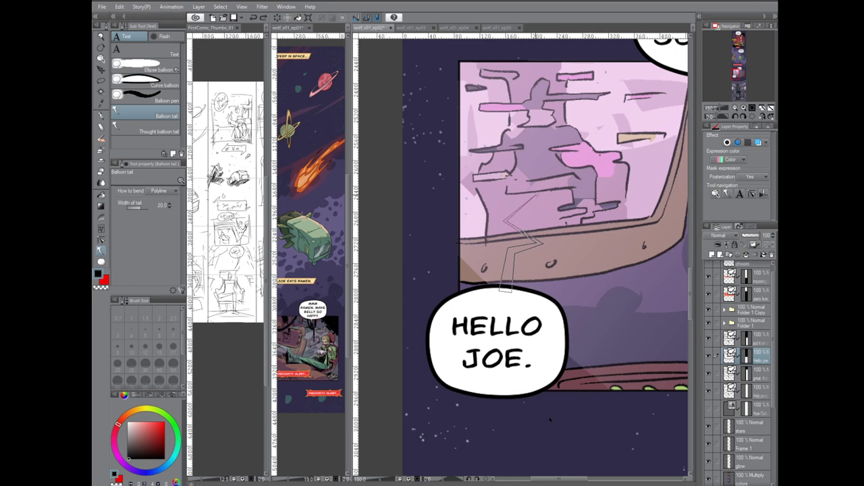
double_click(536, 201)
key("ctrl+z")
left_click(525, 265)
left_click(500, 248)
left_click(553, 239)
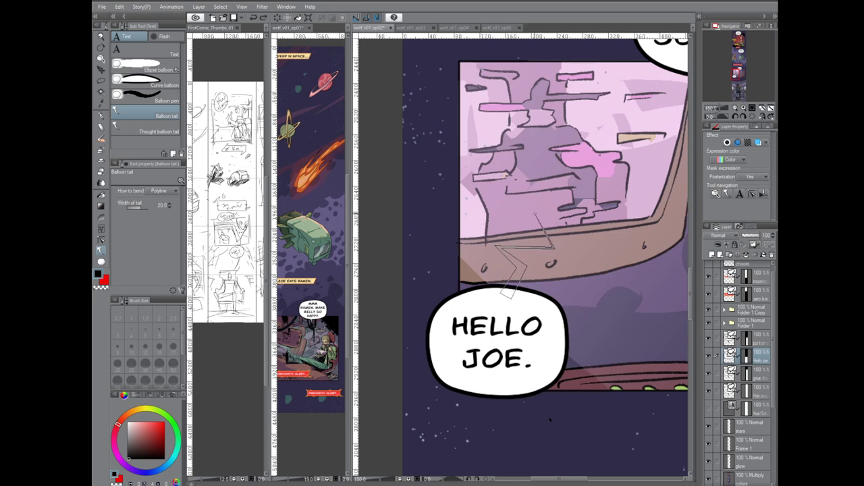
double_click(534, 214)
- Adjust the zigzag tail's points into a compact lightning-bolt shape pointing up at the figure on the screen
key("o")
left_click_drag(533, 215, 549, 199)
left_click_drag(552, 245, 535, 233)
mouse_move(501, 248)
left_mouse_down()
mouse_move(542, 240)
mouse_move(525, 269)
mouse_move(501, 248)
mouse_move(513, 250)
left_mouse_up()
left_click_drag(542, 239, 534, 244)
left_click_drag(548, 200, 536, 222)
left_click_drag(535, 234, 526, 237)
scroll(478, 272, "down", 4)
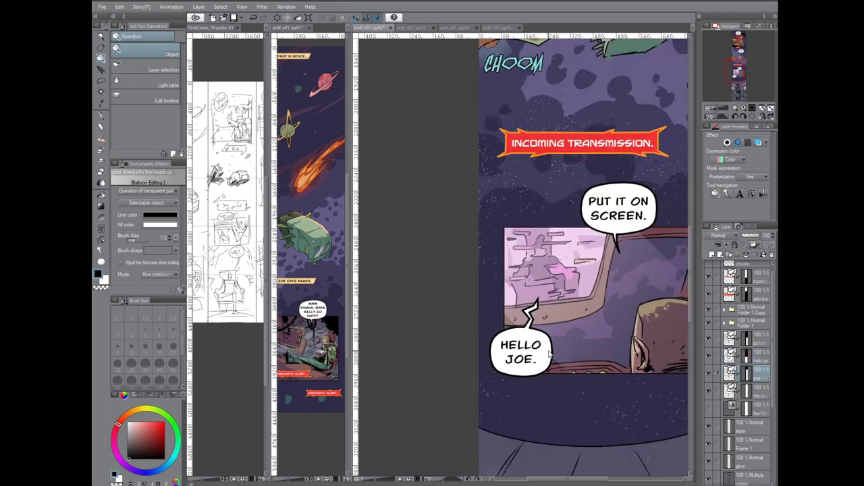
left_click_drag(475, 254, 484, 256)
left_click_drag(488, 241, 485, 253)
left_click(539, 289)
left_click(482, 256)
left_click(508, 297)
key("k")
key("ctrl+z")
left_click_drag(520, 358, 524, 208)
left_click(760, 357)
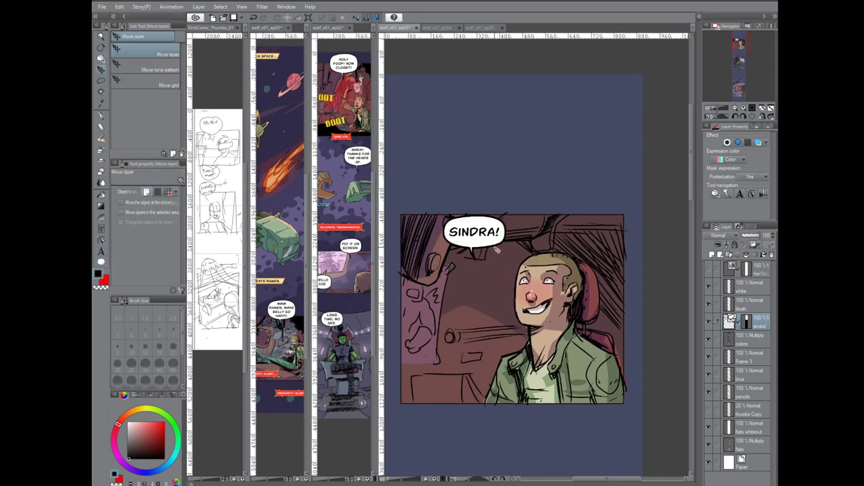
- On the third episode page, place an empty copy of the SINDRA! balloon below the original and delete the original's tail
left_click_drag(496, 248, 511, 292)
key("o")
left_click(474, 259)
key("Delete")
- Link the SINDRA! balloon to the empty one with a straight balloon tail and move both up across the panel's upper edge
left_click(101, 250)
left_click(146, 115)
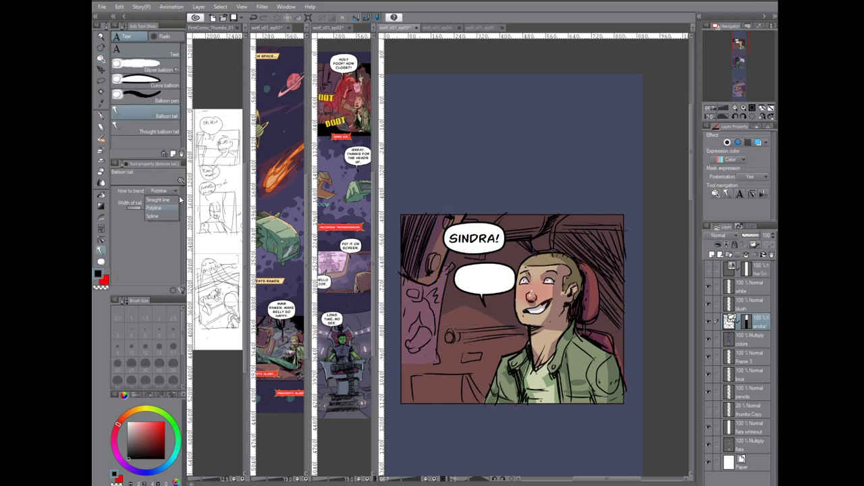
left_click_drag(506, 280, 496, 229)
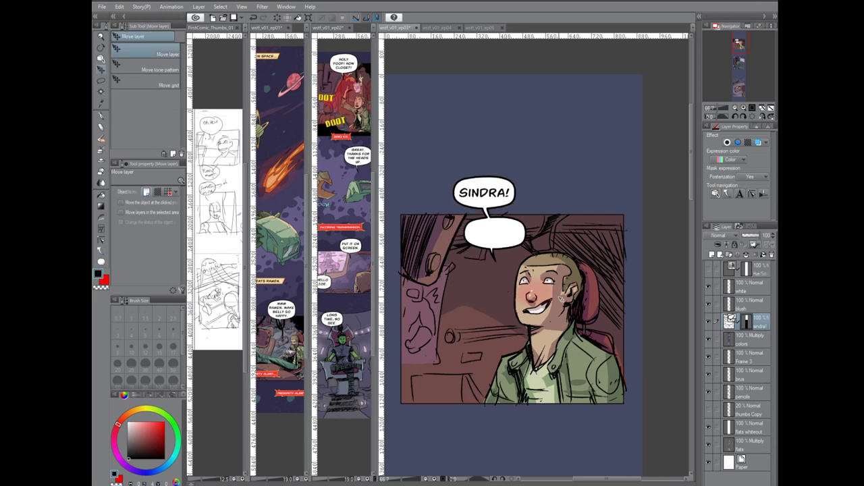
- Try to move the SINDRA! text into the empty lower balloon
left_click(165, 52)
left_click(494, 233)
left_click(473, 233)
left_click(503, 188)
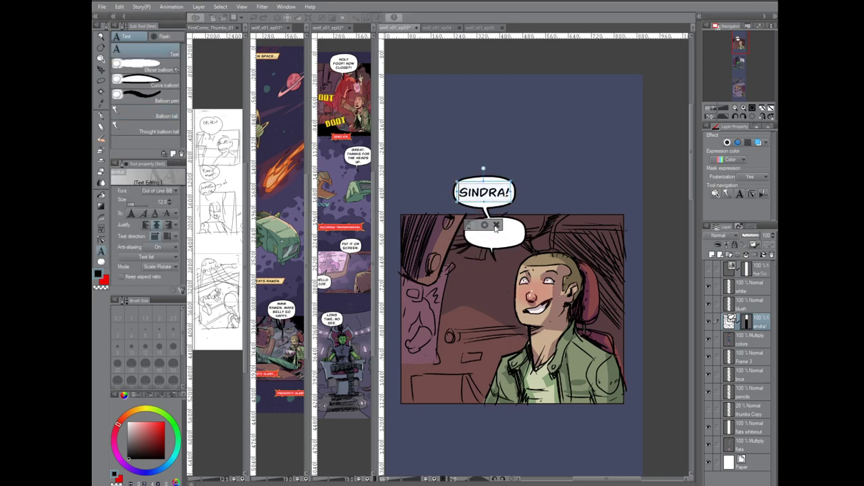
left_click(495, 226)
mouse_move(505, 239)
left_mouse_down()
mouse_move(506, 254)
mouse_move(504, 242)
left_mouse_up()
left_click(499, 191)
left_click_drag(502, 188, 512, 225)
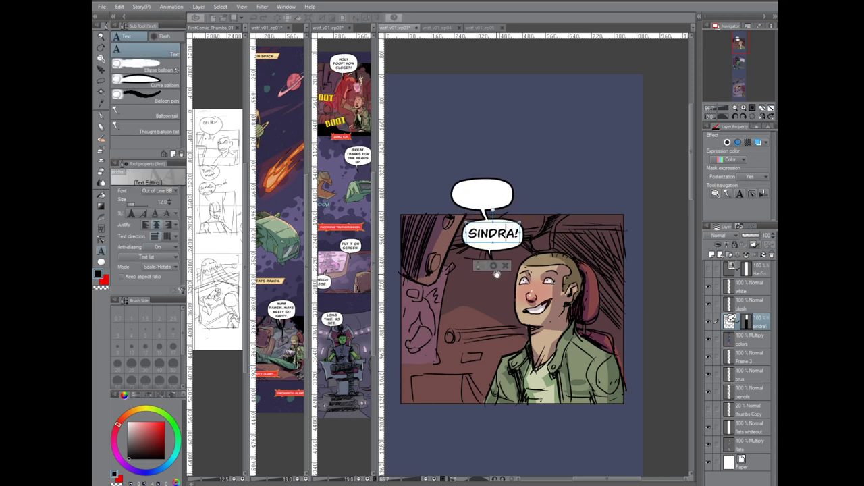
key("ctrl+z")
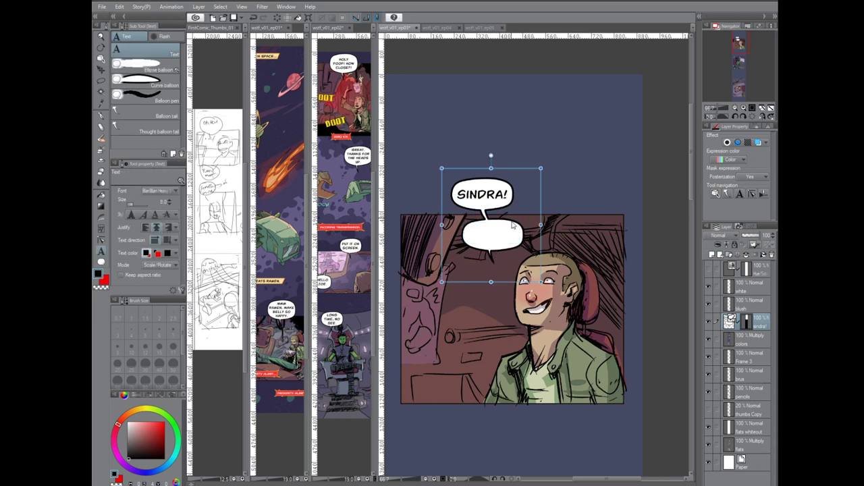
- Try to duplicate the SINDRA! text by copying and pasting the whole balloon layer
mouse_move(503, 189)
left_mouse_down()
mouse_move(514, 228)
mouse_move(520, 189)
left_mouse_up()
left_click(469, 316)
key("ctrl+a")
key("ctrl+c")
key("ctrl+v")
left_click(503, 234)
left_click(469, 316)
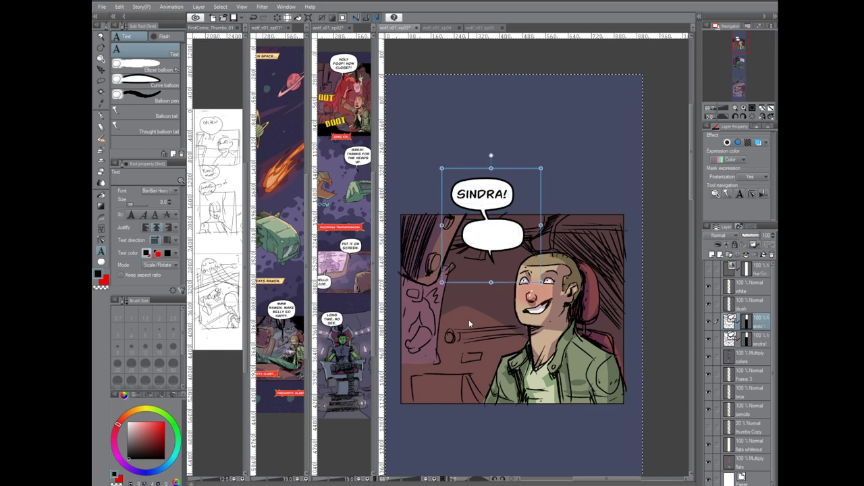
- Place a copy of the SINDRA! text in the empty lower balloon
key("ctrl+y")
left_click(503, 233)
left_click(479, 196)
left_click(502, 234)
left_click(478, 196)
left_click(478, 197)
key("ctrl+v")
left_click(496, 237)
left_click(497, 236)
- Replace the lower balloon's text with "I MEAN HEY THERE, YOU." on three lines and move it clear above the panel
key("ctrl+a")
type("I MEAN")
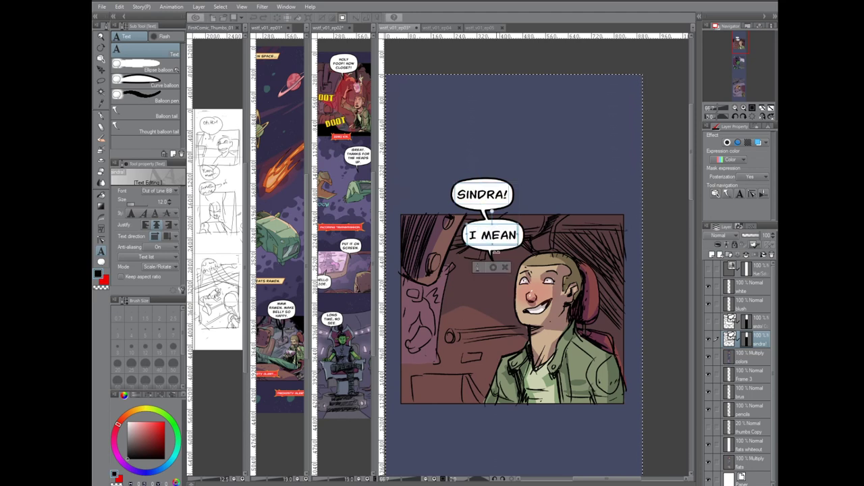
key("Return")
type("HEY THERE")
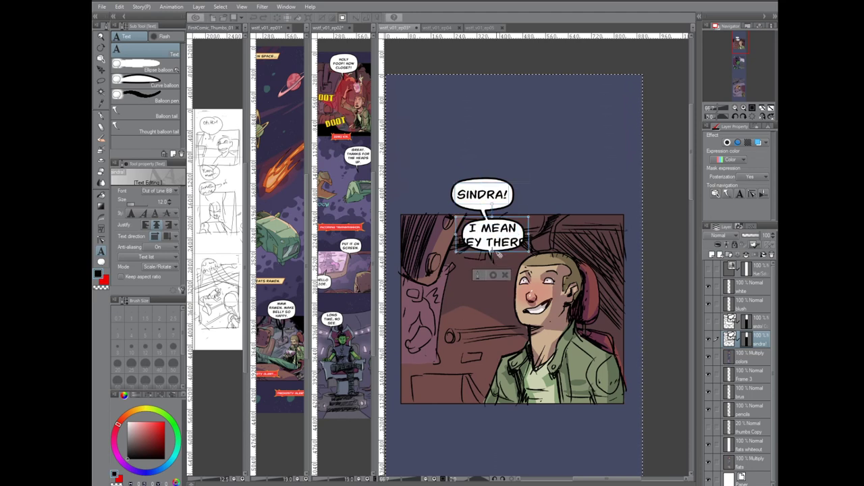
key("Return")
type("YOU!")
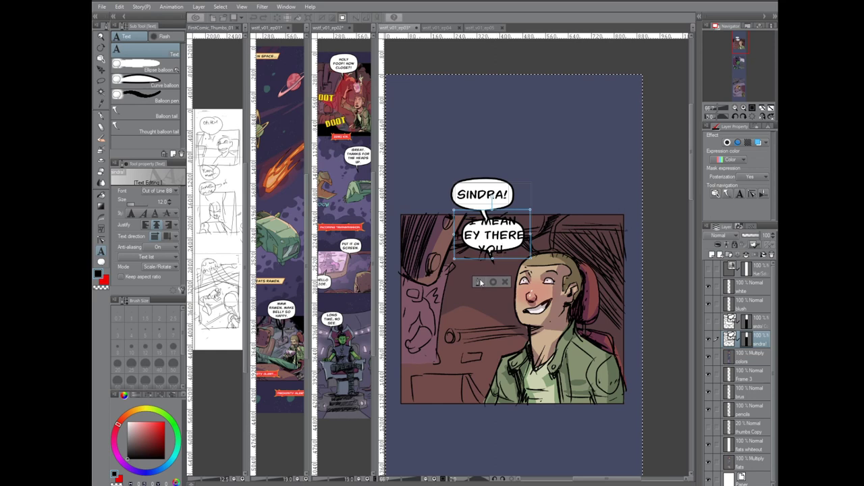
left_click(494, 282)
left_click_drag(500, 256, 574, 171)
- Try to enlarge the empty lower balloon by scaling its shape
key("o")
left_click(516, 244)
left_click(491, 255)
left_click(492, 255)
left_click_drag(534, 273, 566, 324)
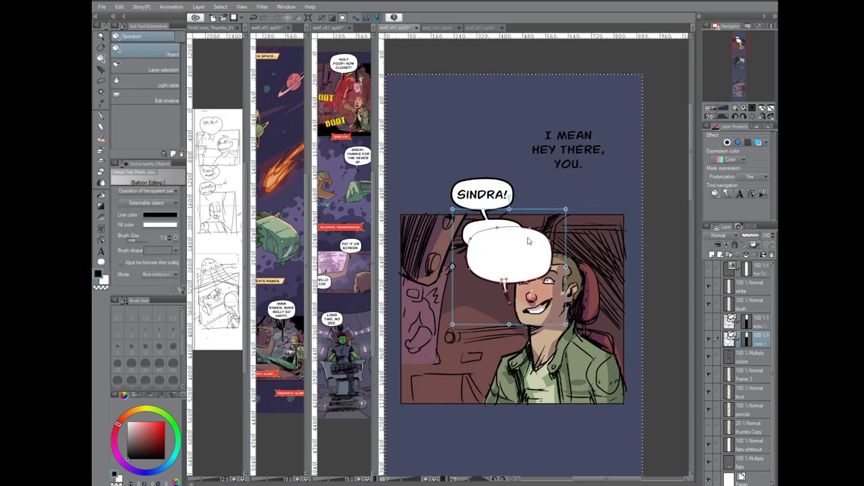
key("ctrl+z")
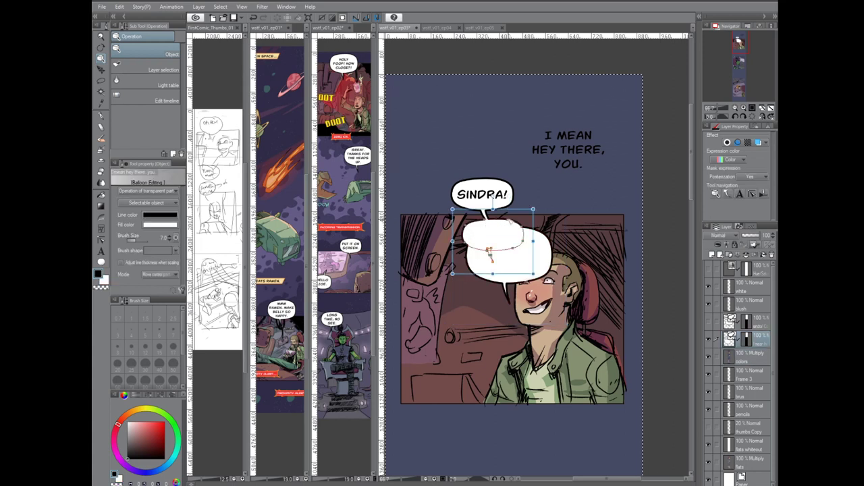
right_click(508, 225)
left_click(547, 299)
key("ctrl+z")
- Delete the extra large balloon shape covering the character's face
left_click(522, 240)
left_click(519, 254)
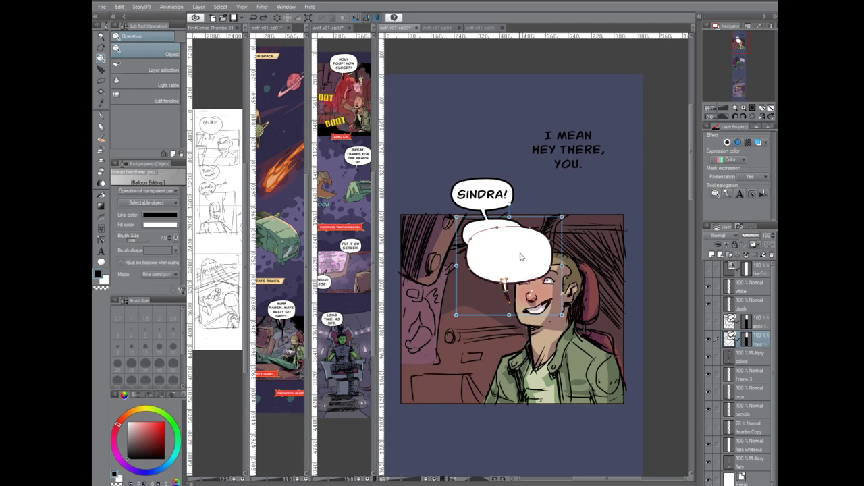
key("Delete")
left_click(491, 231)
left_click(492, 254)
left_click(492, 251)
left_click_drag(491, 251, 467, 296)
key("ctrl+z")
- Enlarge the remaining lower balloon and move the "I MEAN HEY THERE, YOU." text into it
left_click(507, 242)
left_click_drag(534, 273, 566, 312)
left_click_drag(565, 229, 549, 219)
key("t")
left_click_drag(564, 148, 487, 240)
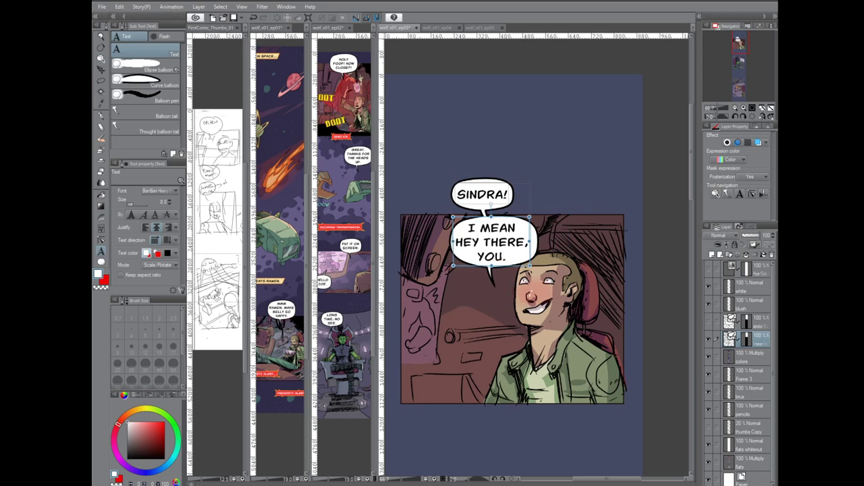
- Tighten the line space of the "I MEAN HEY THERE, YOU." text to -3.0 in the detailed text settings
key("t")
left_click(736, 196)
key("t")
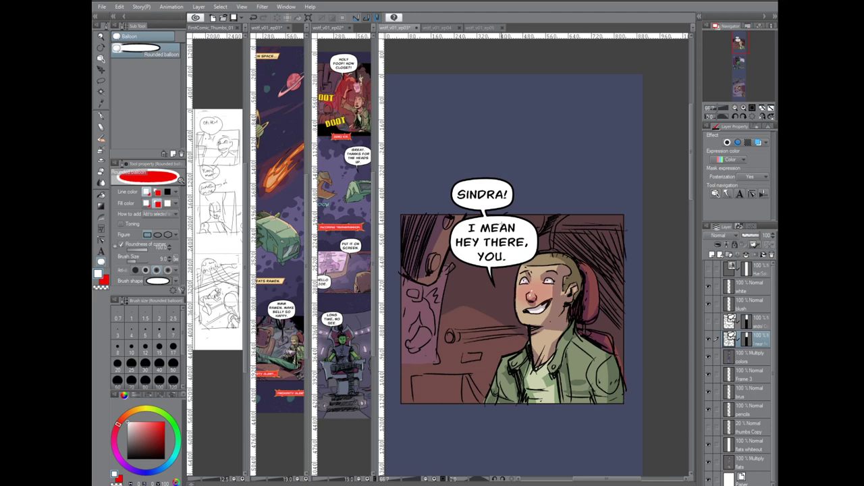
left_click(740, 195)
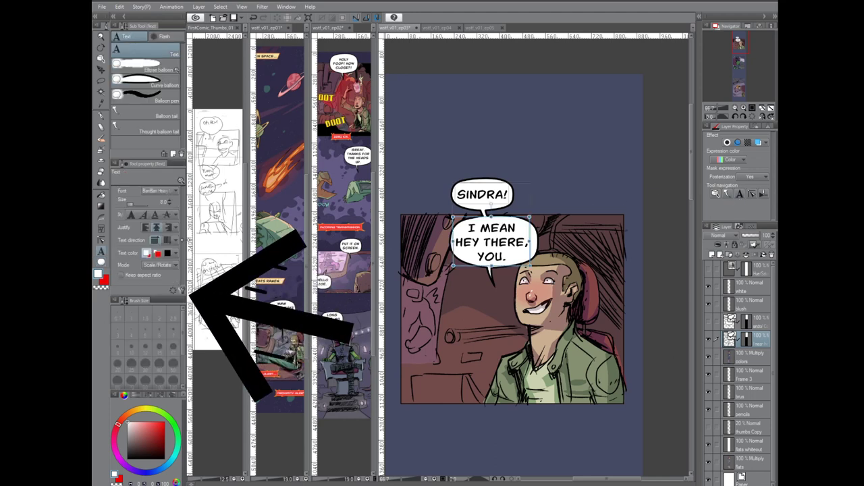
left_click(182, 290)
left_click(339, 218)
left_click(339, 218)
left_click(339, 218)
left_click(339, 218)
left_click(336, 216)
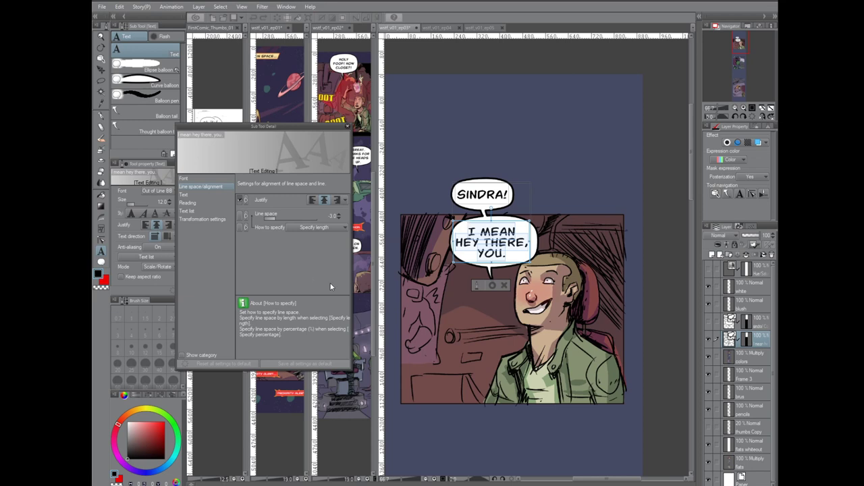
left_click(493, 289)
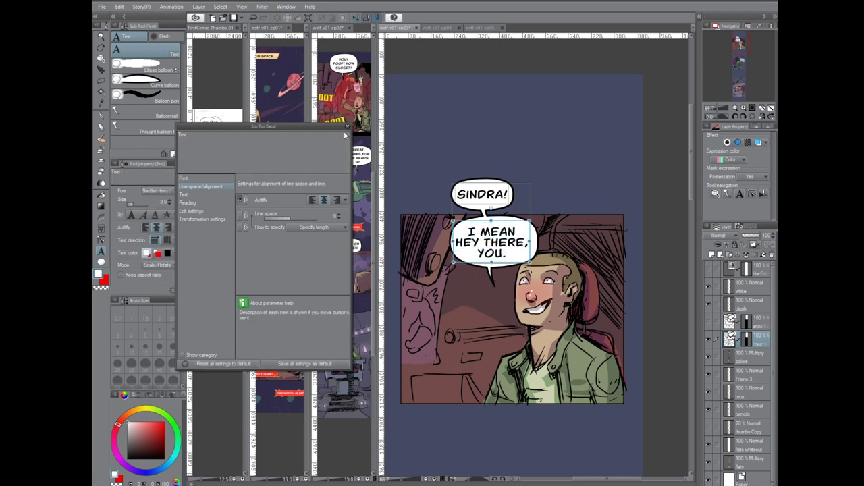
left_click(347, 127)
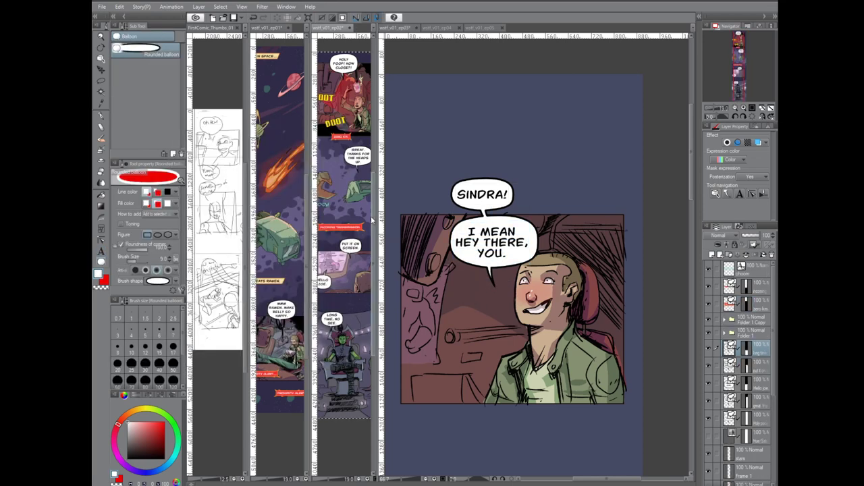
left_click(233, 17)
left_click(268, 27)
left_click(233, 17)
left_click(119, 7)
left_click(393, 114)
left_click(141, 7)
left_click(259, 263)
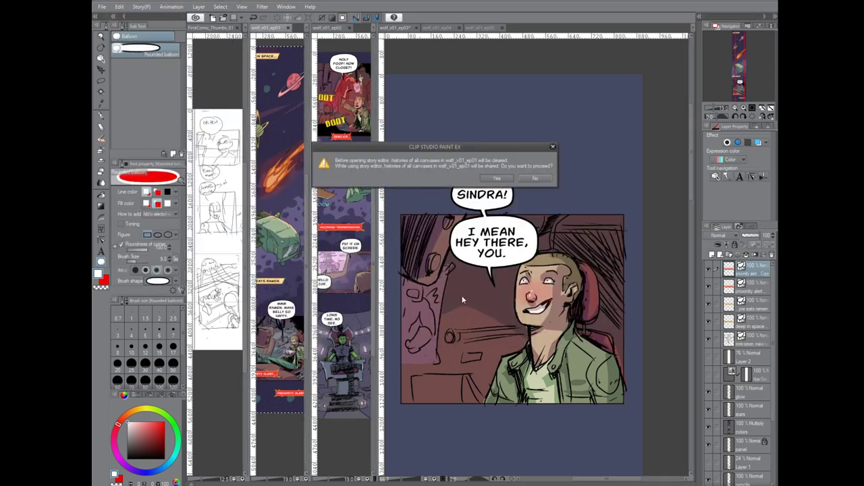
left_click(498, 179)
left_click_drag(260, 45, 280, 68)
left_click(357, 30)
left_click(546, 180)
left_click(141, 7)
left_click(179, 183)
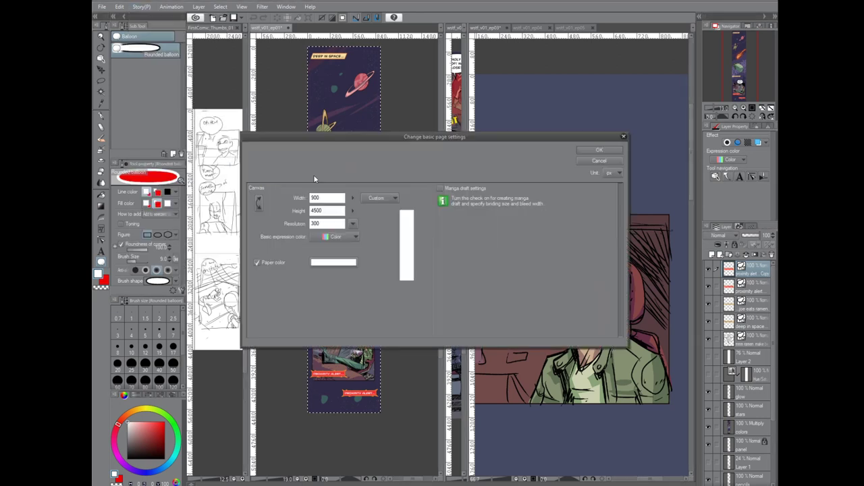
left_click(598, 162)
left_click(141, 7)
mouse_move(218, 231)
left_click(464, 11)
- Set the line space of the "HOLY POOP!" balloon text on the ep02 page to -3.0 in the detailed text settings
left_click(102, 251)
left_click(349, 310)
left_click(181, 290)
left_click(203, 187)
left_click(358, 125)
scroll(381, 287, "up", 3)
left_click(101, 262)
key("Escape")
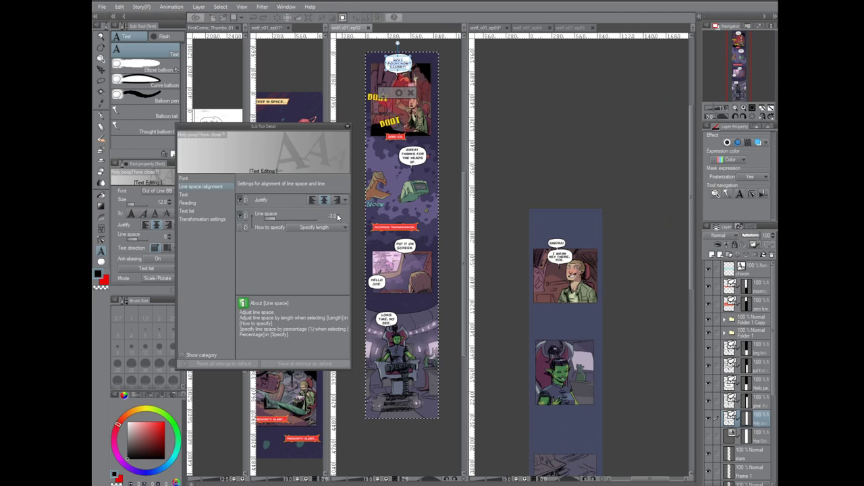
left_click(348, 126)
- Apply the -3.0 line space to the "GREAT", "PUT IT ON SCREEN", "HELLO JOE" and "LONG TIME, NO SEE" balloon texts on the ep02 page
left_click(412, 156)
left_click(165, 237)
left_click(405, 246)
left_click(377, 281)
left_click(387, 320)
key("ctrl+d")
key("o")
left_click(399, 63)
left_click(394, 227)
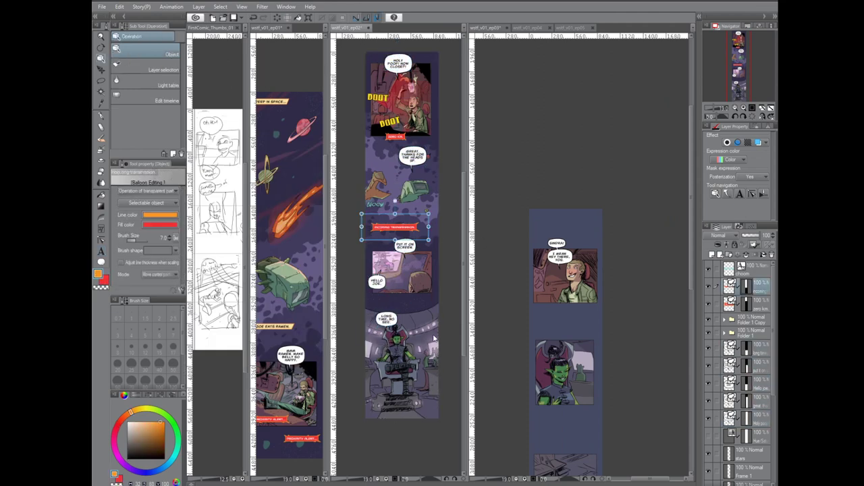
scroll(403, 155, "up", 3)
left_click(405, 425)
left_click_drag(405, 202, 403, 391)
left_click(387, 140)
- Widen the pane of the ep03 page by narrowing the ep02 pane
scroll(398, 202, "down", 3)
left_click_drag(465, 257, 405, 257)
key("t")
left_click(527, 243)
key("ctrl+a")
scroll(573, 338, "up", 2)
left_click_drag(607, 425, 619, 270)
- Copy the "LONG TIME, NO SEE" balloon from the ep02 page onto ep03 and move it to the green-skinned character's panel
key("k")
key("o")
left_click(357, 361)
key("ctrl+c")
key("ctrl+v")
key("k")
left_click_drag(541, 472, 596, 260)
- Adjust the pasted balloon and its tail above the green-skinned character's panel
key("o")
mouse_move(566, 208)
left_mouse_down()
mouse_move(544, 212)
mouse_move(566, 207)
left_mouse_up()
left_click(568, 245)
left_click(561, 233)
left_click_drag(565, 254, 596, 129)
- Replace the pasted balloon's text with "YOU'VE GOT SOMETHING OF MINE."
key("t")
left_click(549, 102)
key("ctrl+a")
type("YOU'VE GOT Something")
key("Return")
type("of mine.o")
- Duplicate the "YOU'VE GOT SOMETHING OF MINE." balloon layer and move the copy to the upper edge of the lowest panel
left_click_drag(692, 330, 693, 348)
right_click(755, 341)
left_click(711, 173)
left_click_drag(560, 46, 507, 250)
- Replace the duplicated balloon's text with "THE STATUE? I WAS JUST HEADED YOUR WAY."
key("t")
left_click(498, 251)
key("ctrl+a")
key("BackSpace")
type("THE STATUE? I WAS JUST HE")
key("ctrl+a")
type("THE")
key("Return")
type("STATUE? I WAS JUST HEADED")
key("Return")
type("YOUR WAY.")
- Remove "JUST" from the statue line and append "I JUST STOPPED FOR SOME RAMEN."
double_click(499, 251)
key("BackSpace")
left_click(524, 257)
type("I just stopped for some ramen.")
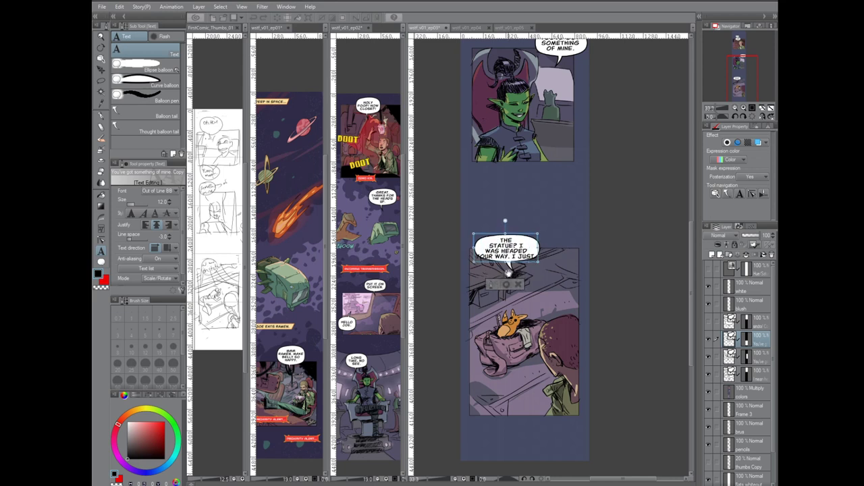
- Enlarge and move the statue balloon so it surrounds the longer text above the lowest panel
type("o")
left_click_drag(506, 248, 511, 233)
left_click_drag(551, 243, 558, 243)
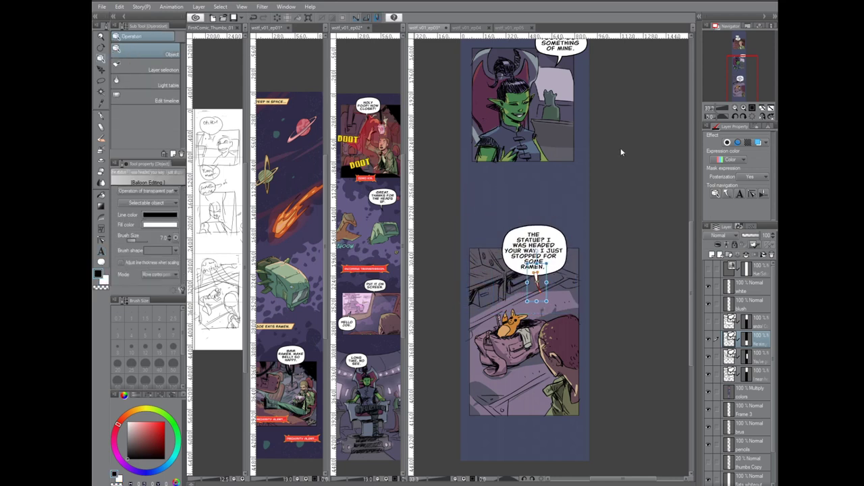
left_click(370, 107)
left_click(383, 196)
left_click(374, 286)
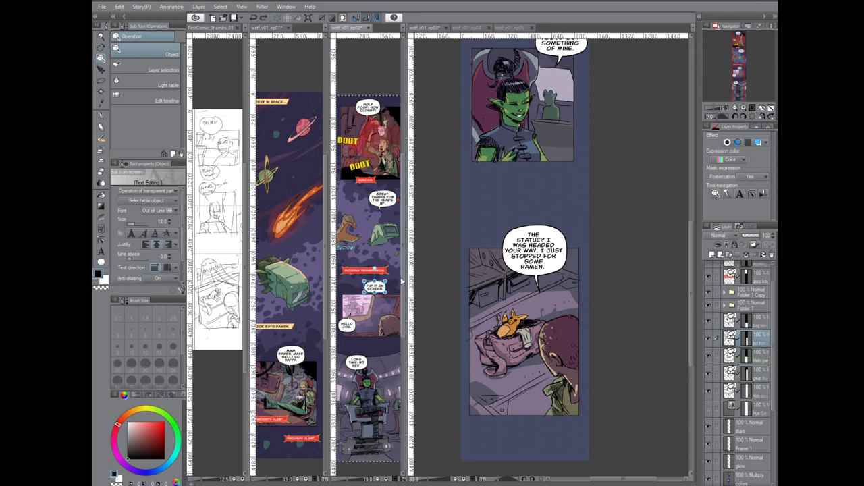
left_click(393, 256)
left_click(670, 353)
- Rework the line breaks of the statue text and reshape its balloon to fit
key("t")
left_click(548, 250)
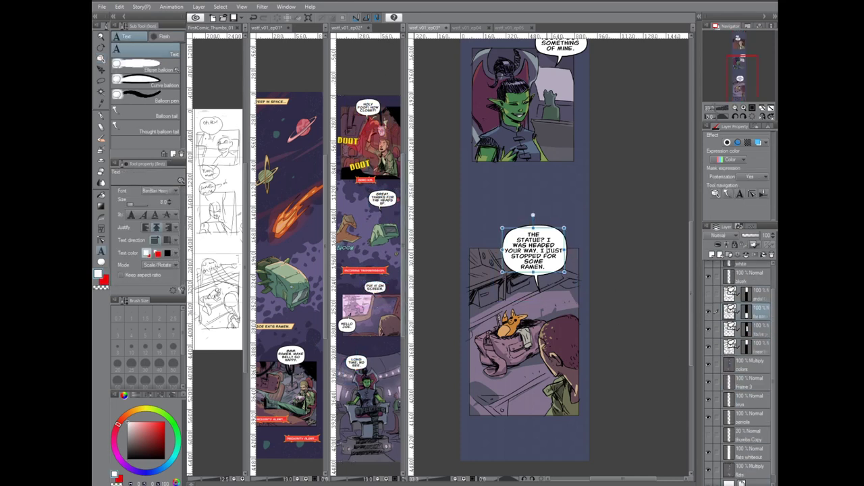
key("Return")
key("o")
left_click_drag(577, 259, 570, 261)
left_click_drag(570, 216, 566, 220)
left_click_drag(531, 251, 528, 253)
- Save the ep03, ep02 and ep01 pages
left_click(528, 273)
key("ctrl+s")
left_click(346, 28)
key("ctrl+s")
left_click(267, 28)
key("ctrl+s")
- Dock the ep03 page in its own pane next to the ep04 and ep05 pages
left_click_drag(424, 27, 416, 202)
left_click(401, 146)
left_click(426, 122)
- Fine-tune the "I MEAN HEY THERE, YOU." balloon on the ep03 page
scroll(402, 142, "up", 4)
left_click(420, 265)
left_click(444, 222)
left_click(420, 216)
left_click_drag(418, 253, 407, 252)
key("y")
scroll(414, 254, "down", 4)
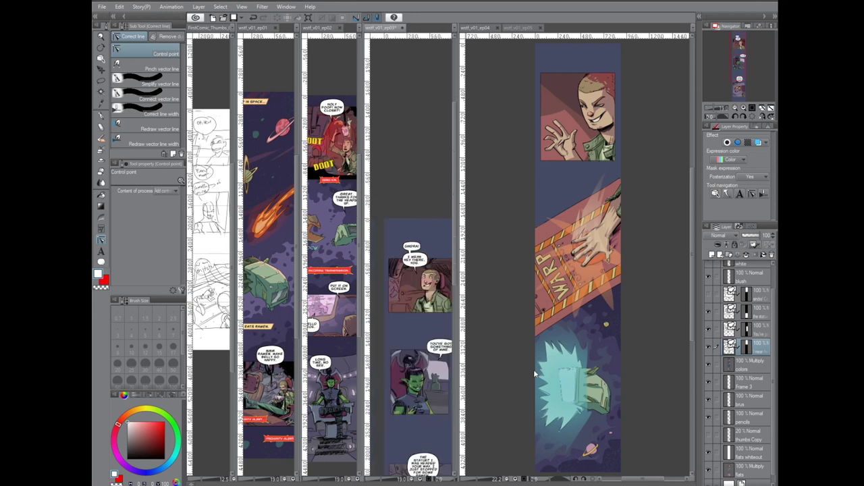
- Copy the statue balloon from ep03 onto the ep04 page and place it at the upper corner of the first panel
key("o")
left_click(411, 331)
key("ctrl+c")
left_click(489, 367)
key("ctrl+v")
left_click_drag(585, 330, 560, 66)
key("k")
- Replace the pasted balloon's text with "BUT AS I ATE, I HAD AN EPIPHANY." and fit the balloon to it
left_click(215, 414)
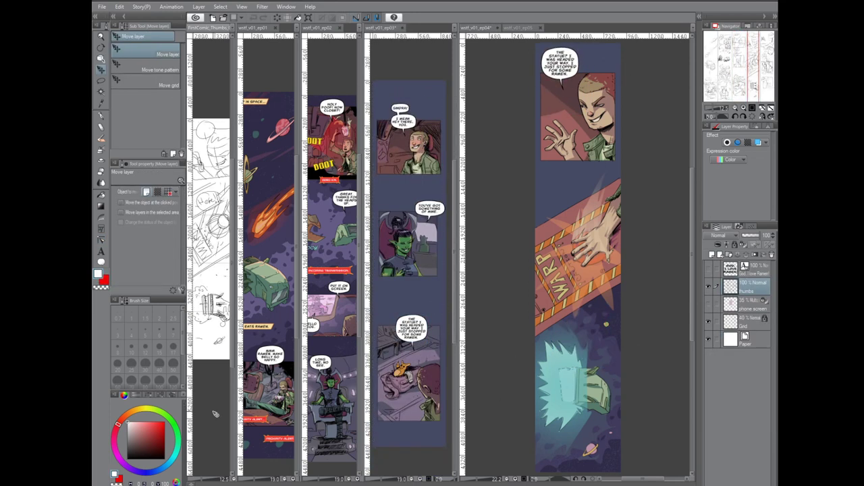
left_click(563, 76)
key("t")
key("b")
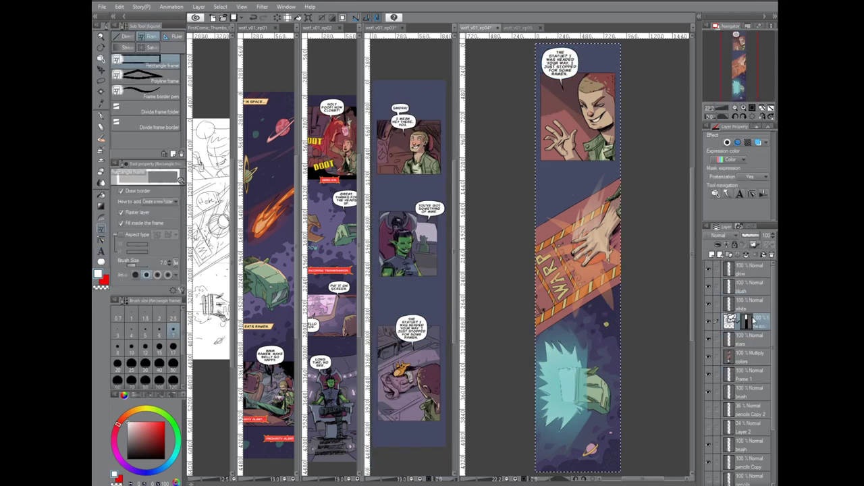
key("t")
left_click(560, 73)
key("ctrl+a")
type("but IBUT AS I ATE, I HAD AN EPIPHA")
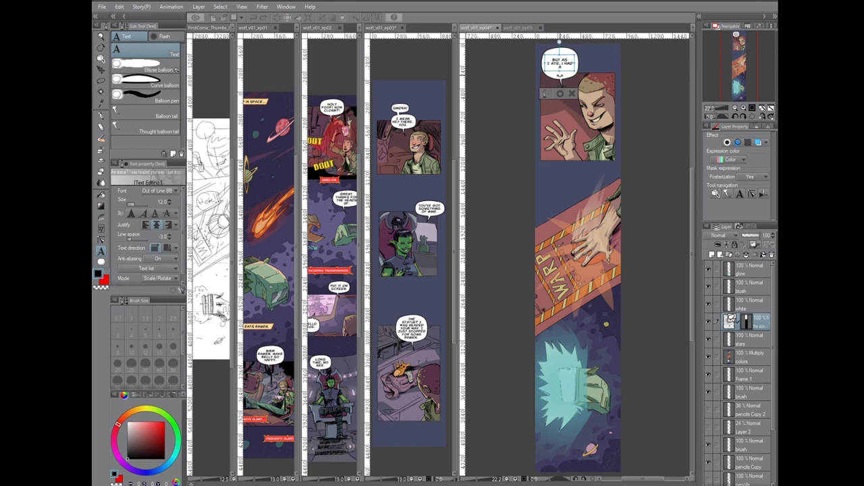
left_click(561, 95)
key("o")
left_click(573, 70)
left_click_drag(562, 90, 571, 87)
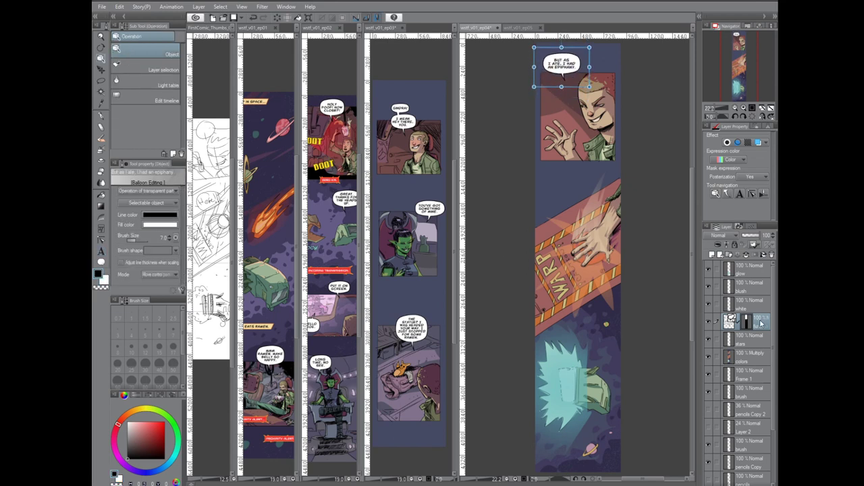
- Append "I'M GONNA KEEP IT AND BE A ZILLIONAIRE!" to the epiphany text
key("t")
left_click(562, 63)
type("I'm gonna keep it and be a zillionaire!")
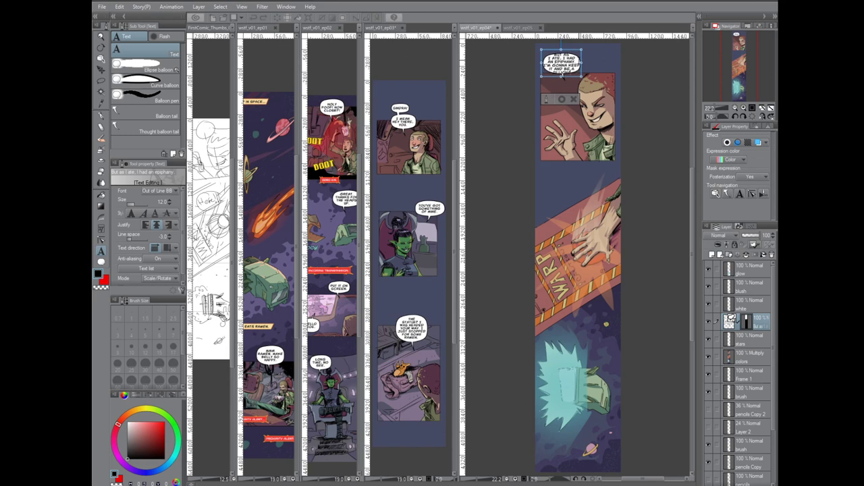
left_click(561, 99)
- Enlarge the epiphany balloon around the longer text and adjust its tail toward the man
key("o")
left_click(575, 70)
left_click_drag(587, 89, 569, 97)
key("ctrl+z")
left_click(584, 73)
- Change the duplicated balloon above the warp button to read "SEE YA, SUCKA!" and shrink it to fit
key("t")
left_click(579, 192)
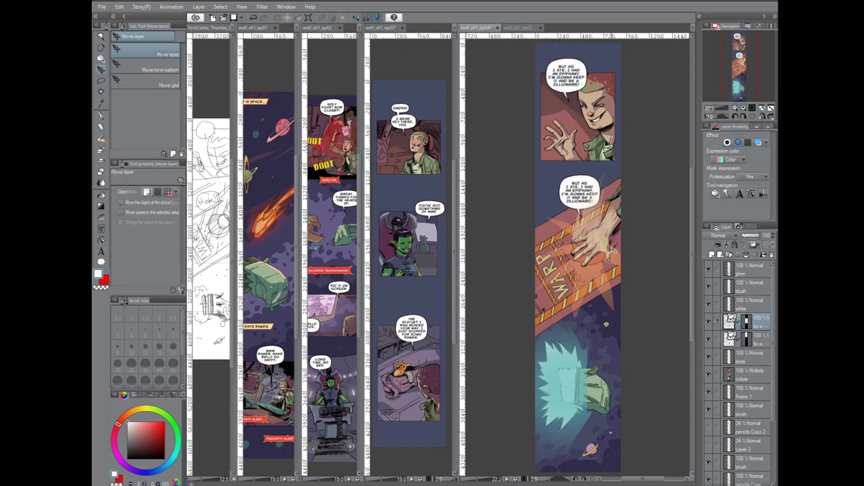
type("See ya, sucka!o")
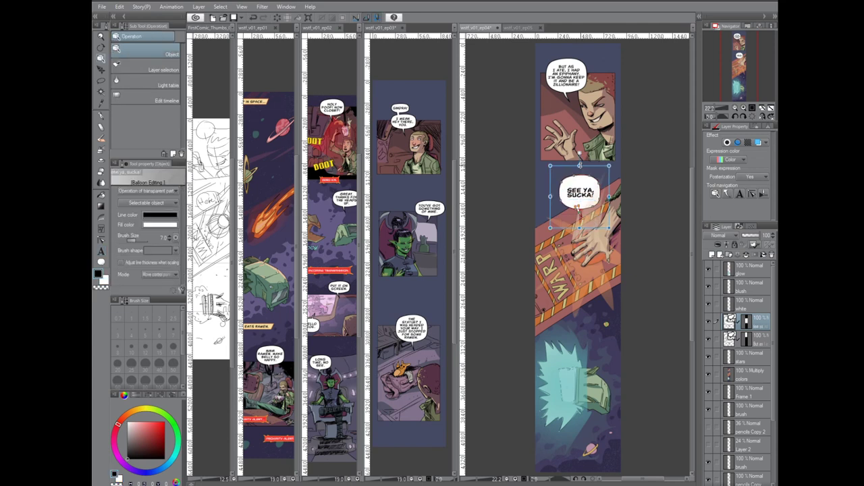
left_click(582, 195)
- Add a white "VRRRRR" sound effect in the Vaporized BB font above the spaceship, enlarged and slightly tilted
scroll(691, 306, "down", 2)
key("t")
left_click(160, 191)
left_click_drag(174, 219, 175, 300)
scroll(158, 218, "up", 2)
left_click(157, 214)
left_click(559, 325)
type("vrrrrr")
left_click_drag(561, 324, 572, 285)
left_click_drag(621, 267, 611, 281)
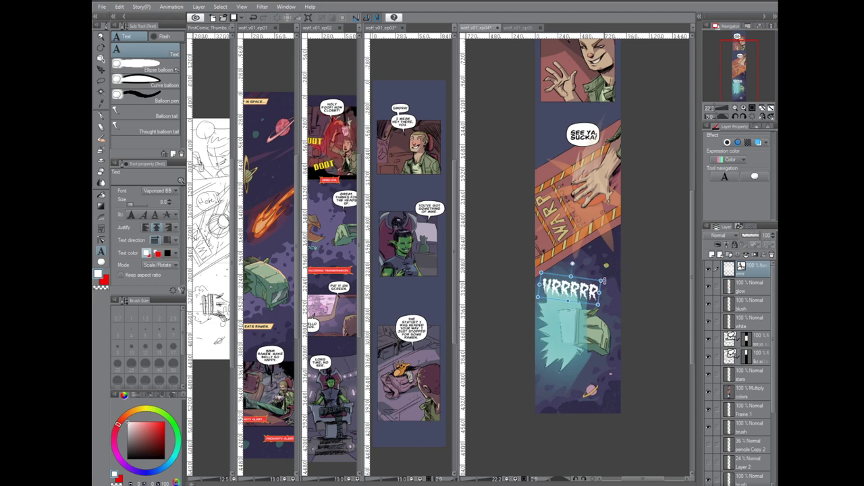
- Give the "VRRRRR" sound effect a border effect with a dark blue edge about 11 thick
left_click(552, 314)
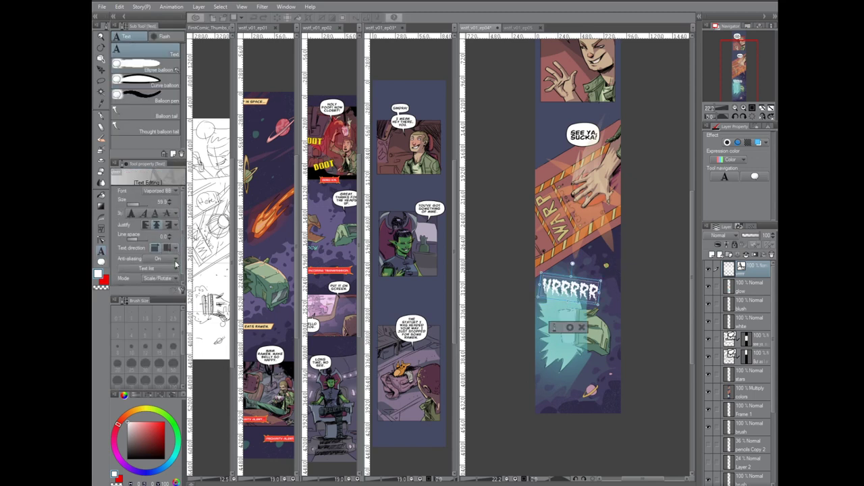
key("Escape")
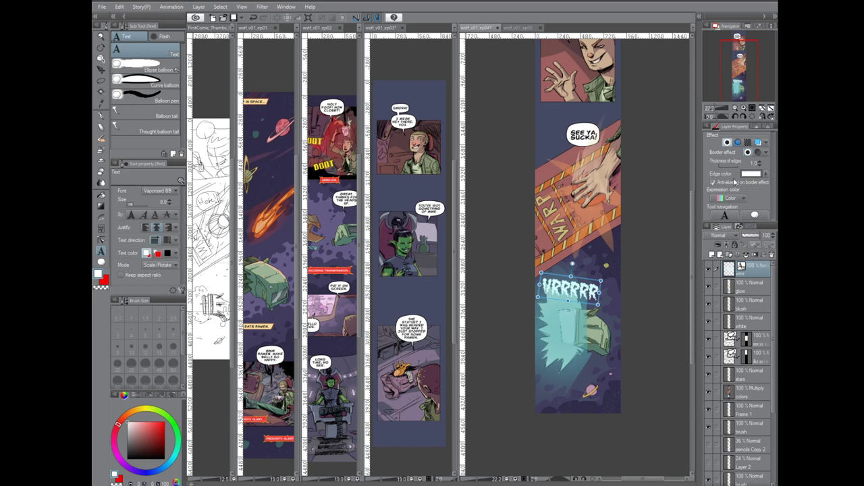
left_click(753, 174)
key("Return")
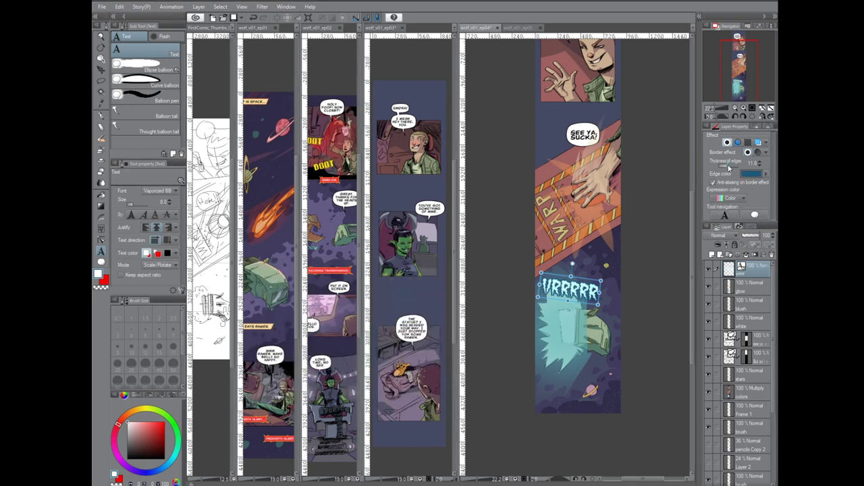
left_click(172, 291)
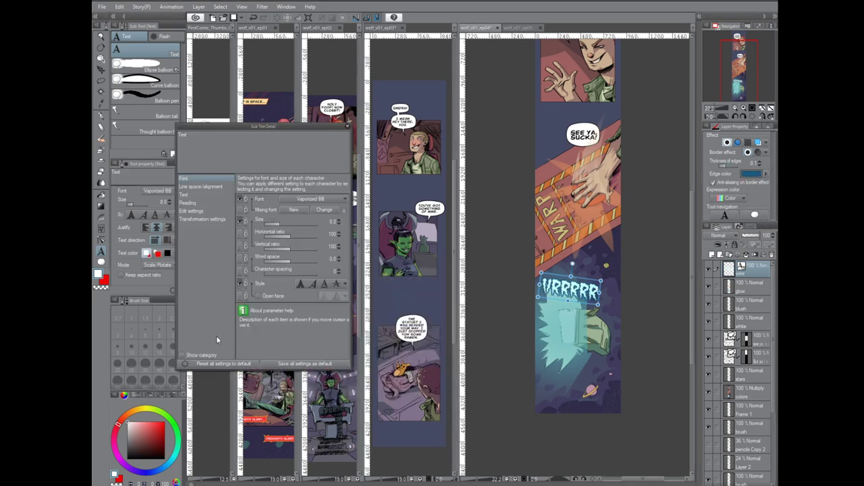
left_click(185, 195)
left_click(188, 203)
left_click(348, 126)
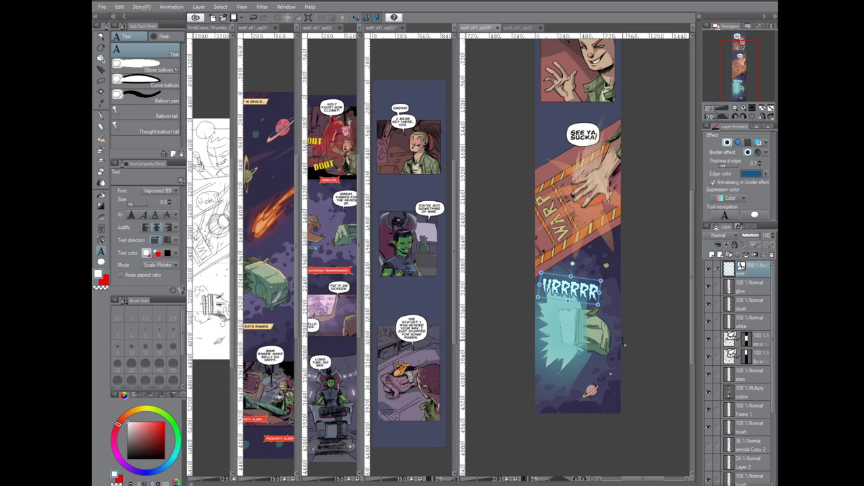
- Draw a blue foreground-to-transparent gradient on a new layer above the "VRRRRR" sound effect and clip it to the lettering
key("g")
left_click(713, 255)
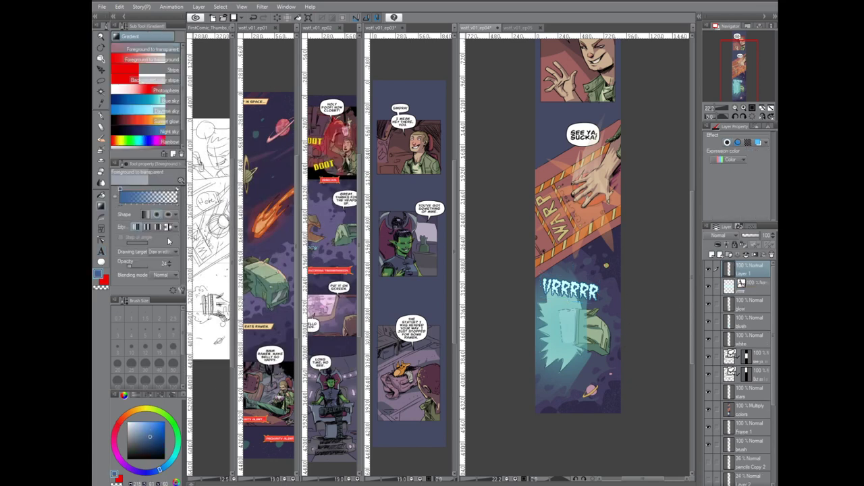
left_click_drag(575, 420, 575, 108)
left_click_drag(576, 405, 577, 304)
left_click_drag(577, 50, 577, 311)
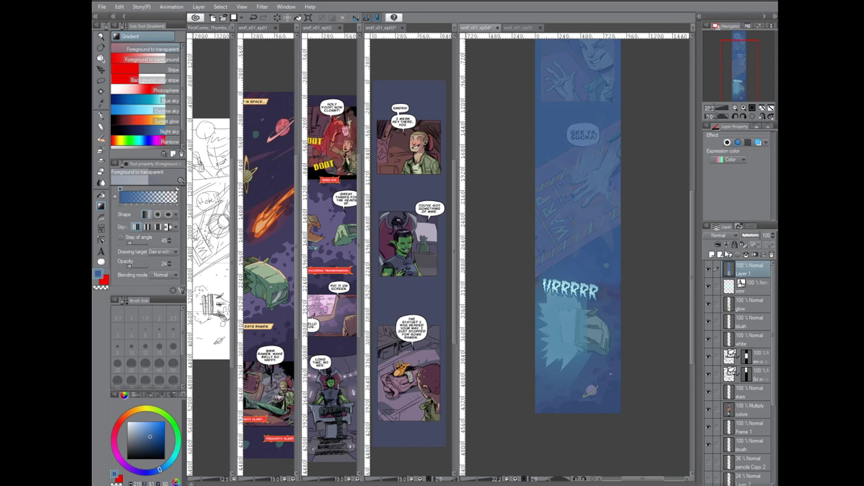
left_click(719, 249)
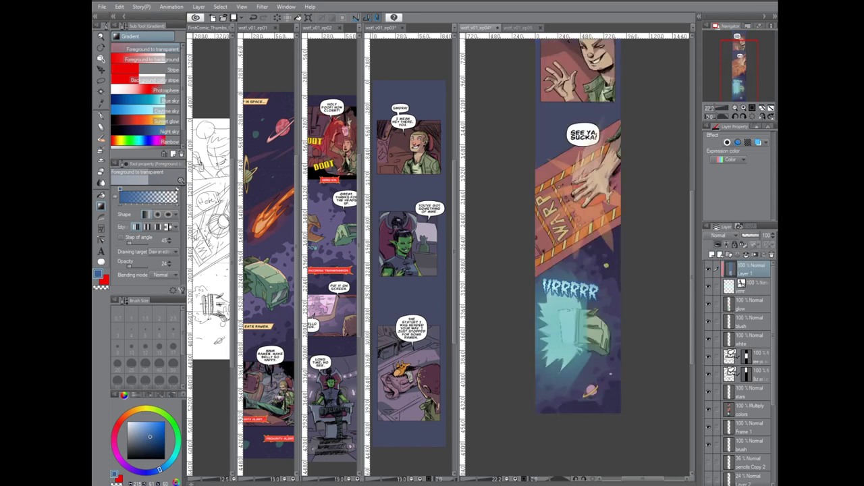
key("t")
left_click(571, 290)
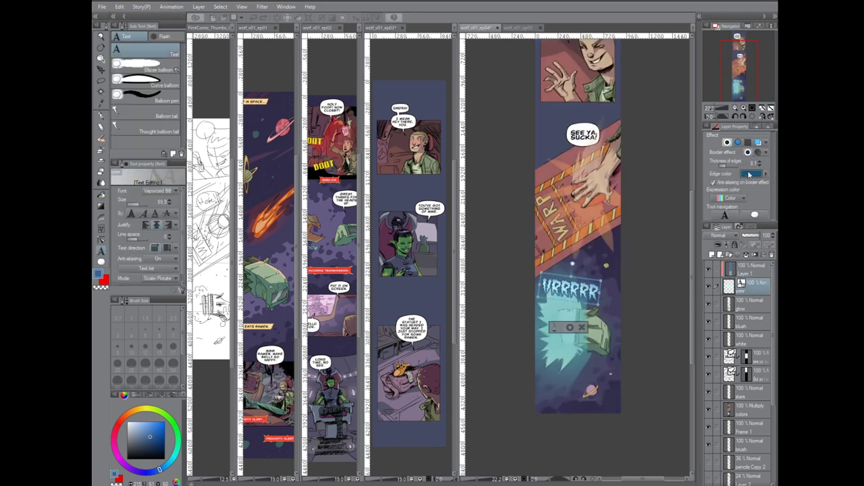
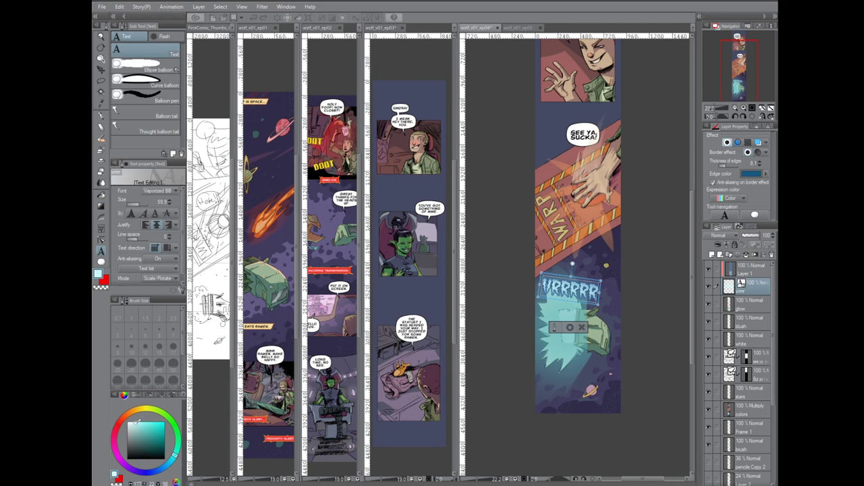
left_click(575, 329)
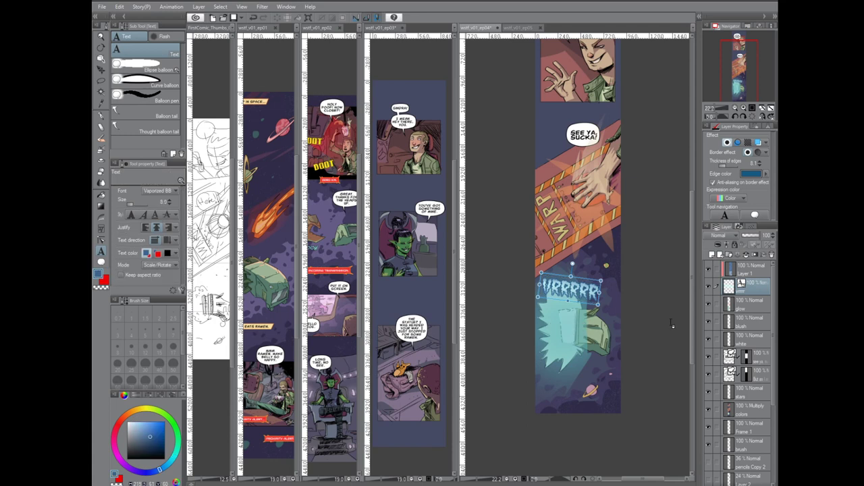
- Convert the "VRRRRR" text layer to a color vector layer, with all-black output turned off
left_click(758, 303)
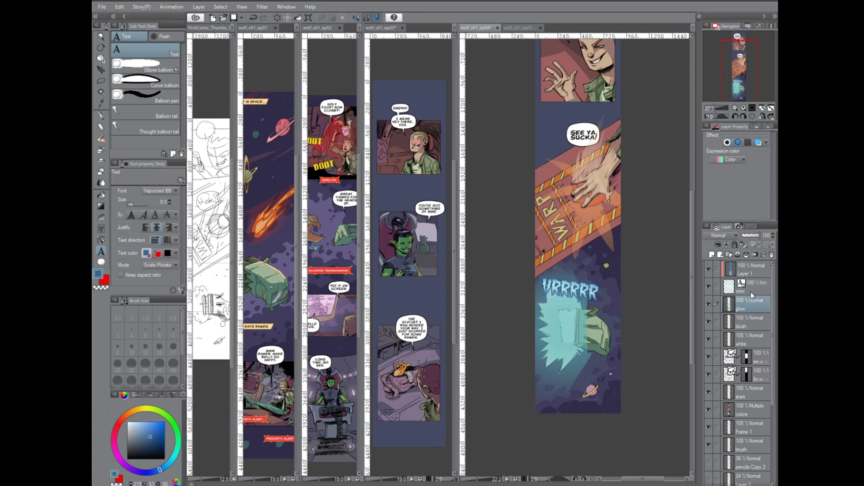
left_click(754, 290)
right_click(761, 293)
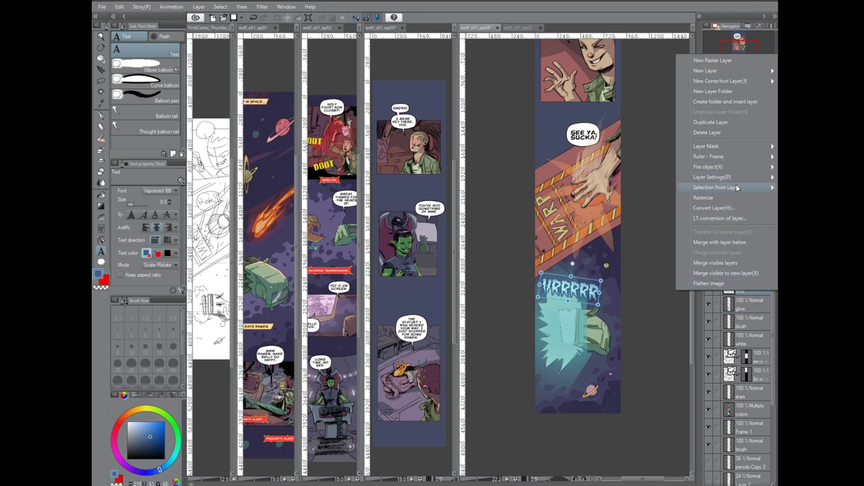
left_click(715, 208)
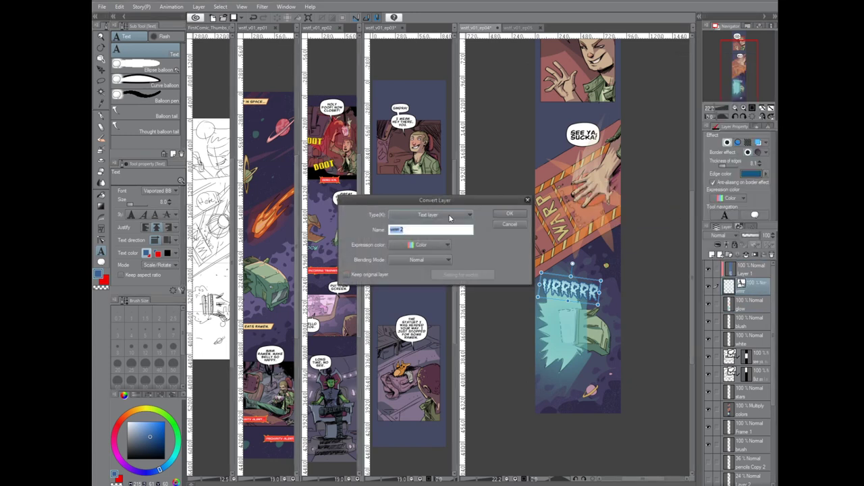
left_click(448, 216)
left_click(446, 233)
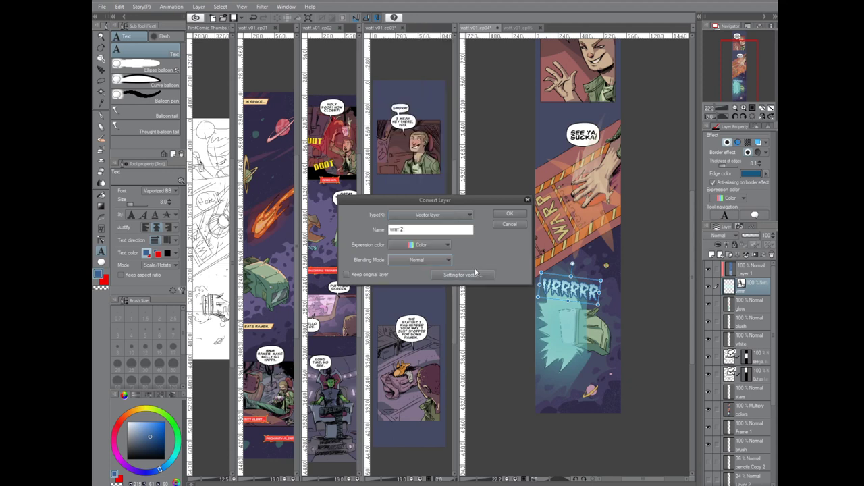
left_click(471, 275)
left_click(386, 237)
left_click(501, 211)
left_click(516, 213)
- Enlarge the V of the vector "VRRRRR" and shift individual letters to give the sound effect a staggered look
scroll(602, 328, "up", 2)
left_click(102, 240)
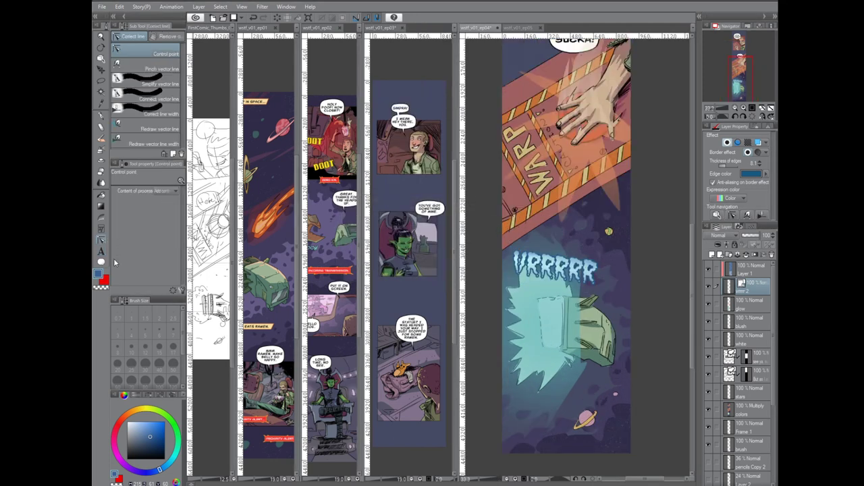
left_click(101, 59)
left_click(516, 257)
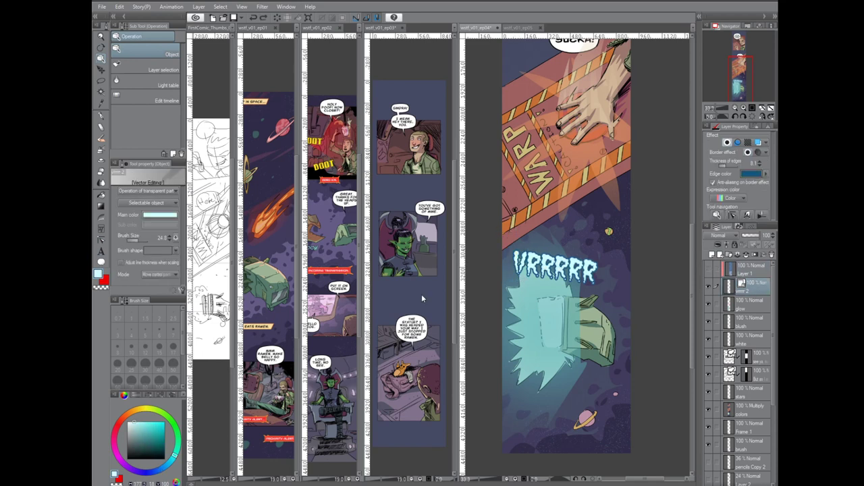
left_click(521, 237)
key("m")
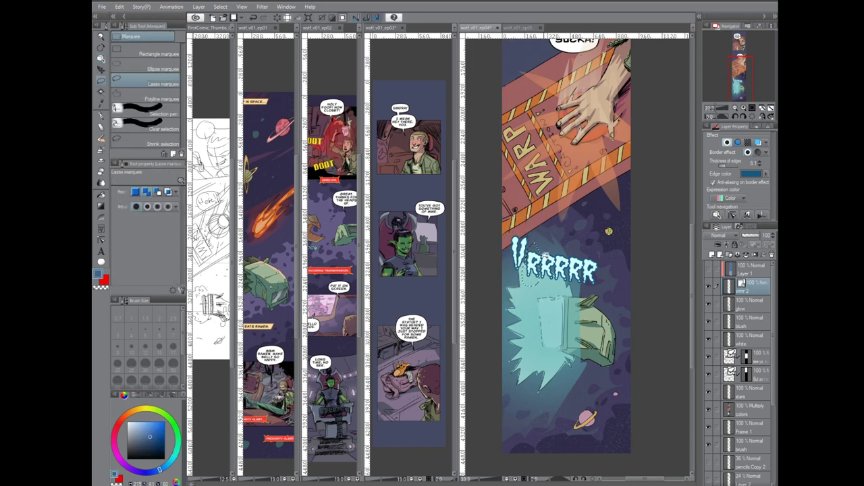
key("ctrl+t")
left_click_drag(559, 266, 559, 278)
key("Return")
- Adjust the coloring of the "VRRRRR" sound effect with the Hue/Saturation/Luminosity correction
key("ctrl+u")
left_click_drag(494, 168, 512, 168)
left_click_drag(493, 145, 495, 144)
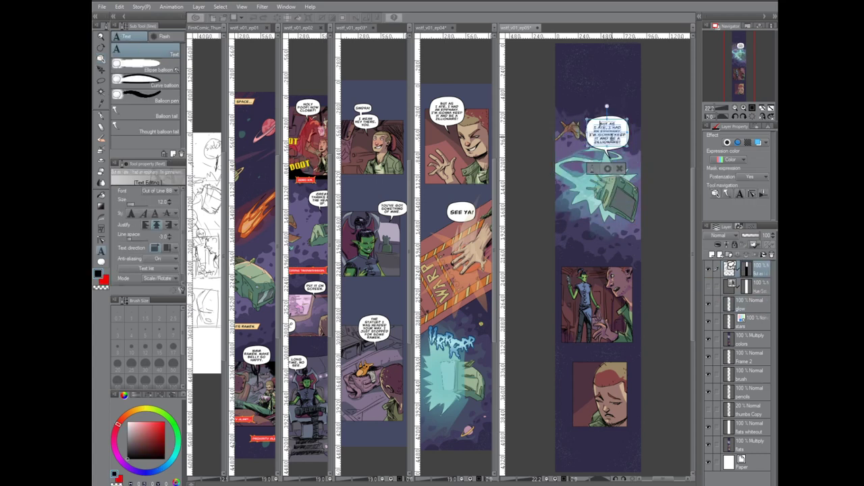
- Change the copied epiphany balloon on the fifth page to read "SUCK IT, SINDRA!" and shrink the balloon to fit
type("SUCK IT.")
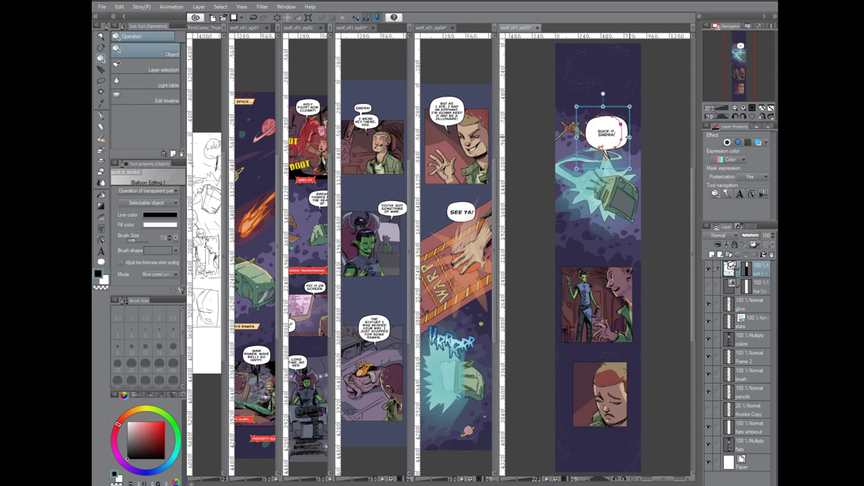
left_click_drag(599, 126, 599, 130)
left_click_drag(576, 147, 600, 134)
left_click_drag(600, 169, 600, 166)
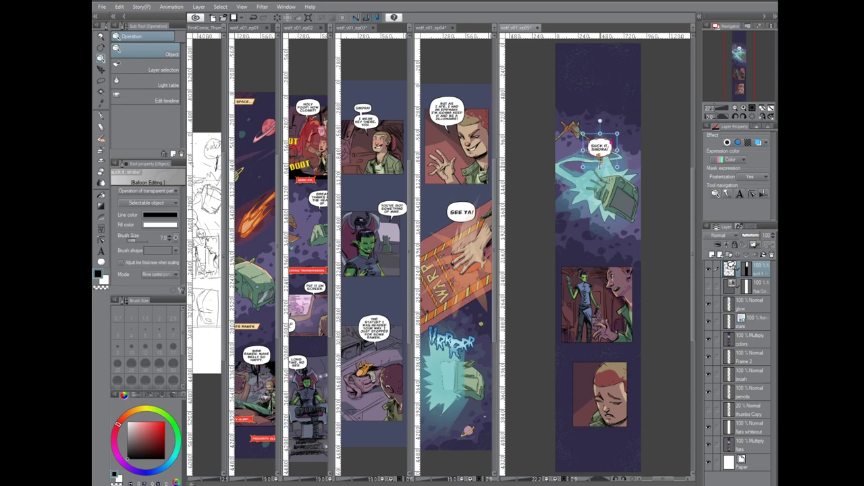
- Move the "SUCK IT, SINDRA!" balloon below the spaceship and turn its tail up toward the ship
left_click(614, 160)
left_click(601, 157)
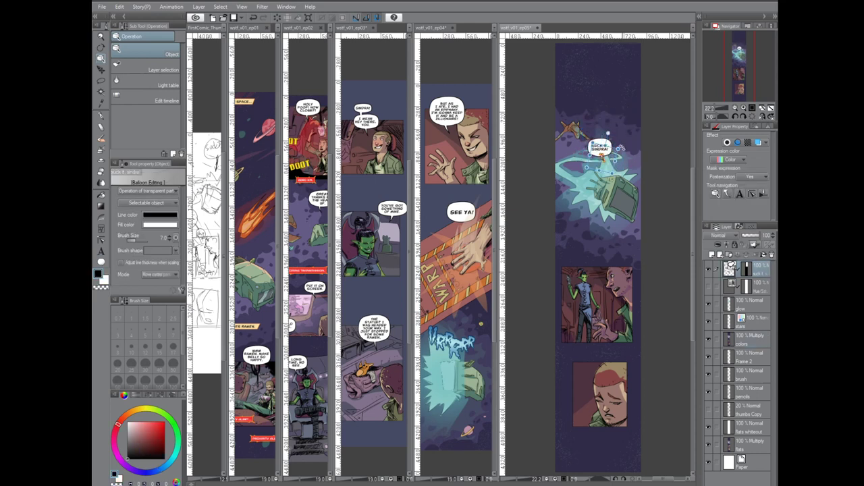
left_click_drag(598, 150, 630, 218)
left_click(617, 240)
left_click_drag(582, 237, 590, 237)
left_click_drag(646, 239, 619, 253)
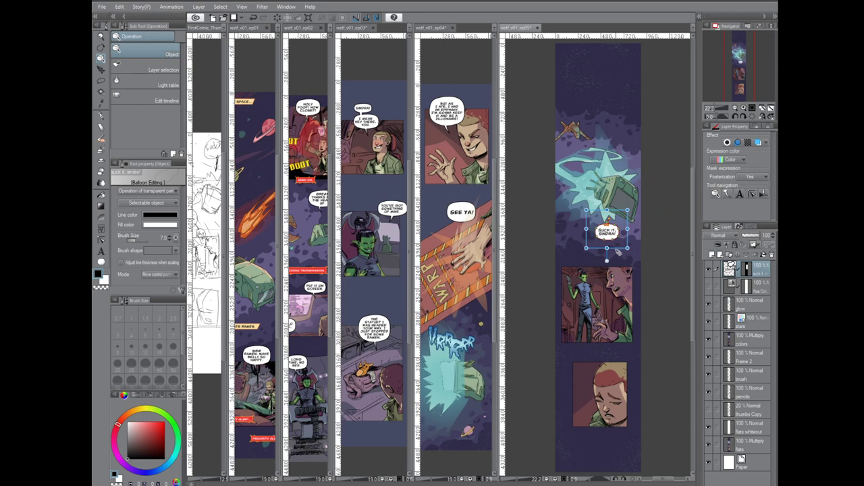
- Add a blue "CHOOOMM!" sound effect in the BadaBoom BB font above the spaceship, enlarged and slightly tilted
left_click(759, 289)
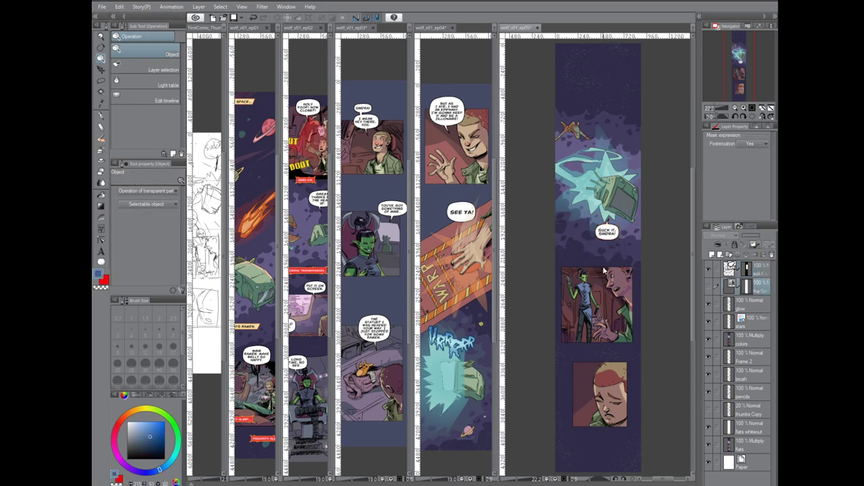
key("t")
left_click(177, 194)
left_click_drag(174, 294, 175, 210)
left_click(134, 252)
left_click(589, 166)
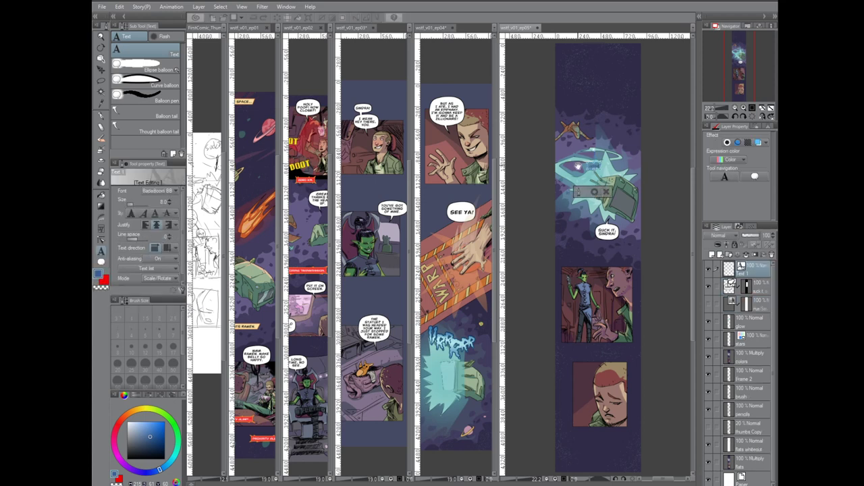
left_click_drag(603, 162, 599, 120)
left_click_drag(611, 149, 609, 166)
left_click(600, 203)
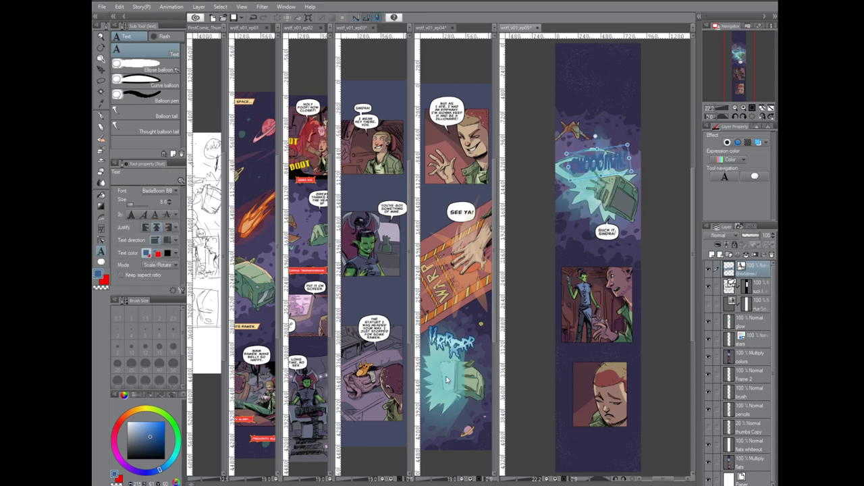
- Recolor the "CHOOOMM!" sound effect light cyan and shift it slightly up and to the right, clear of the spaceship
left_click(598, 163)
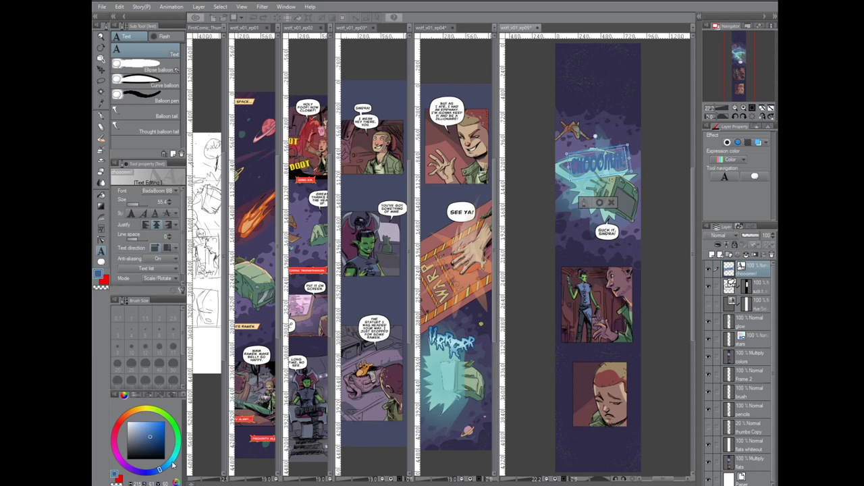
left_click(173, 464)
left_click(144, 422)
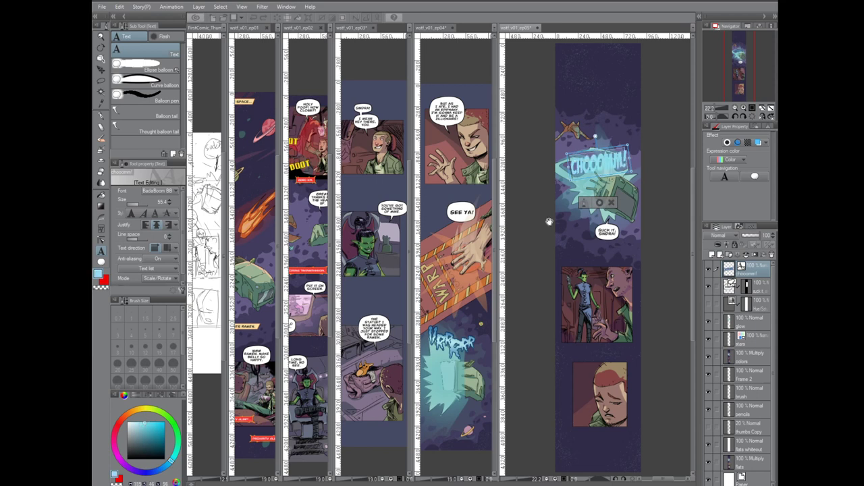
left_click_drag(614, 150, 623, 136)
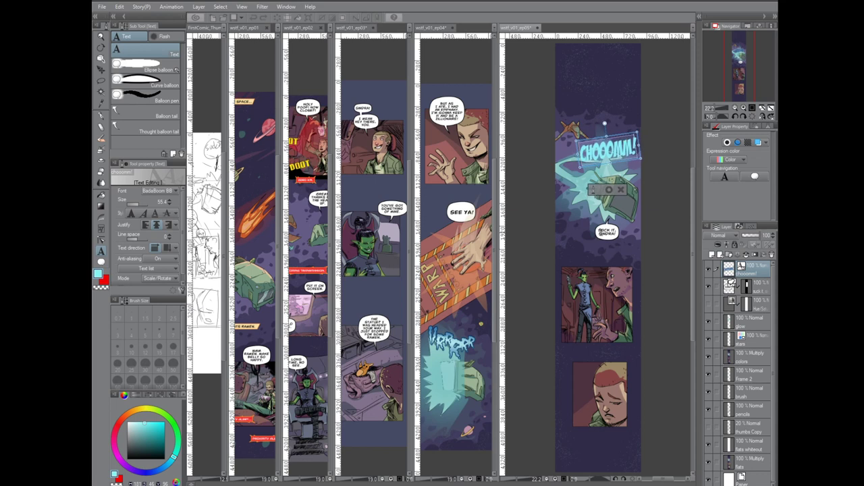
left_click(608, 190)
- Try to convert the "CHOOOMM!" text layer to a vector layer
right_click(752, 275)
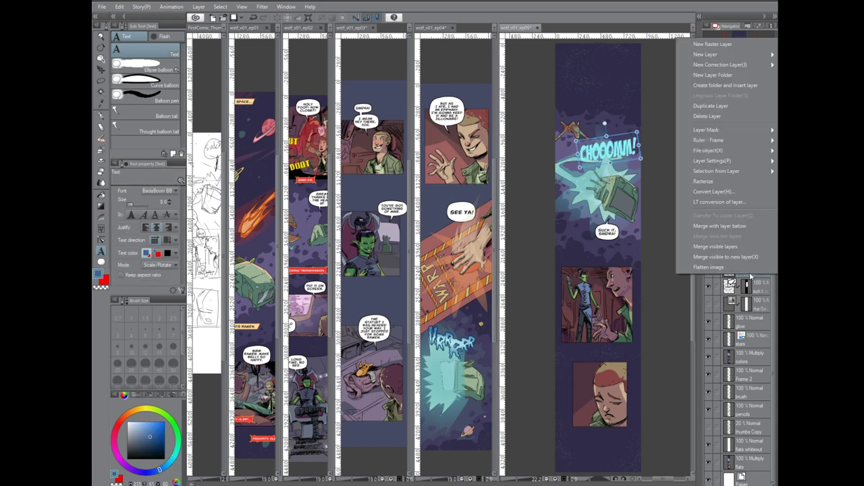
left_click(724, 193)
left_click(450, 216)
left_click(457, 233)
left_click(462, 275)
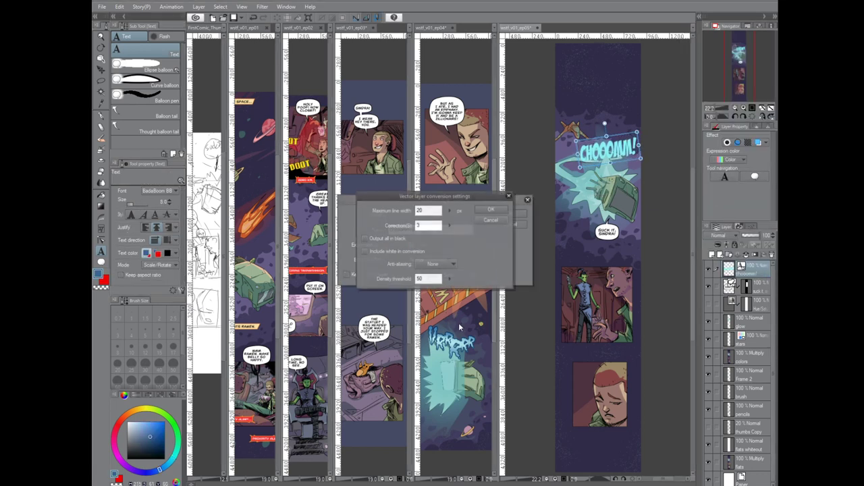
left_click(490, 210)
left_click(505, 204)
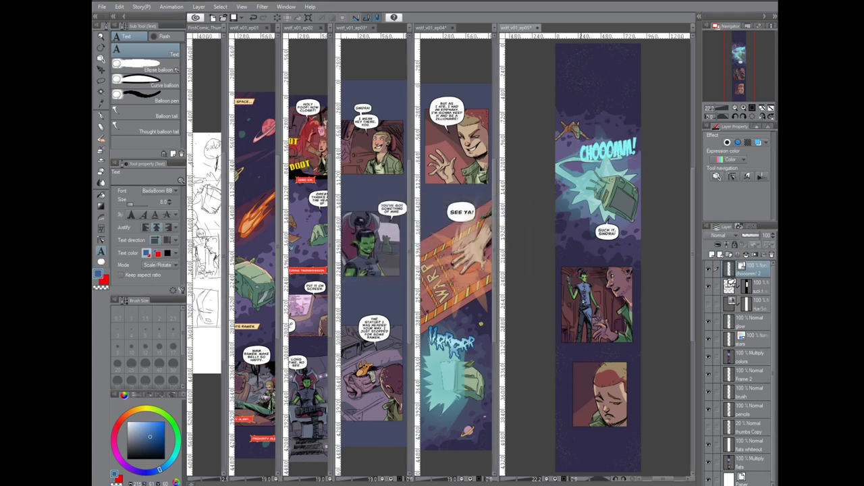
key("ctrl+z")
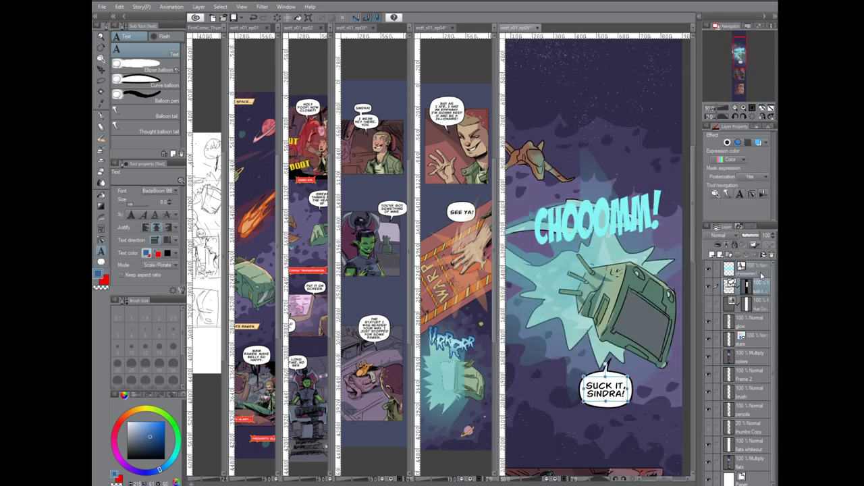
- Duplicate the "CHOOOMM!" text layer, hide the original and open the copy's text for editing
right_click(761, 276)
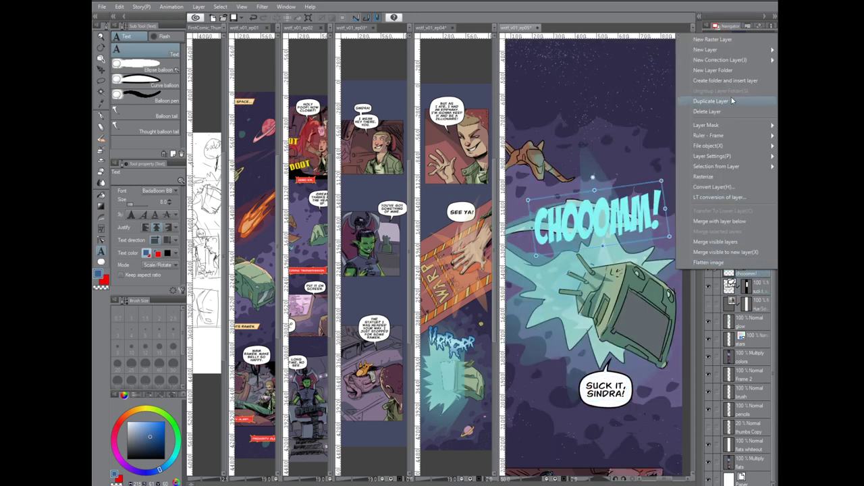
left_click(719, 104)
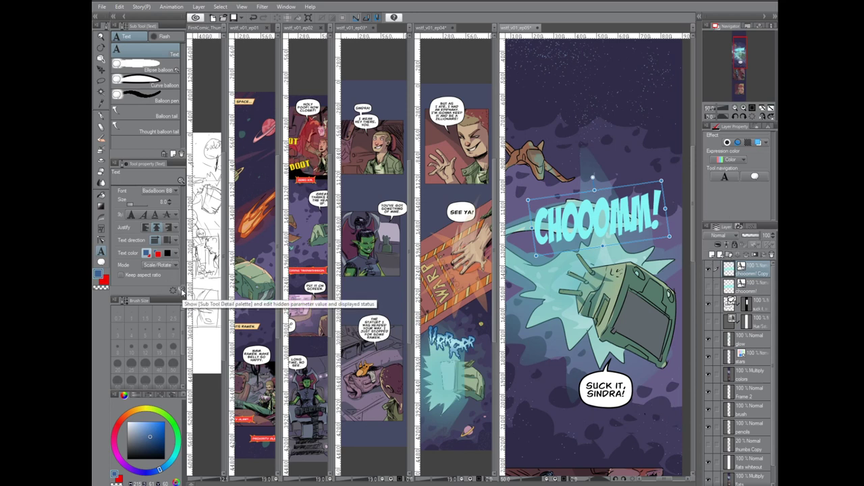
left_click(592, 221)
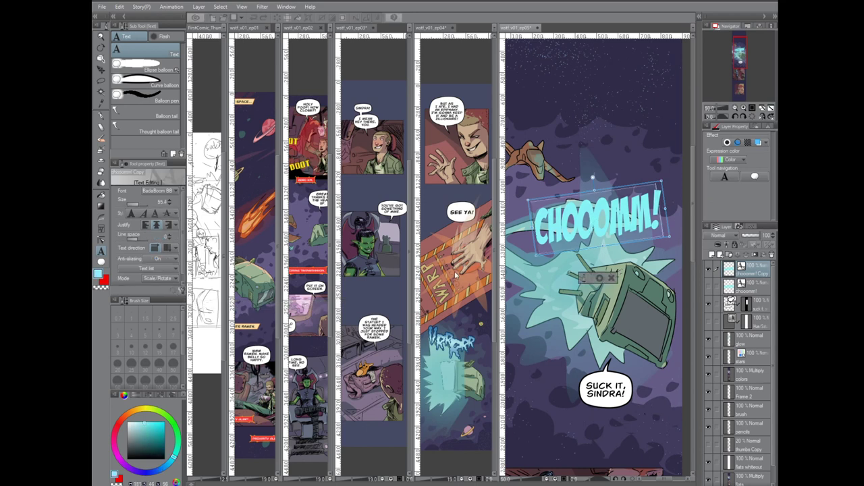
- Examine the line spacing, text direction and reading settings of the copied "CHOOOMM!" text
left_click(182, 290)
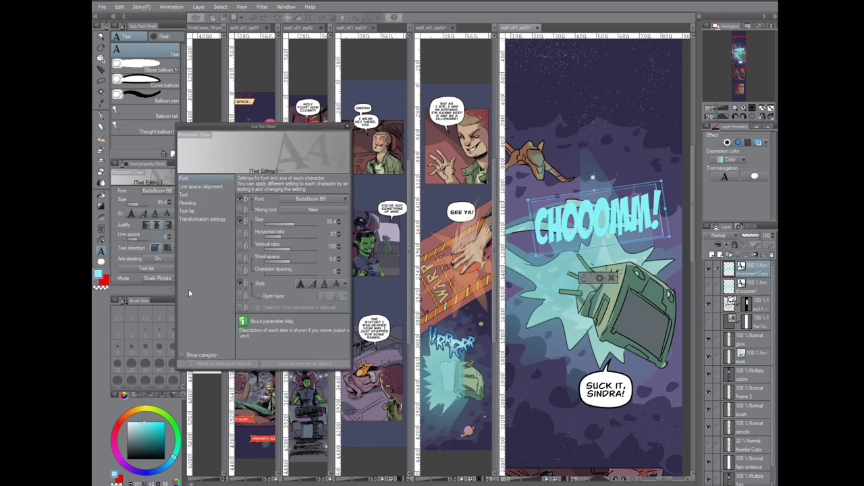
left_click(213, 187)
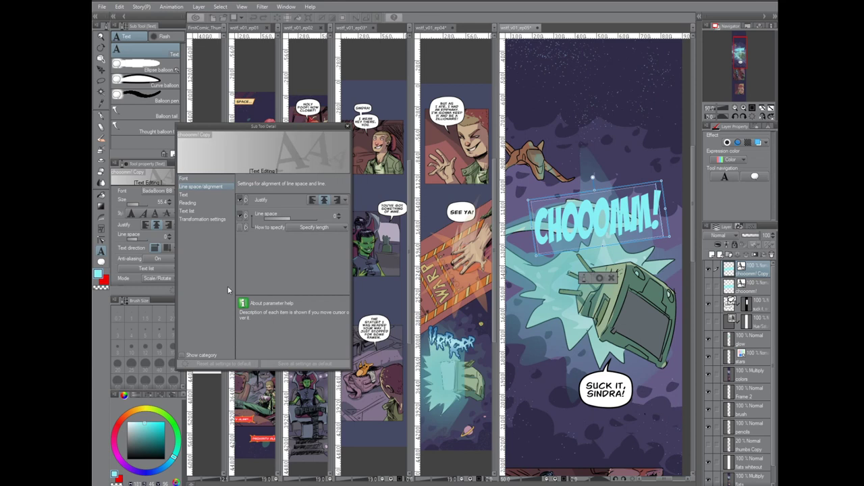
left_click(206, 202)
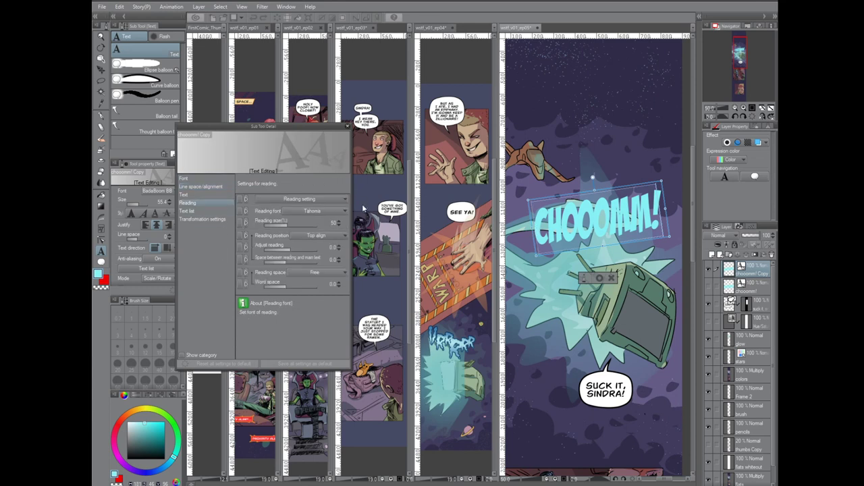
left_click(202, 195)
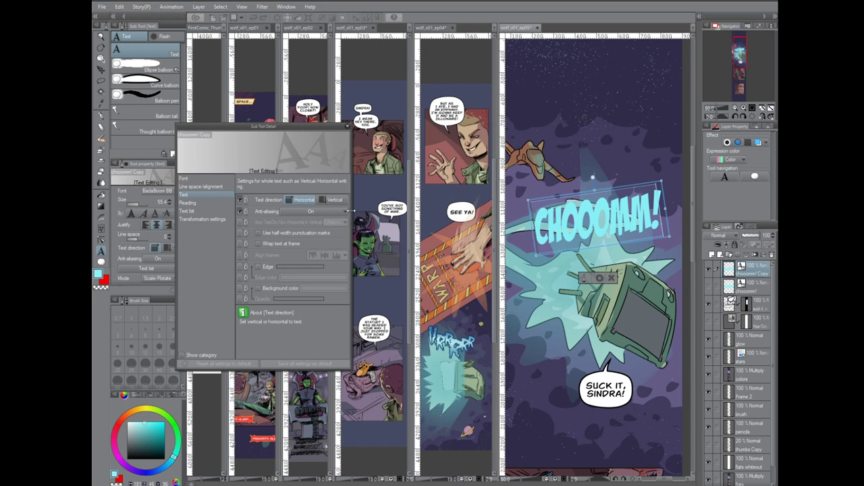
left_click(222, 187)
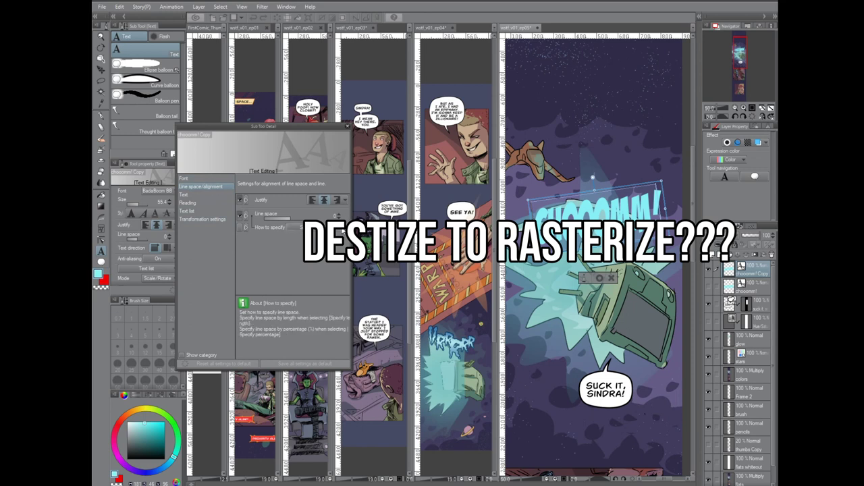
left_click(345, 229)
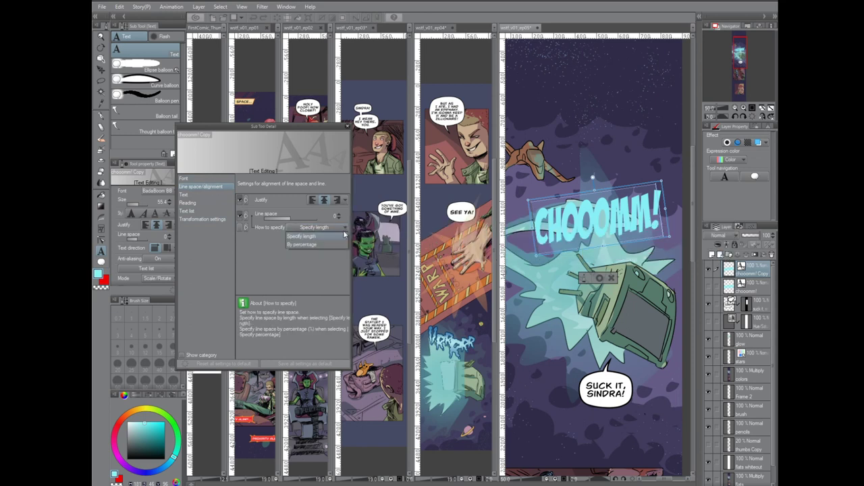
left_click(325, 235)
- Increase the character spacing of the copied "CHOOOMM!" text so the letters stand further apart
left_click(197, 179)
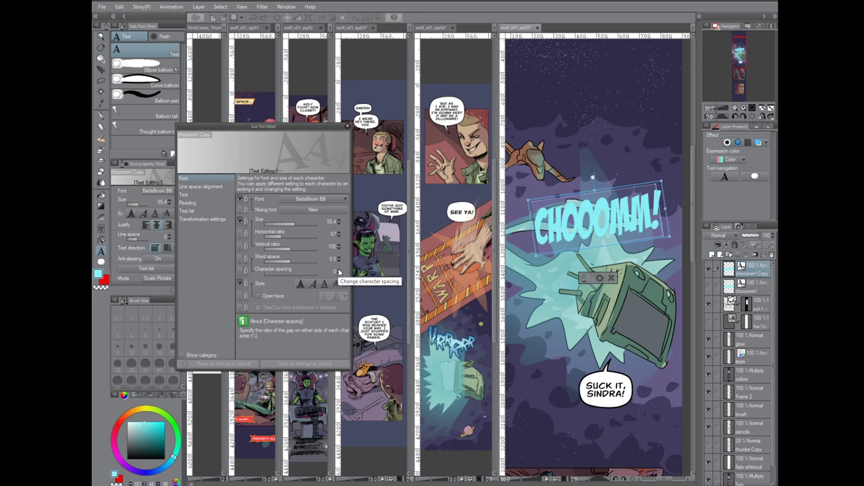
left_click(340, 270)
left_click(339, 269)
left_click(340, 269)
left_click(339, 269)
left_click(340, 270)
left_click(339, 269)
left_click(308, 261)
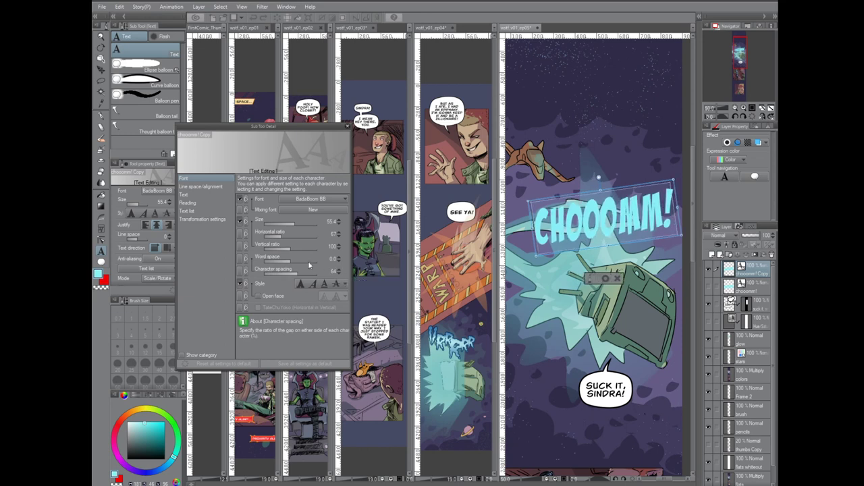
left_click(348, 127)
- Rasterize the copied "CHOOOMM!" layer, then resize and shift one of its first letters separately
right_click(751, 268)
left_click(734, 195)
key("m")
key("ctrl+t")
mouse_move(548, 196)
left_mouse_down()
mouse_move(545, 166)
mouse_move(537, 182)
mouse_move(538, 275)
mouse_move(571, 250)
mouse_move(574, 186)
left_mouse_up()
key("Return")
key("k")
left_click_drag(572, 224, 571, 215)
- Resize more letters of "CHOOOMM!" individually for an uneven, bouncing look and move the end of the word slightly inward
key("m")
key("ctrl+t")
mouse_move(590, 177)
left_mouse_down()
mouse_move(605, 161)
mouse_move(621, 192)
left_mouse_up()
key("Return")
key("ctrl+t")
key("Return")
key("ctrl+t")
left_click_drag(642, 182, 646, 151)
key("Return")
key("k")
left_click_drag(654, 211, 646, 216)
- Add a black border effect around the "CHOOOMM!" lettering and adjust its thickness
left_click(727, 143)
left_click(751, 173)
left_click(261, 389)
left_click(444, 275)
left_click_drag(720, 166, 727, 166)
- Add a raster layer above "CHOOOMM!" with blue foreground-to-transparent gradients and clip it to the lettering
left_click(711, 254)
key("g")
left_click(160, 425)
left_click(165, 465)
left_click_drag(597, 405, 598, 230)
left_click_drag(598, 392, 597, 162)
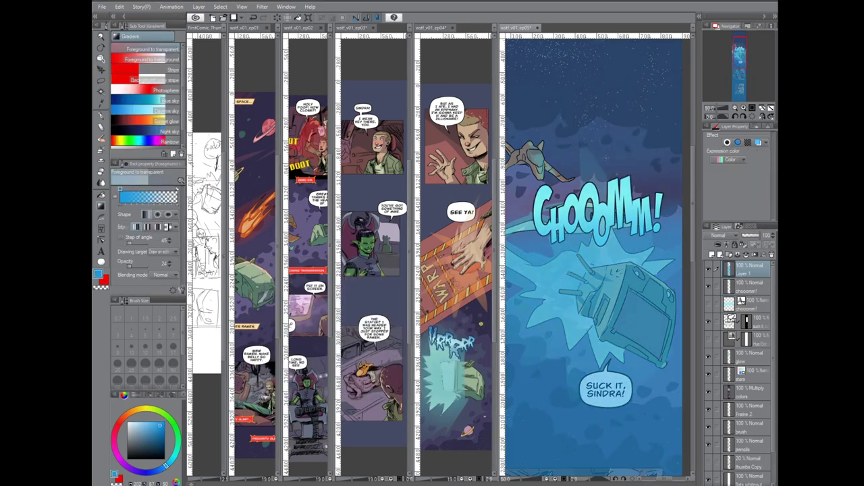
left_click_drag(597, 61, 598, 203)
left_click(725, 235)
left_click(719, 259)
left_click(719, 245)
- Duplicate the "SEE YA!" balloon layer on the ep04 page and enlarge the lower balloon behind the original
scroll(683, 349, "down", 1)
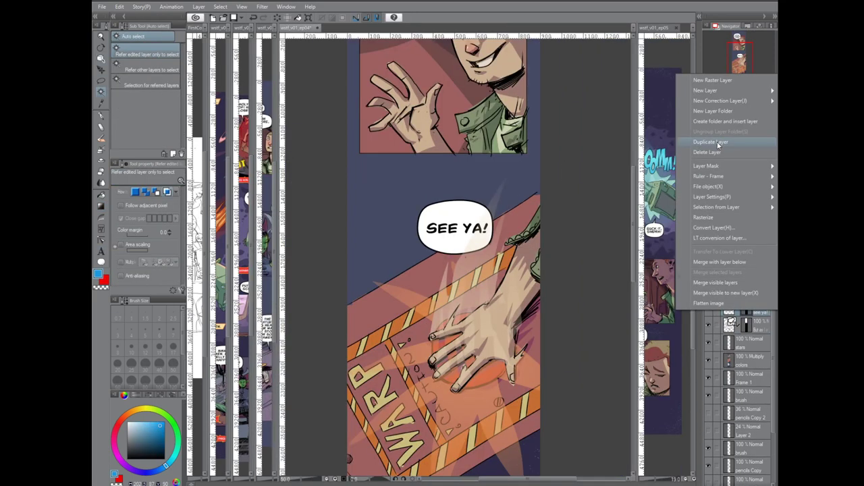
left_click(718, 144)
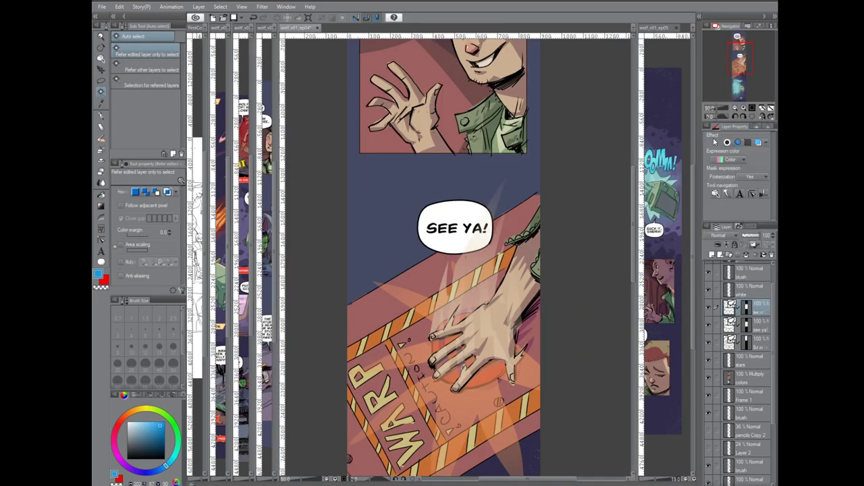
key("o")
mouse_move(504, 191)
left_mouse_down()
mouse_move(511, 187)
mouse_move(498, 196)
mouse_move(508, 186)
left_mouse_up()
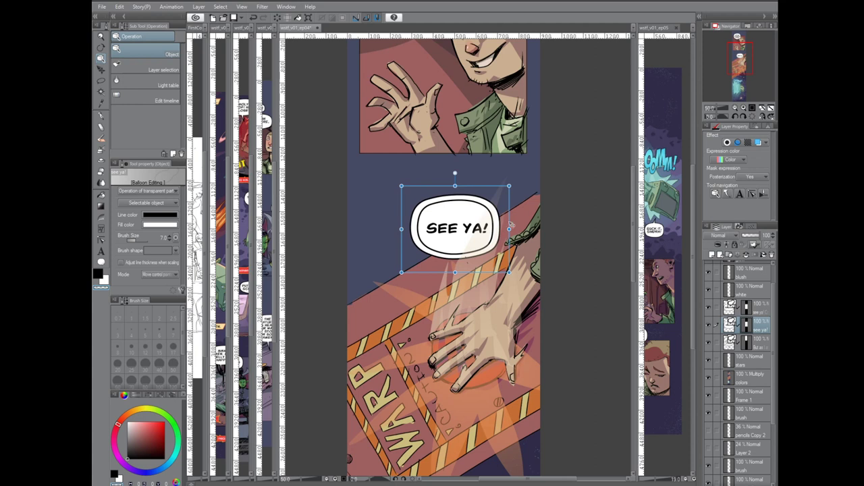
- Fill the enlarged balloon behind "SEE YA!" with red FA0101
left_click(162, 225)
left_click(363, 286)
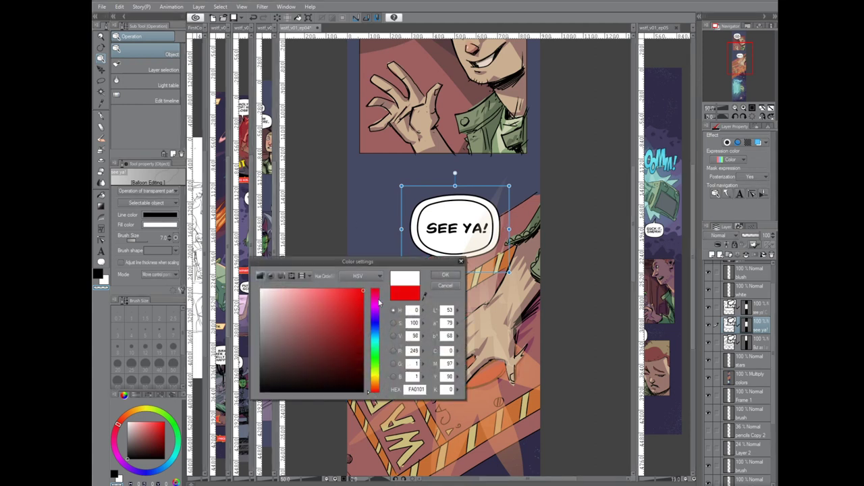
left_click(415, 389)
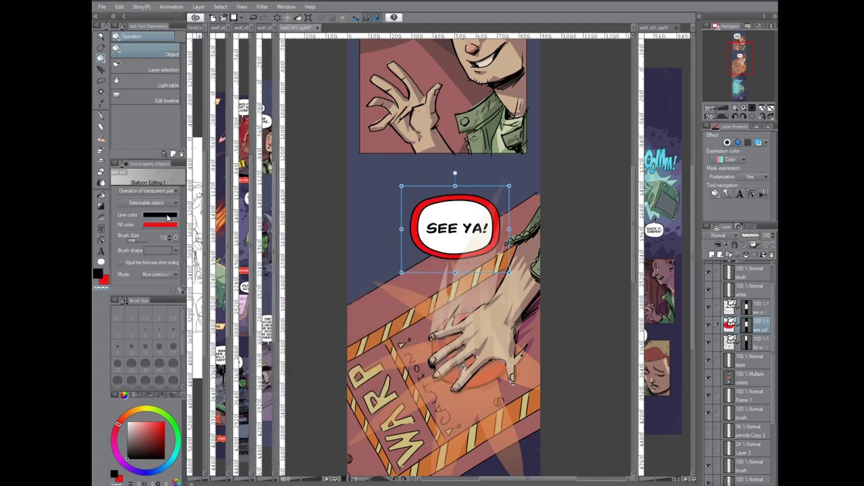
left_click(160, 214)
left_click(445, 285)
left_click(175, 238)
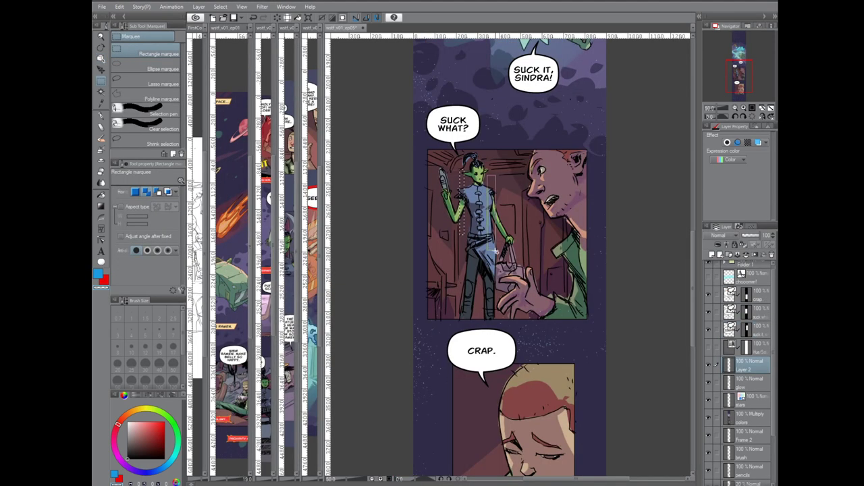
- Select several narrow vertical rectangles over the green alien in the "SUCK WHAT?" panel
left_click_drag(495, 251, 495, 252)
left_click_drag(469, 237, 478, 298)
left_click_drag(445, 191, 450, 224)
left_click_drag(504, 198, 505, 230)
left_click_drag(499, 155, 501, 196)
- Fill the selected strips over the alien with an orange foreground-to-transparent gradient and clear the selection
left_click(102, 206)
left_click(149, 410)
left_click(174, 456)
left_click(149, 427)
left_click(144, 423)
left_click_drag(119, 423, 131, 412)
left_click(155, 423)
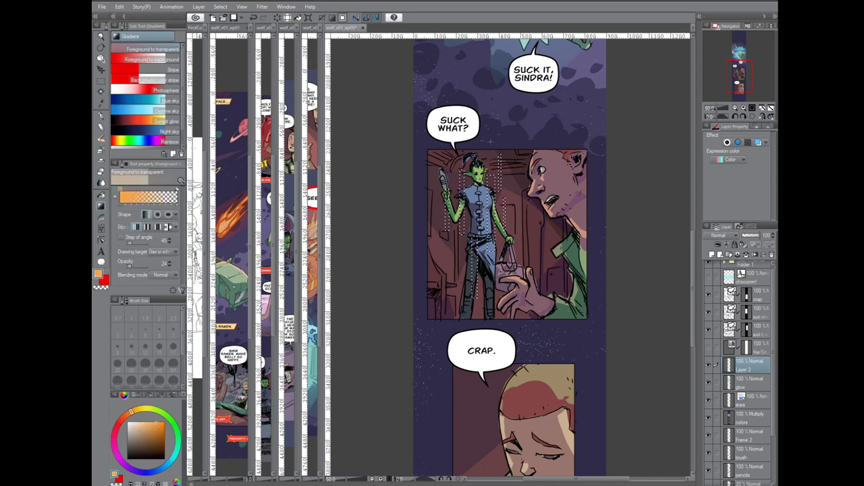
left_click_drag(486, 152, 480, 317)
key("ctrl+d")
- Select more thin vertical strips around the alien, fill them with a light green gradient and deselect
key("m")
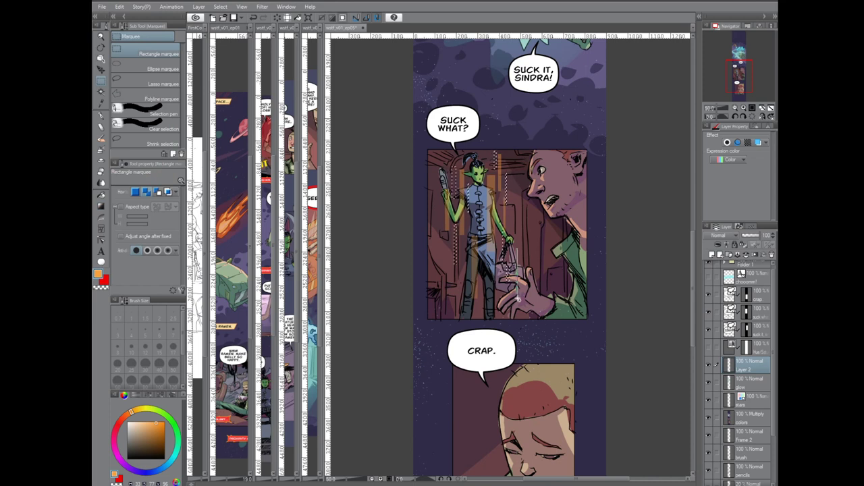
key("m")
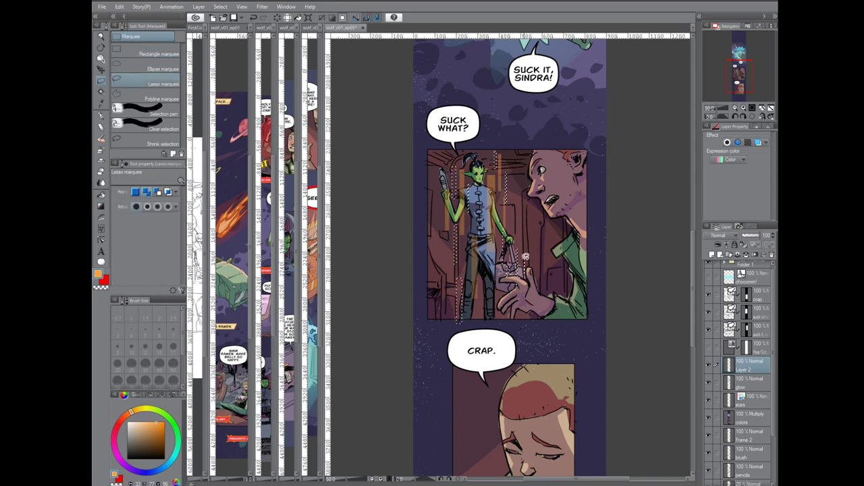
key("m")
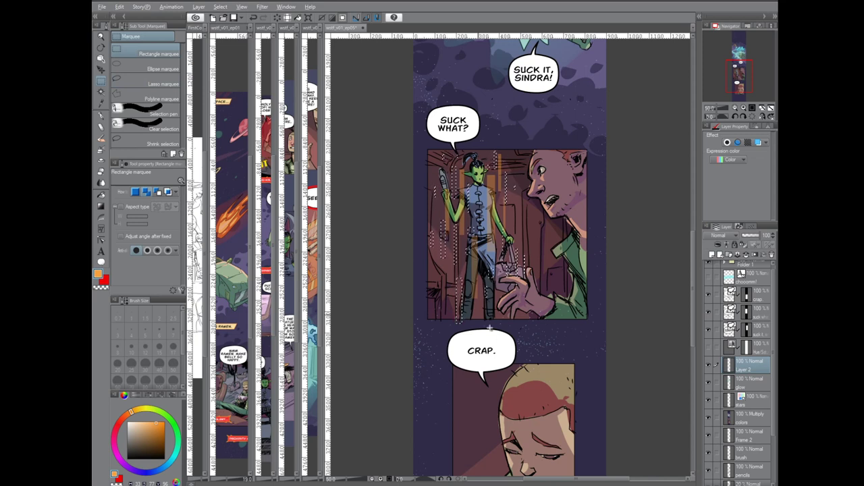
key("g")
left_click(170, 420)
left_click(142, 423)
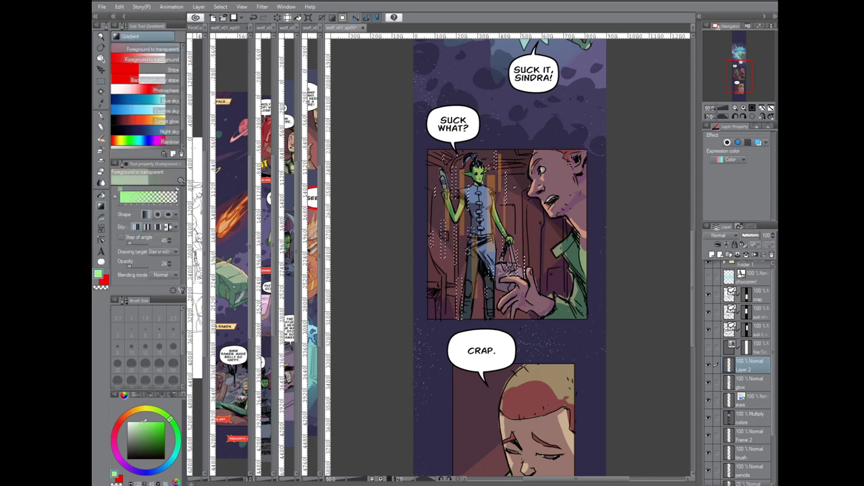
left_click_drag(441, 315, 478, 230)
key("ctrl+d")
- Select another set of small rectangles over the alien, fill them with a yellow gradient and deselect
key("m")
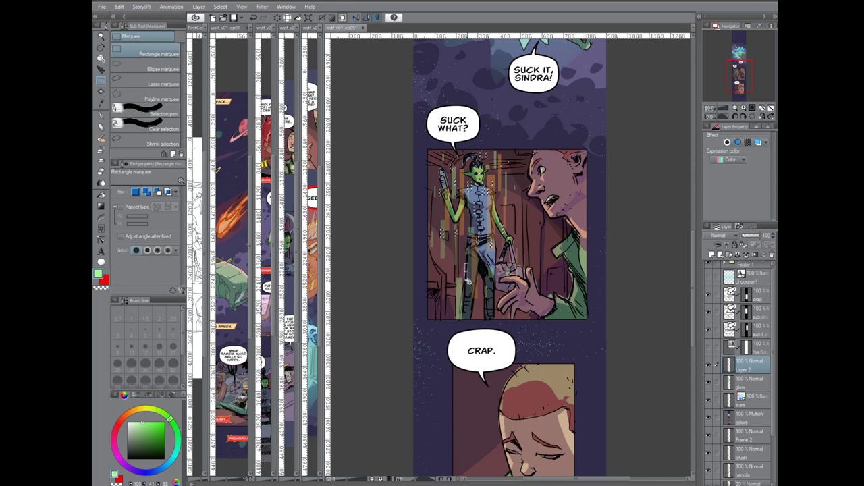
key("g")
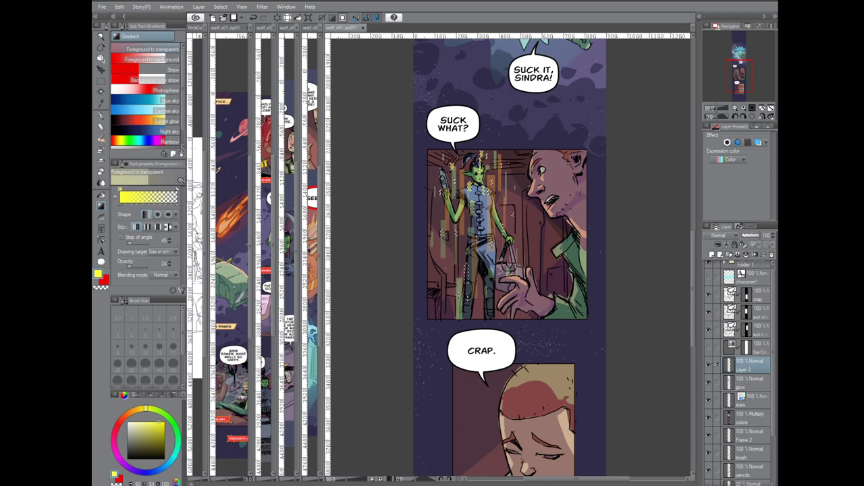
key("ctrl+d")
- Load the glow layer's contents as a selection and run a yellow-orange gradient down through the alien's panel
left_click(729, 383, "ctrl")
left_click(136, 410)
left_click(154, 422)
left_click_drag(478, 142, 478, 368)
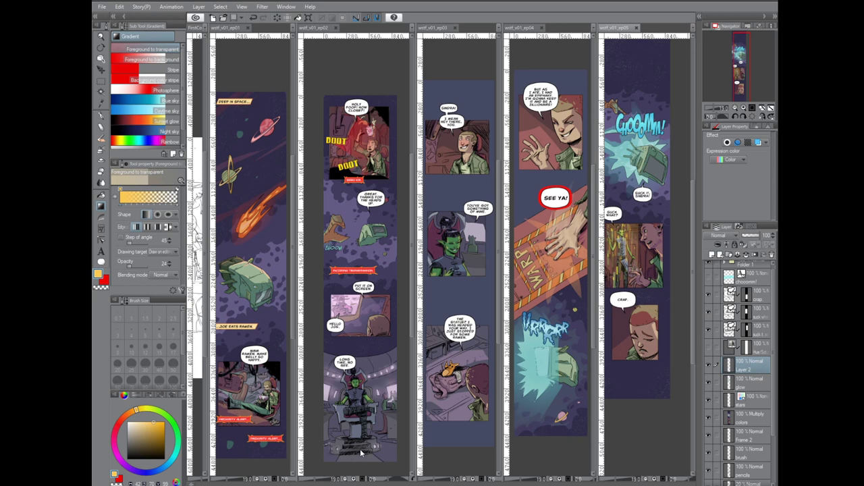
- Nudge the "I MEAN HEY THERE, YOU." lettering slightly within its balloon on the ep03 page
key("o")
left_click(460, 124)
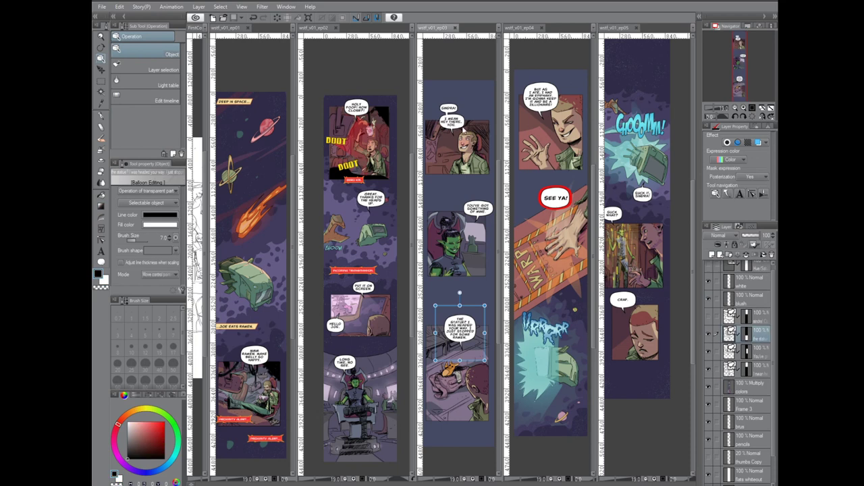
left_click(460, 123)
left_click_drag(462, 118, 463, 118)
left_click(474, 74)
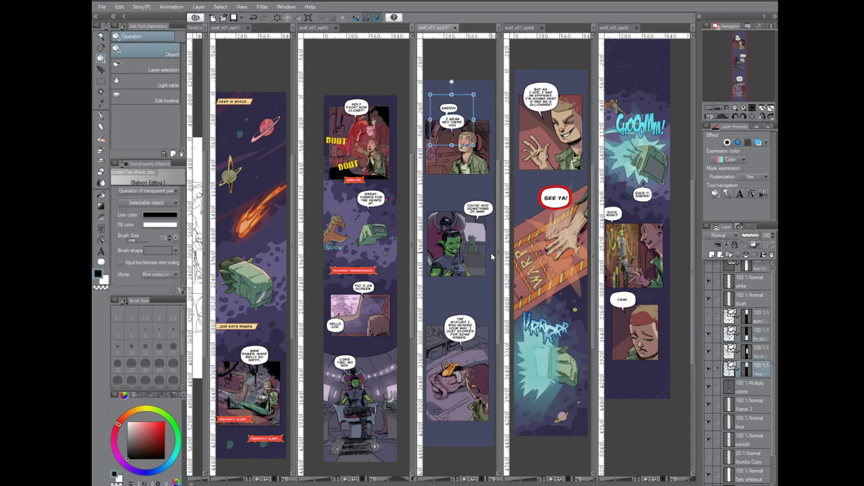
double_click(456, 119)
scroll(456, 119, "up", 4)
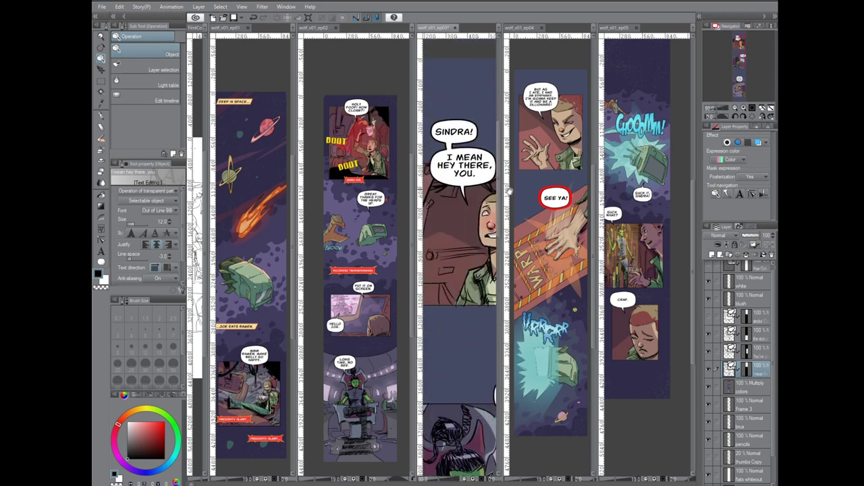
left_click_drag(479, 160, 479, 159)
left_click(480, 51)
key("ctrl+minus")
key("ctrl+minus")
key("ctrl+minus")
key("ctrl+minus")
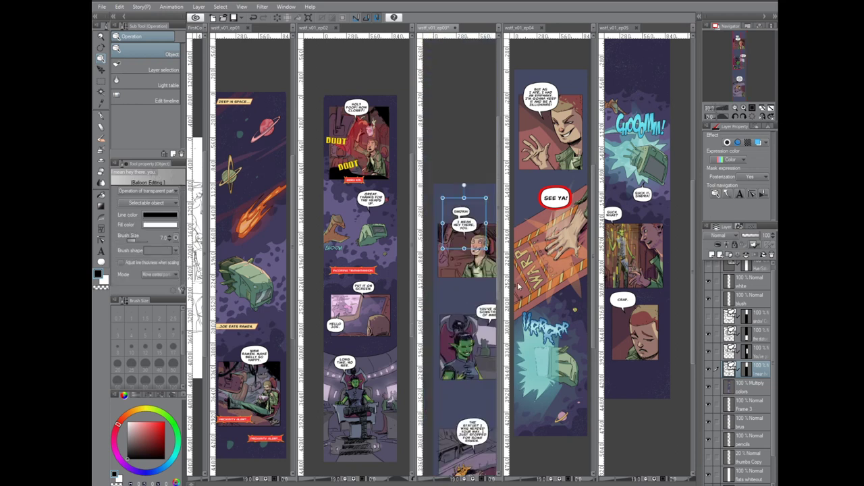
left_click_drag(494, 449, 482, 364)
scroll(481, 363, "up", 3)
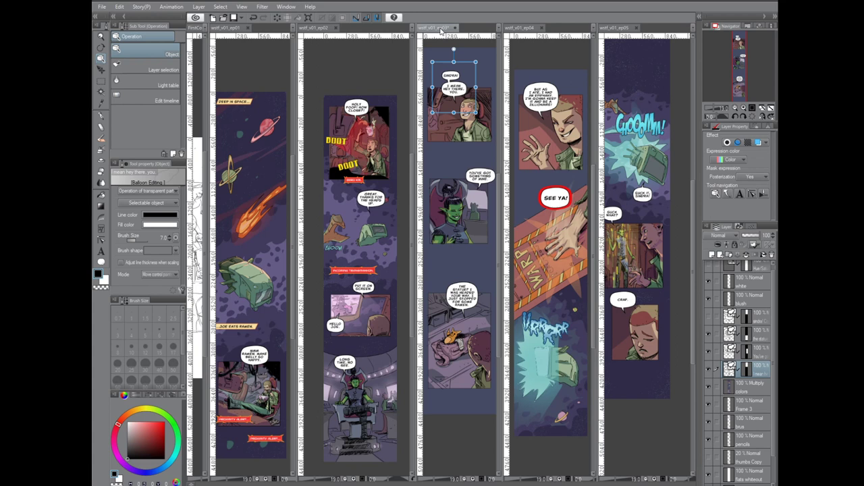
- Close the thumbnail sketches document
left_click(204, 28)
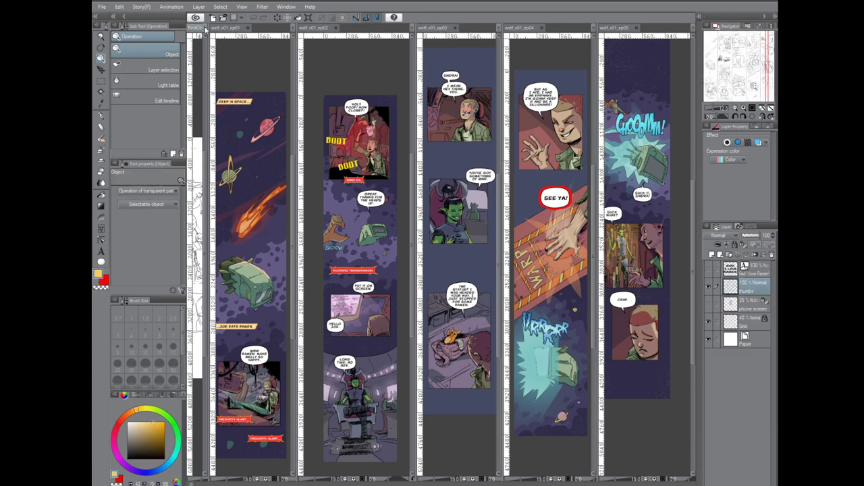
left_click(102, 6)
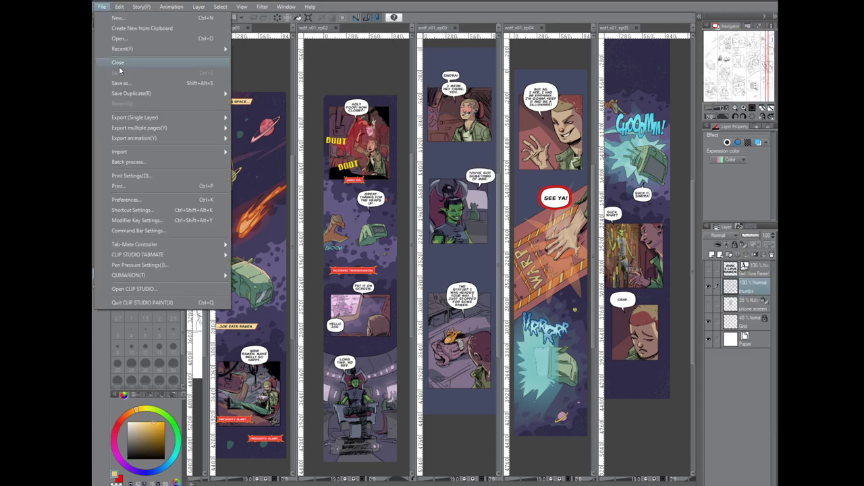
left_click(125, 62)
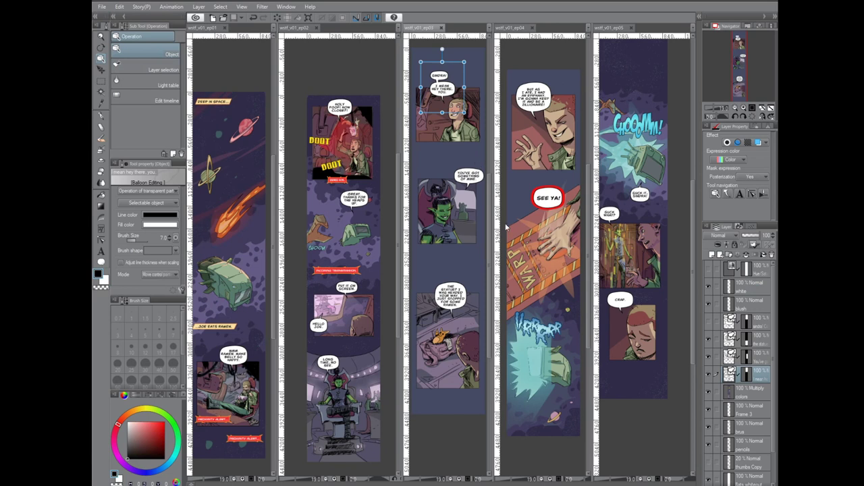
- Create a new 500 × 500 px color illustration document at 300 resolution with white paper
left_click(102, 6)
left_click(121, 18)
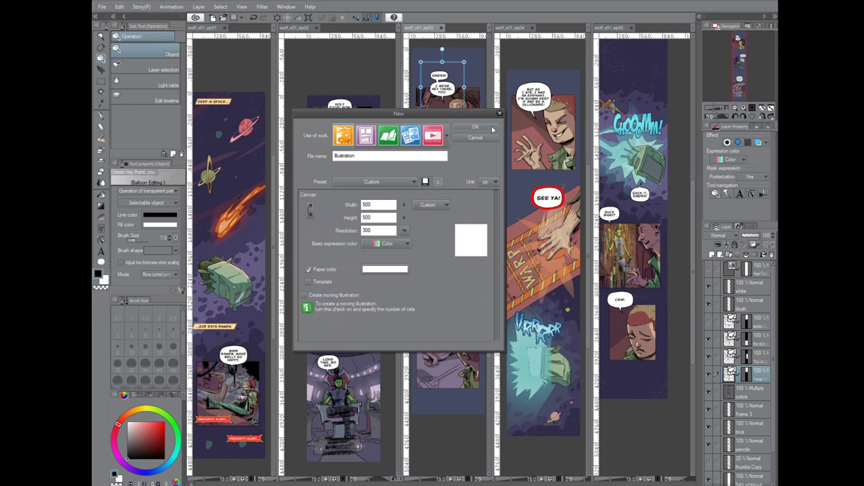
left_click(476, 129)
left_click(363, 77)
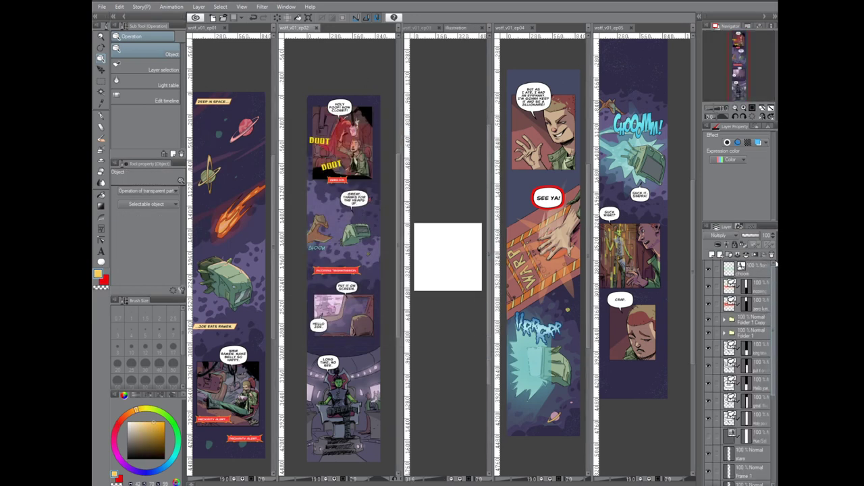
left_click(336, 270)
left_click(460, 324)
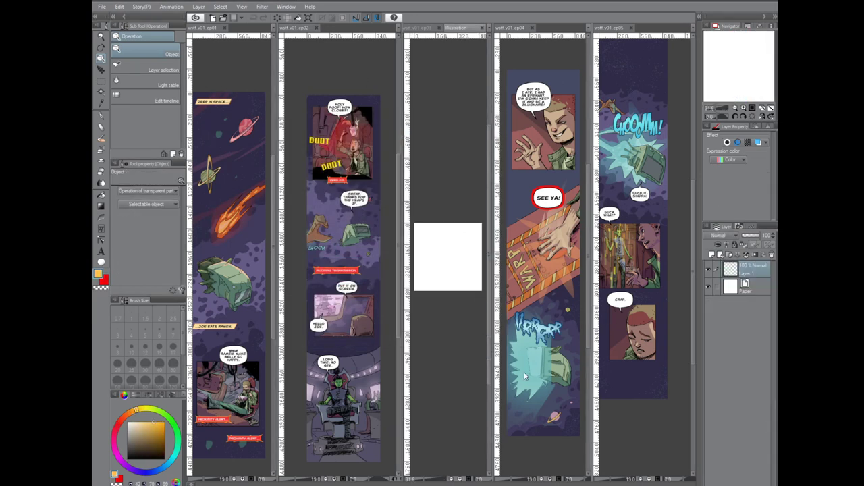
key("ctrl+v")
key("ctrl+z")
- Copy the "PROXIMITY ALERT" caption layer at the end of the ep01 page into the new illustration document
left_click(243, 439)
left_click(753, 274)
key("ctrl+a")
key("ctrl+c")
left_click(479, 373)
key("ctrl+v")
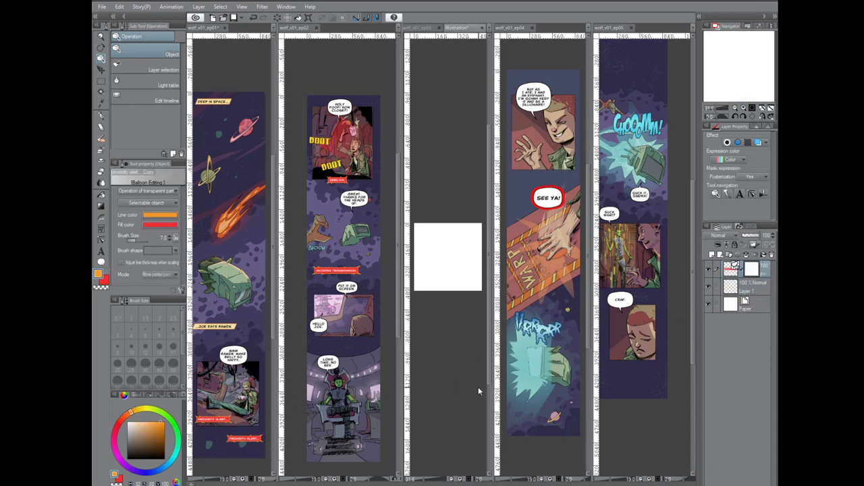
- Copy the "INCOMING TRANSMISSION" caption and the "GREAT THANKS FOR THE HEADS UP." balloon from the ep02 page into the illustration document
left_click(269, 349)
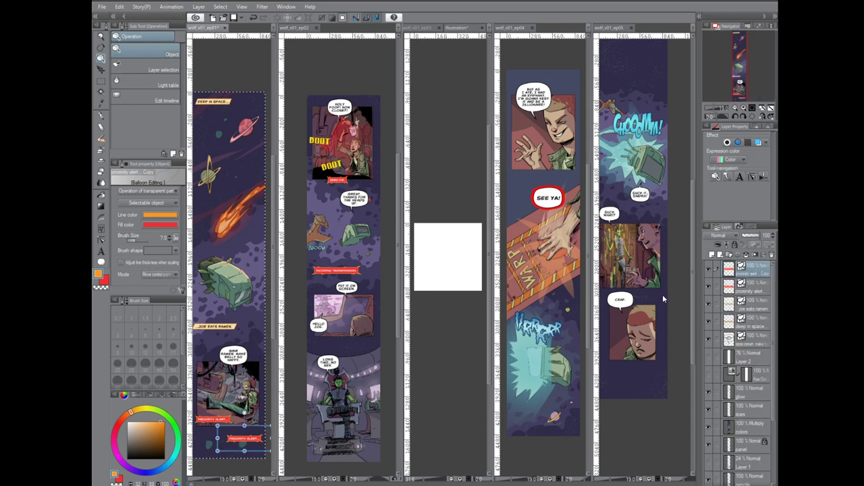
left_click(444, 375)
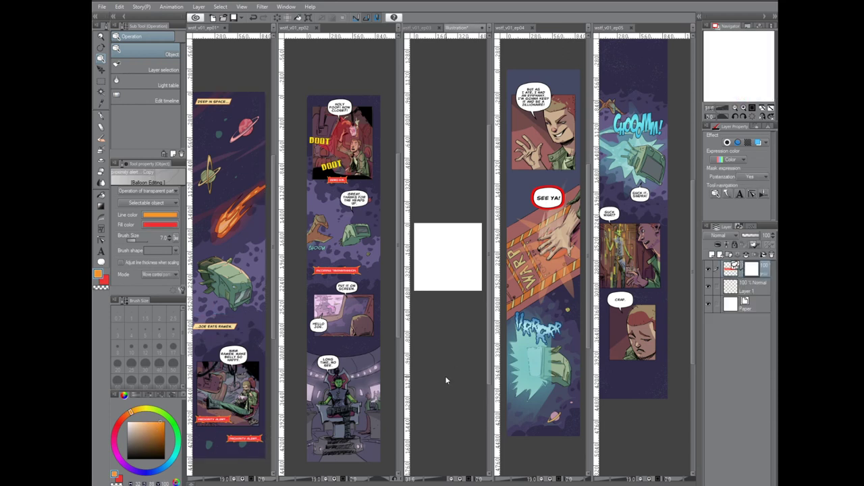
left_click(336, 270)
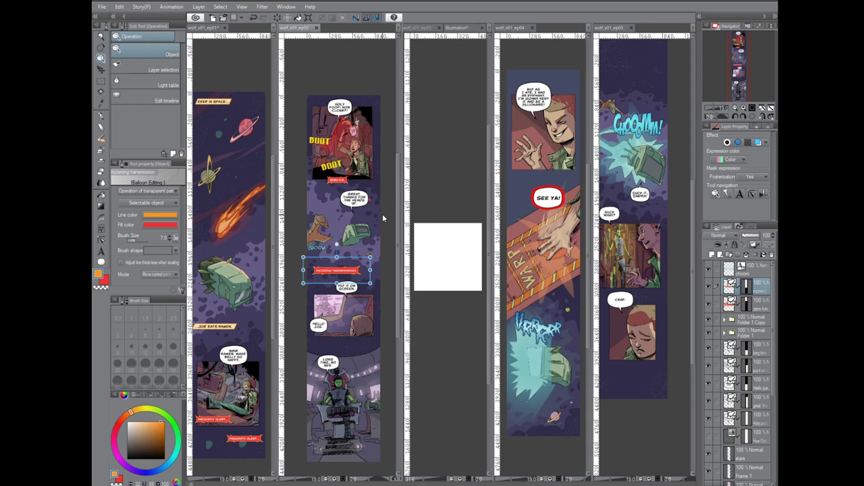
left_click(355, 201)
key("ctrl+a")
key("ctrl+c")
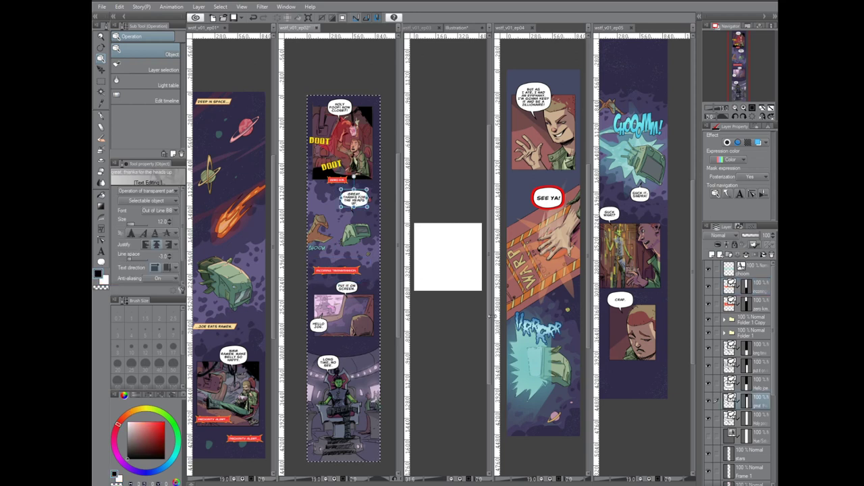
left_click(486, 344)
key("ctrl+v")
left_click_drag(474, 373, 420, 222)
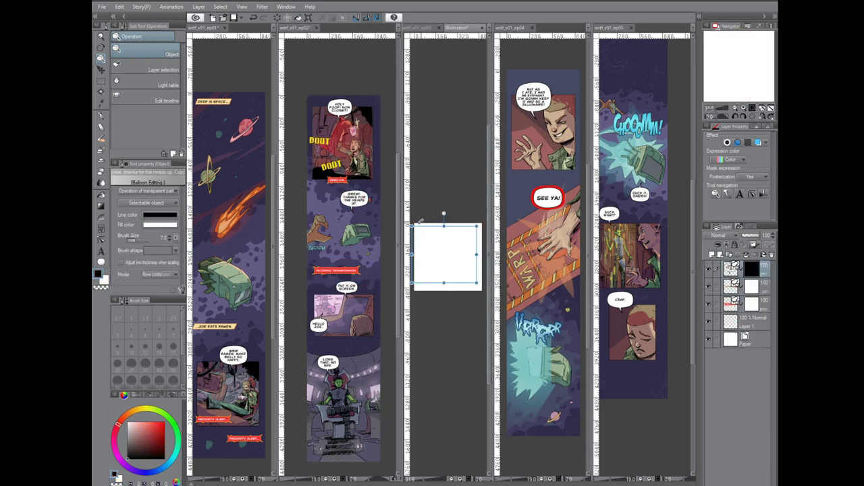
- Transform the pasted "GREAT THANKS FOR THE HEADS UP." balloon layer, moving it below the small white canvas
left_click(764, 325)
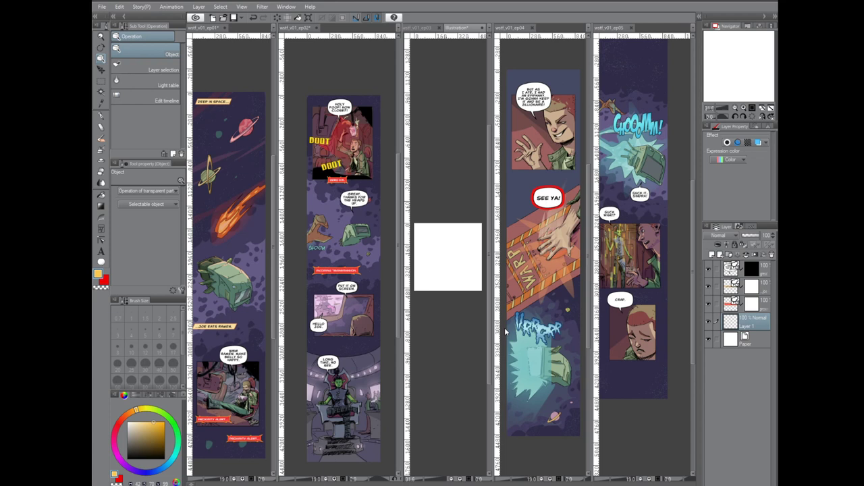
key("ctrl+minus")
key("ctrl+minus")
left_click(763, 275)
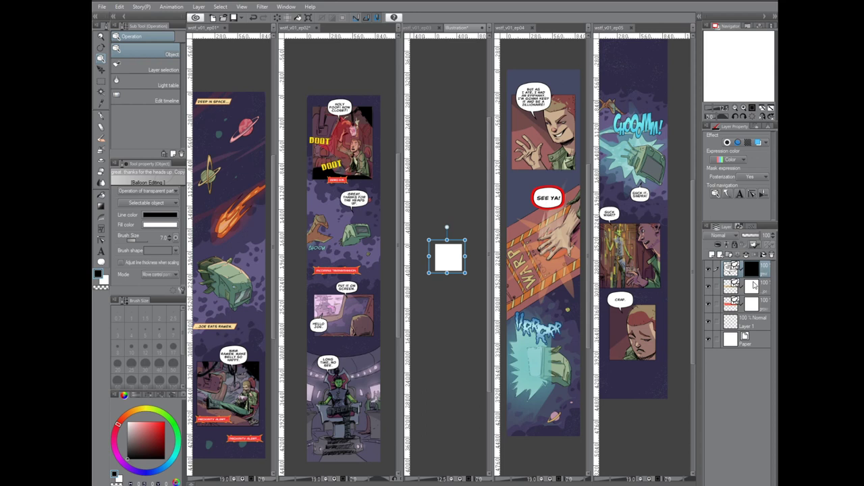
key("ctrl+t")
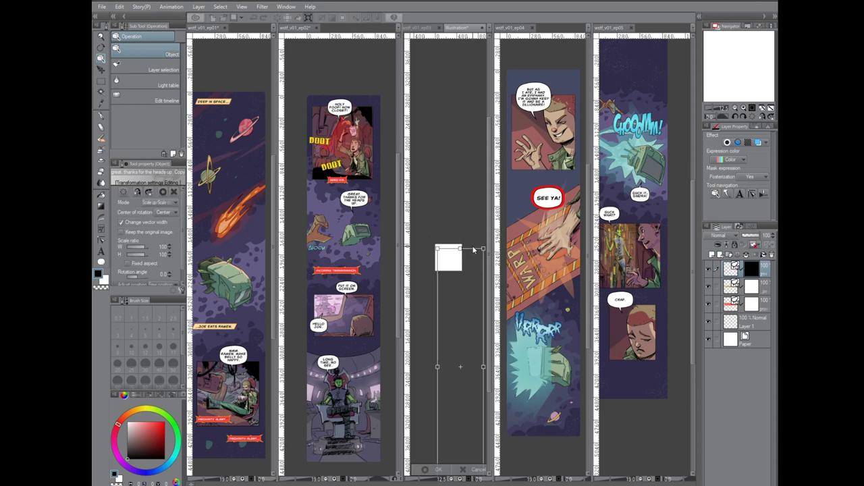
mouse_move(472, 280)
left_mouse_down()
mouse_move(459, 167)
mouse_move(458, 180)
mouse_move(470, 151)
mouse_move(463, 287)
left_mouse_up()
key("Return")
key("Delete")
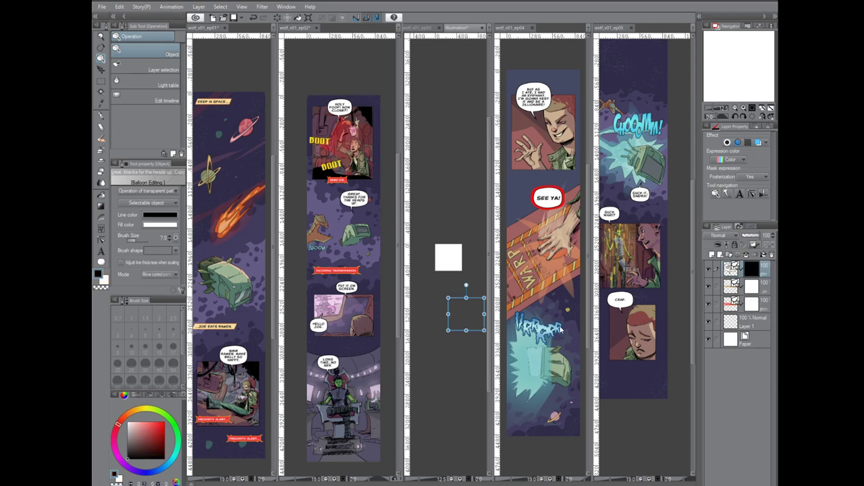
- Copy the "SEE YA!" balloon and the sound effect folders from the ep04 and ep05 pages into the illustration document
left_click(558, 336)
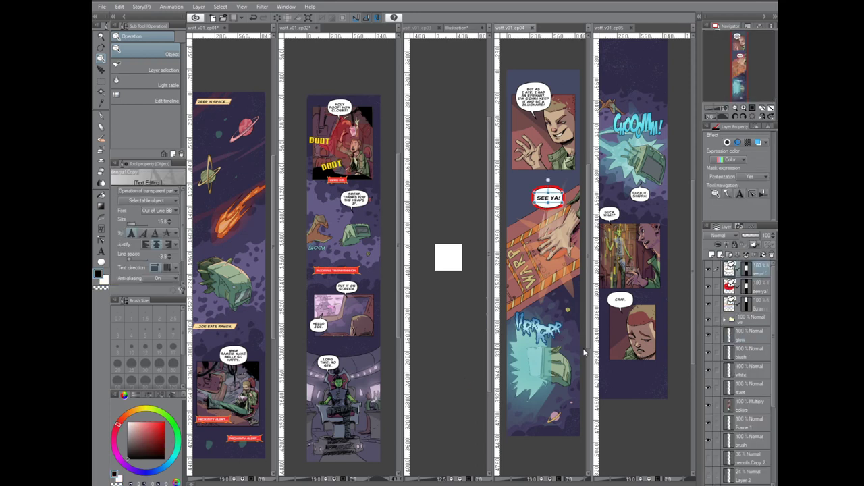
left_click(470, 376)
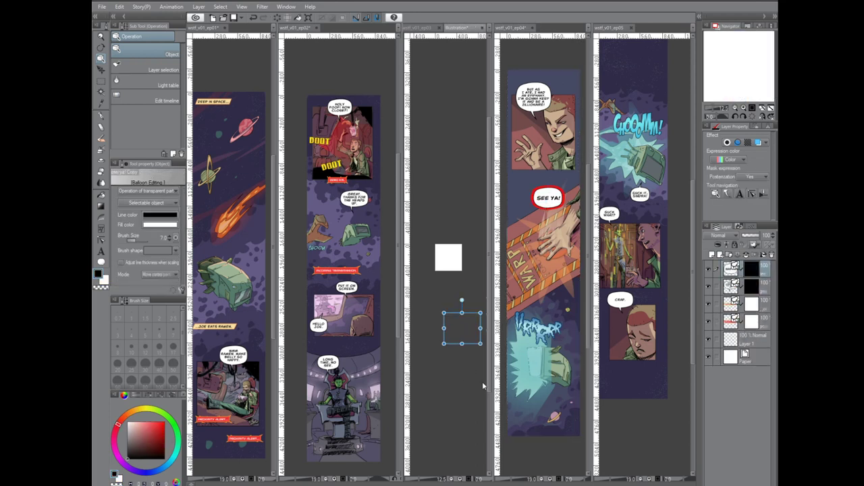
left_click(675, 303)
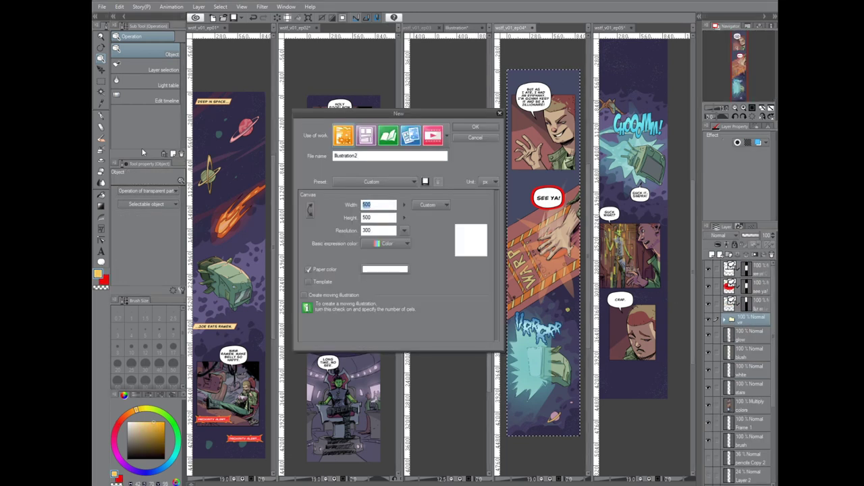
- Create another illustration document 900 px wide and 4500 px high at 300 resolution
type("900")
key("Tab")
type("4500")
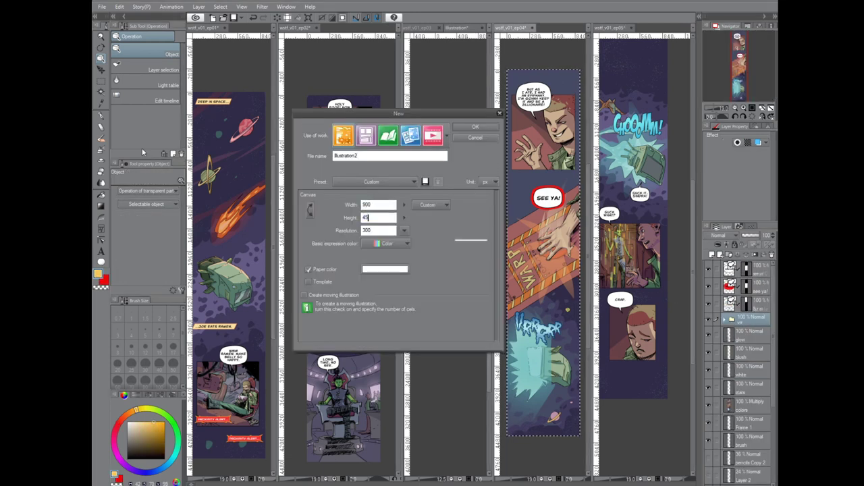
key("Return")
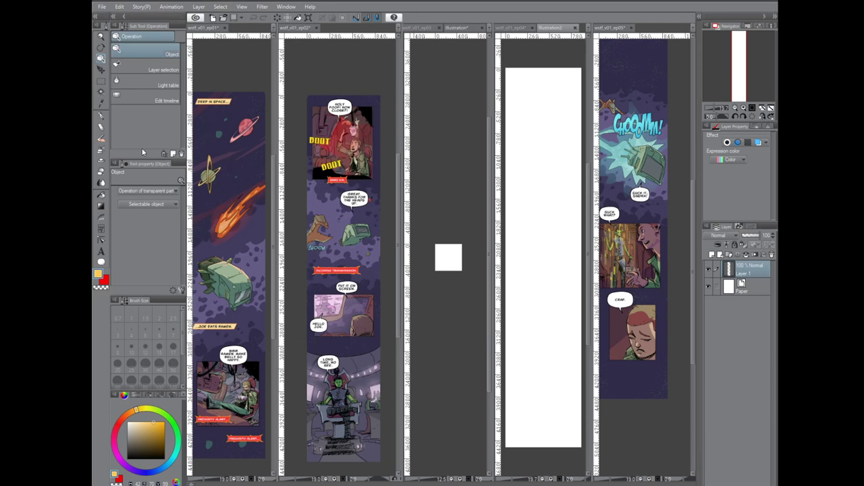
- Copy the "VRRRRRR" sound effect folder from the small illustration document into the tall one
left_click(460, 327)
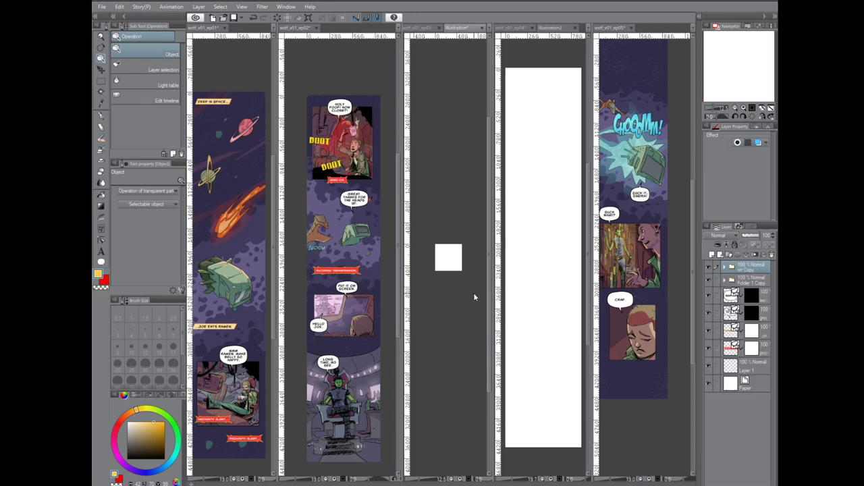
key("ctrl+a")
left_click(535, 321)
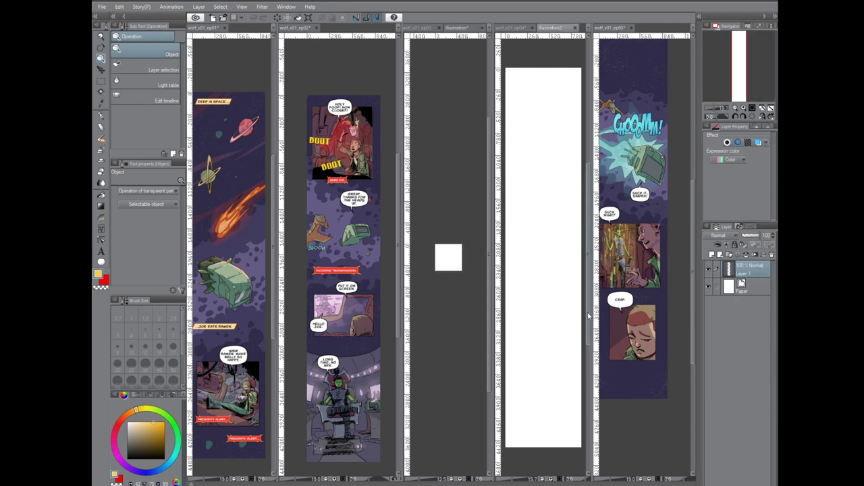
key("ctrl+v")
- Copy the "SEE YA!" balloon layer into the tall document and apply its mask to the layer
left_click(477, 333)
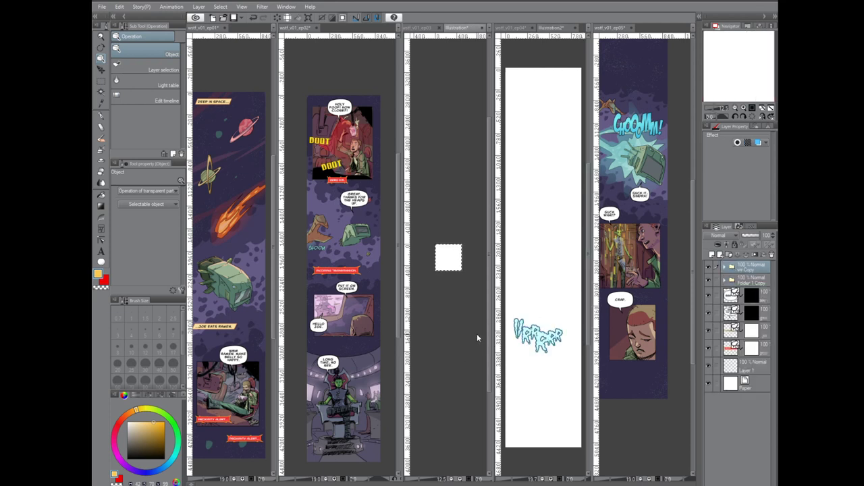
left_click(767, 301)
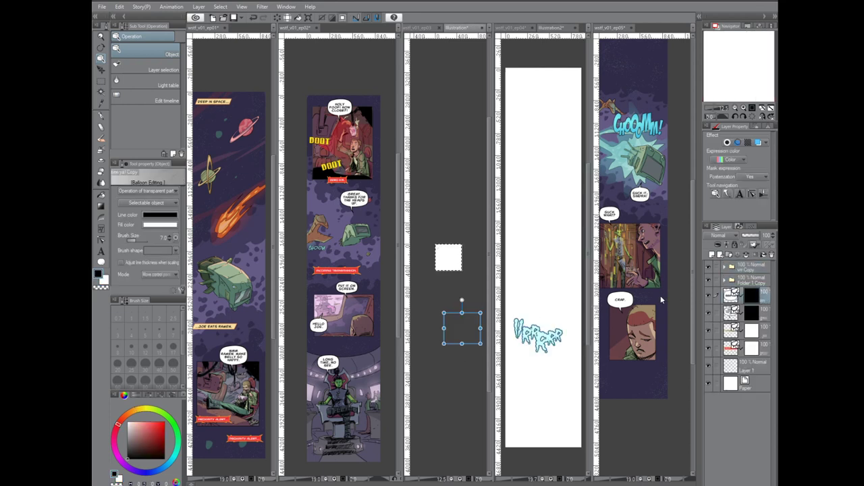
left_click(552, 337)
key("ctrl+v")
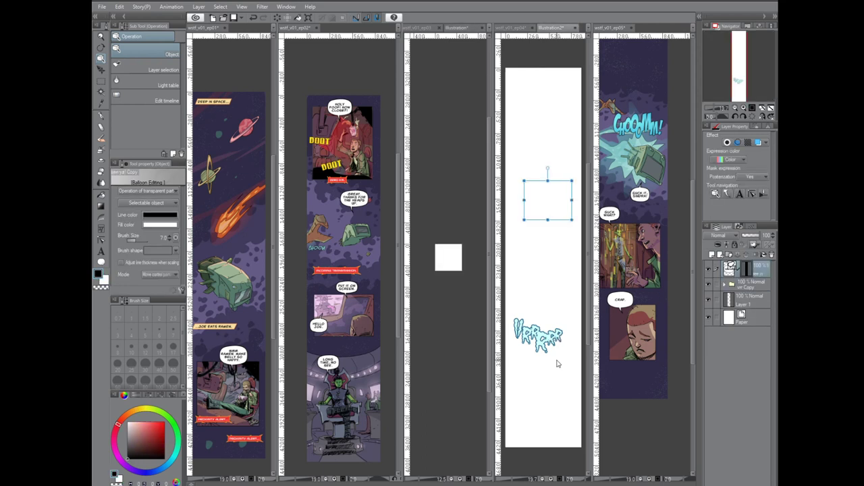
right_click(752, 272)
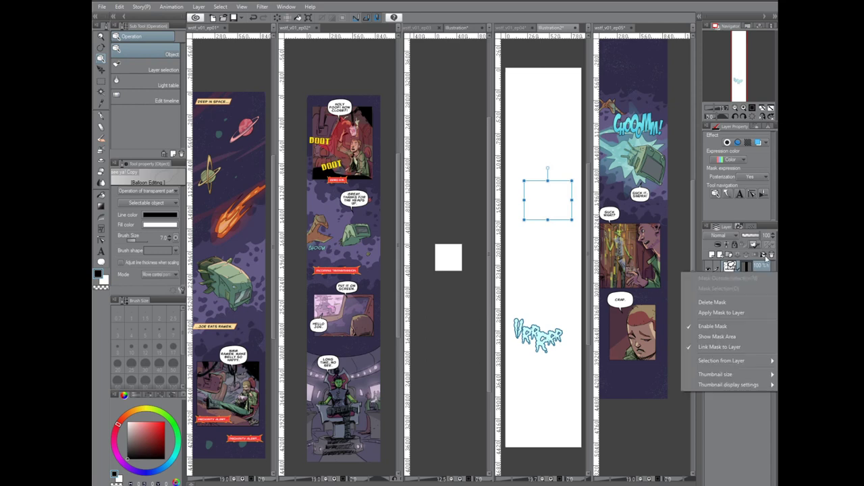
left_click(741, 313)
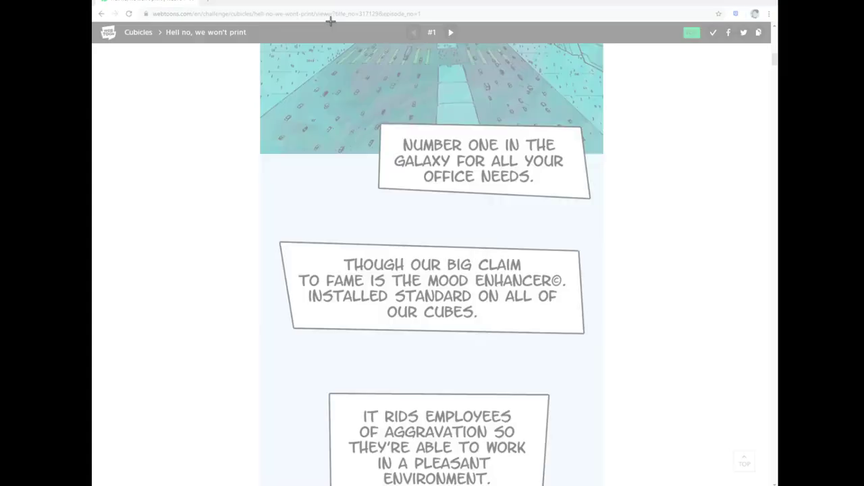
- Capture the caption boxes of the Cubicles webtoon in the browser, paste them onto the ep01 page and scale them to the page width
left_click_drag(260, 65, 603, 406)
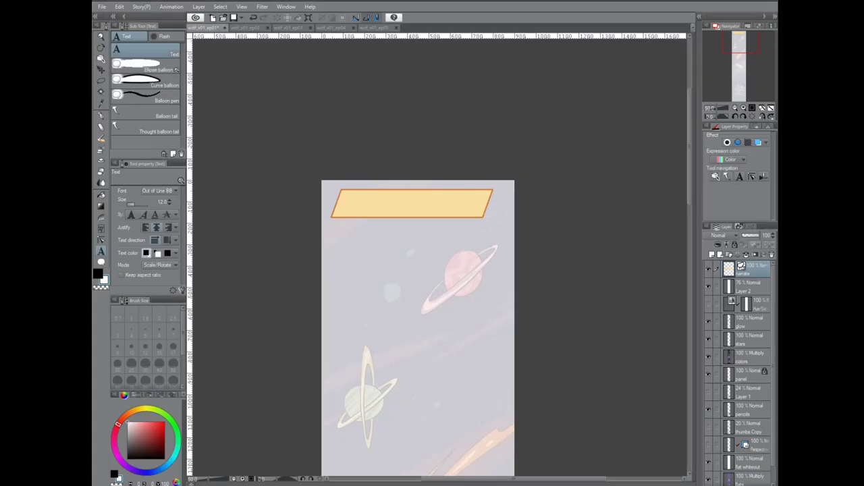
key("ctrl+v")
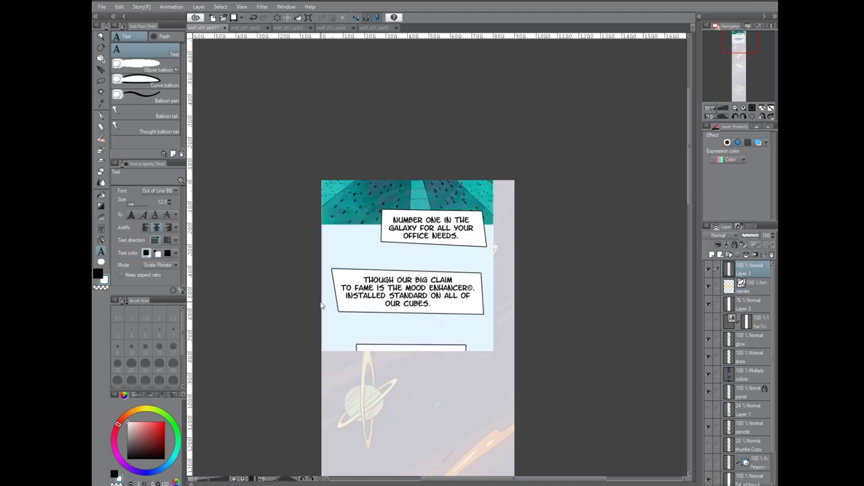
key("ctrl+t")
left_click_drag(494, 349, 515, 390)
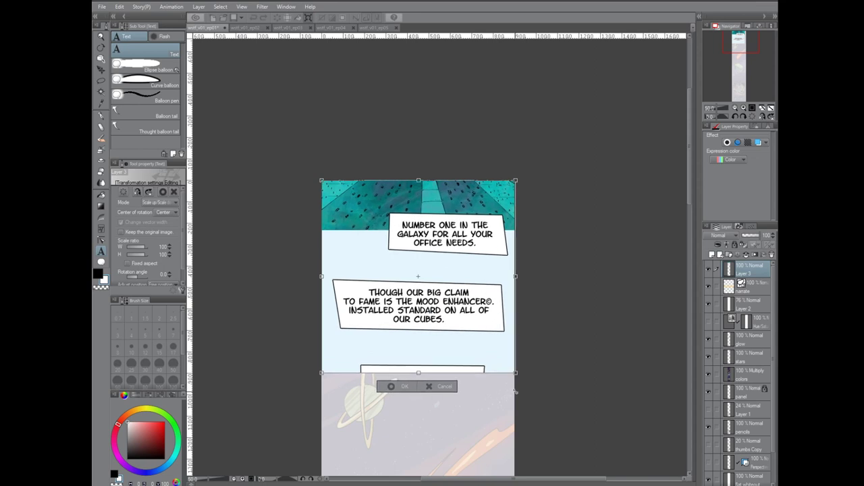
left_click(403, 386)
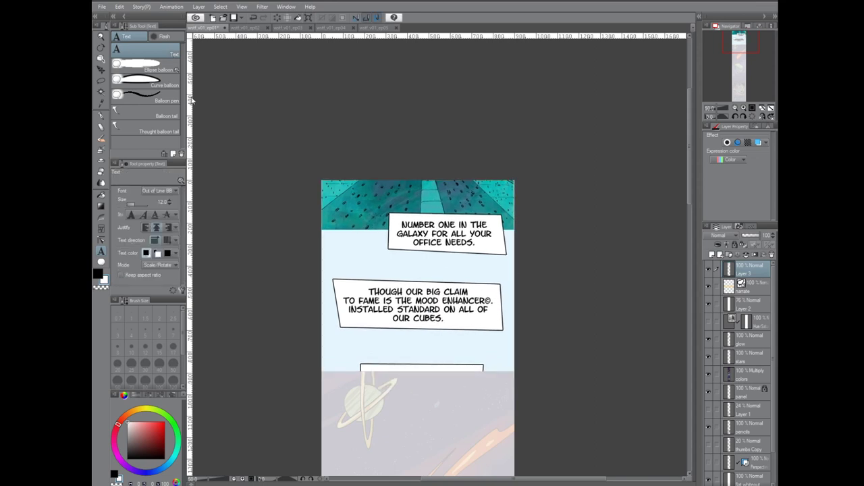
- Try a test text "HELLO" beside the first line of the reference captions to compare lettering size, and discard it
left_click(398, 221)
type("HELLO")
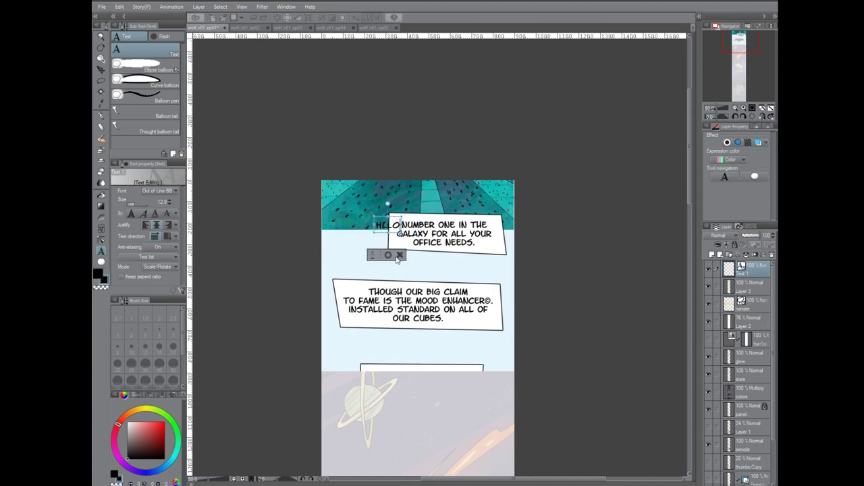
left_click(400, 255)
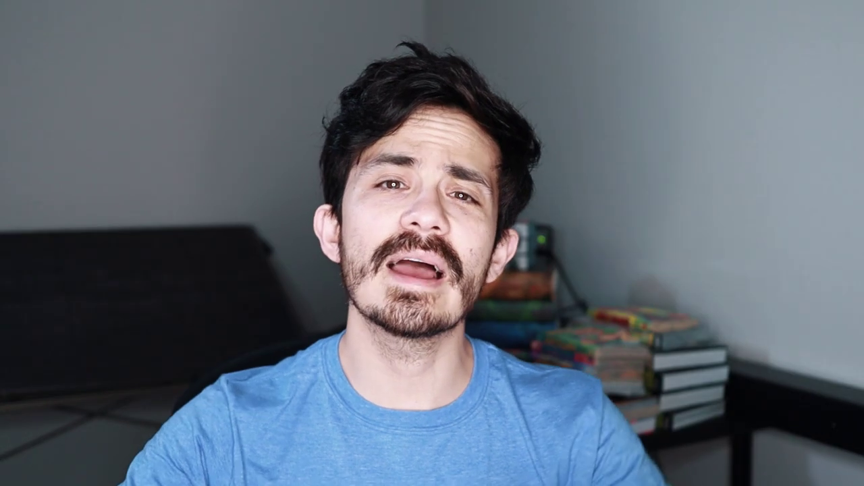